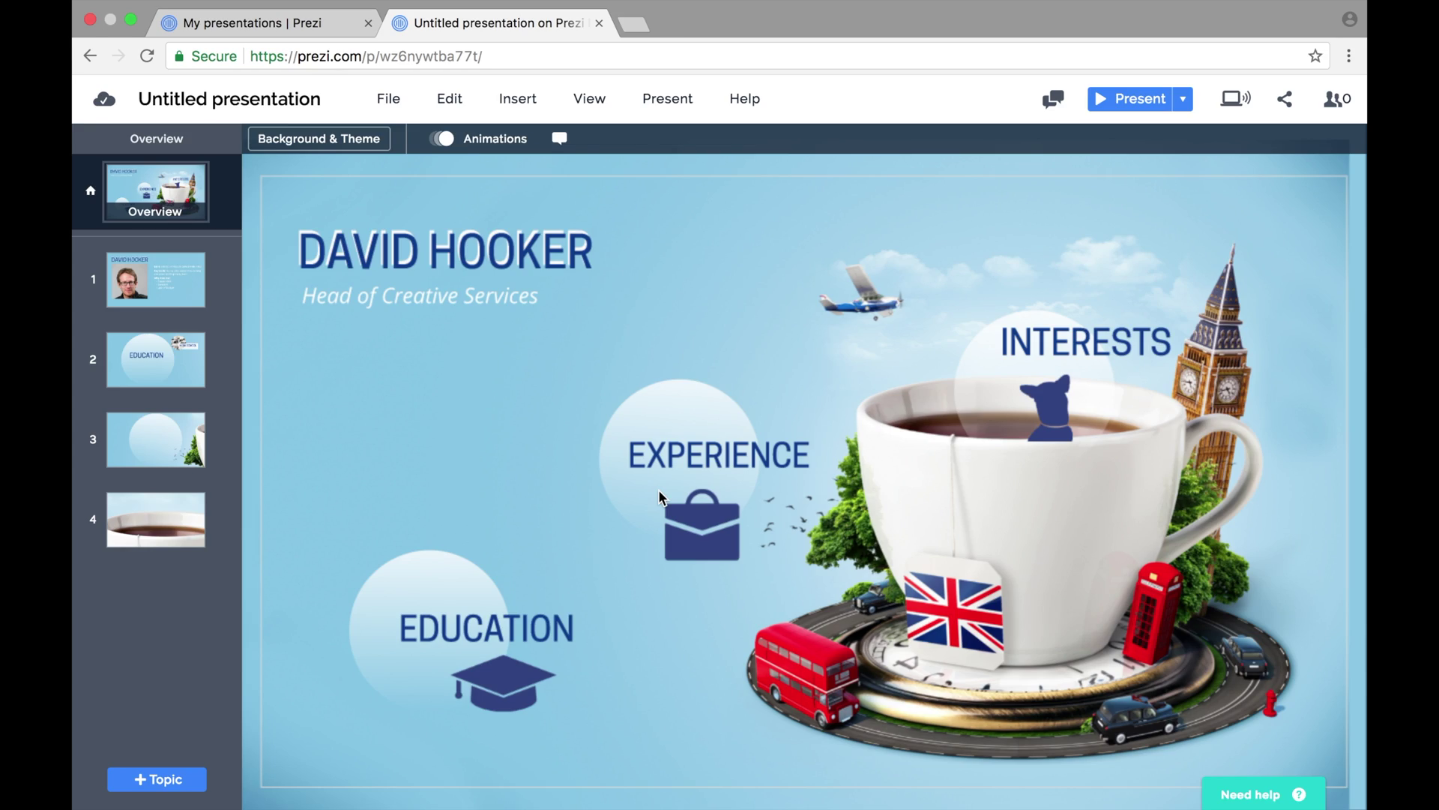
- Enter the title EXPERIENCE in the Experience topic and enlarge it
left_click(179, 426)
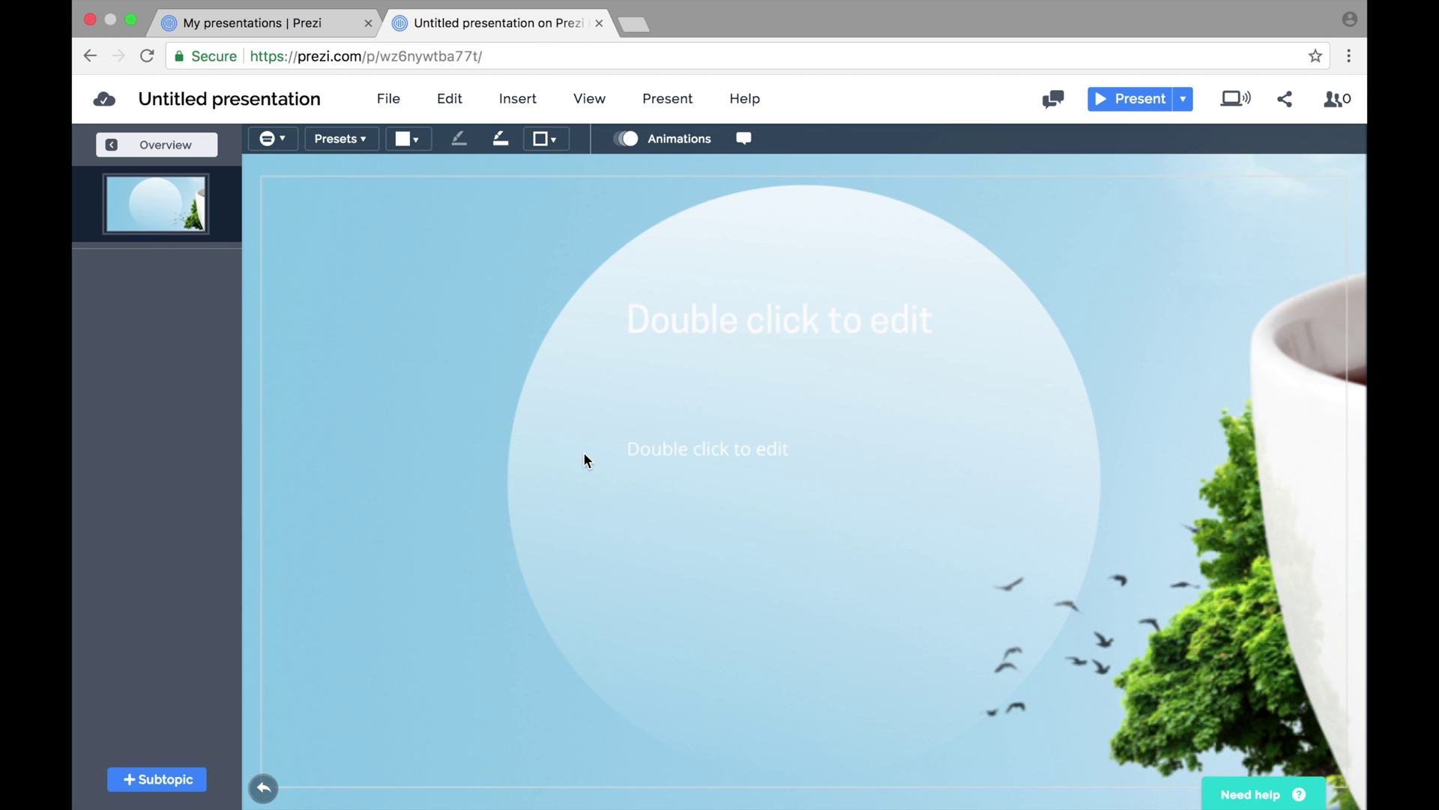
left_click(772, 334)
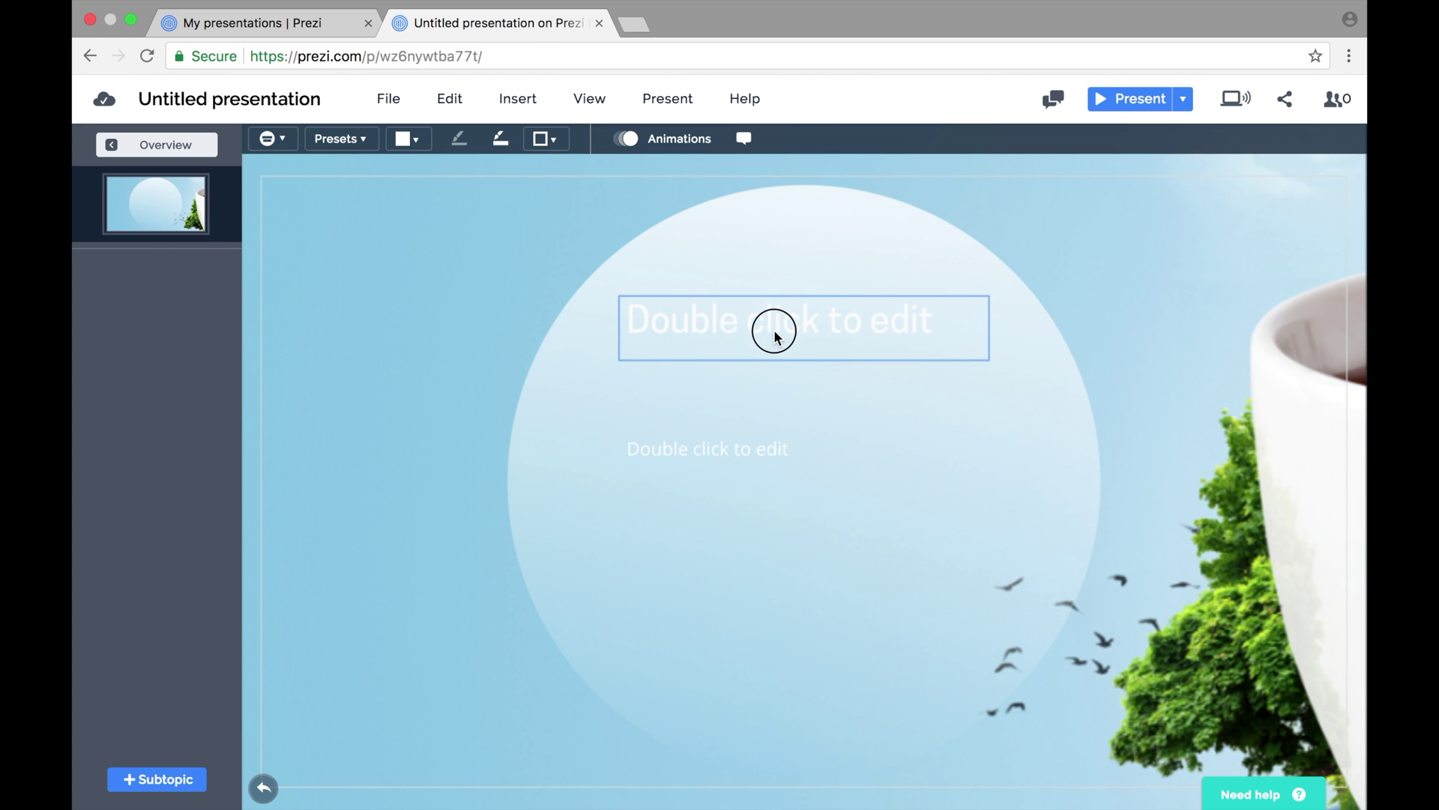
left_click_drag(772, 330, 610, 335)
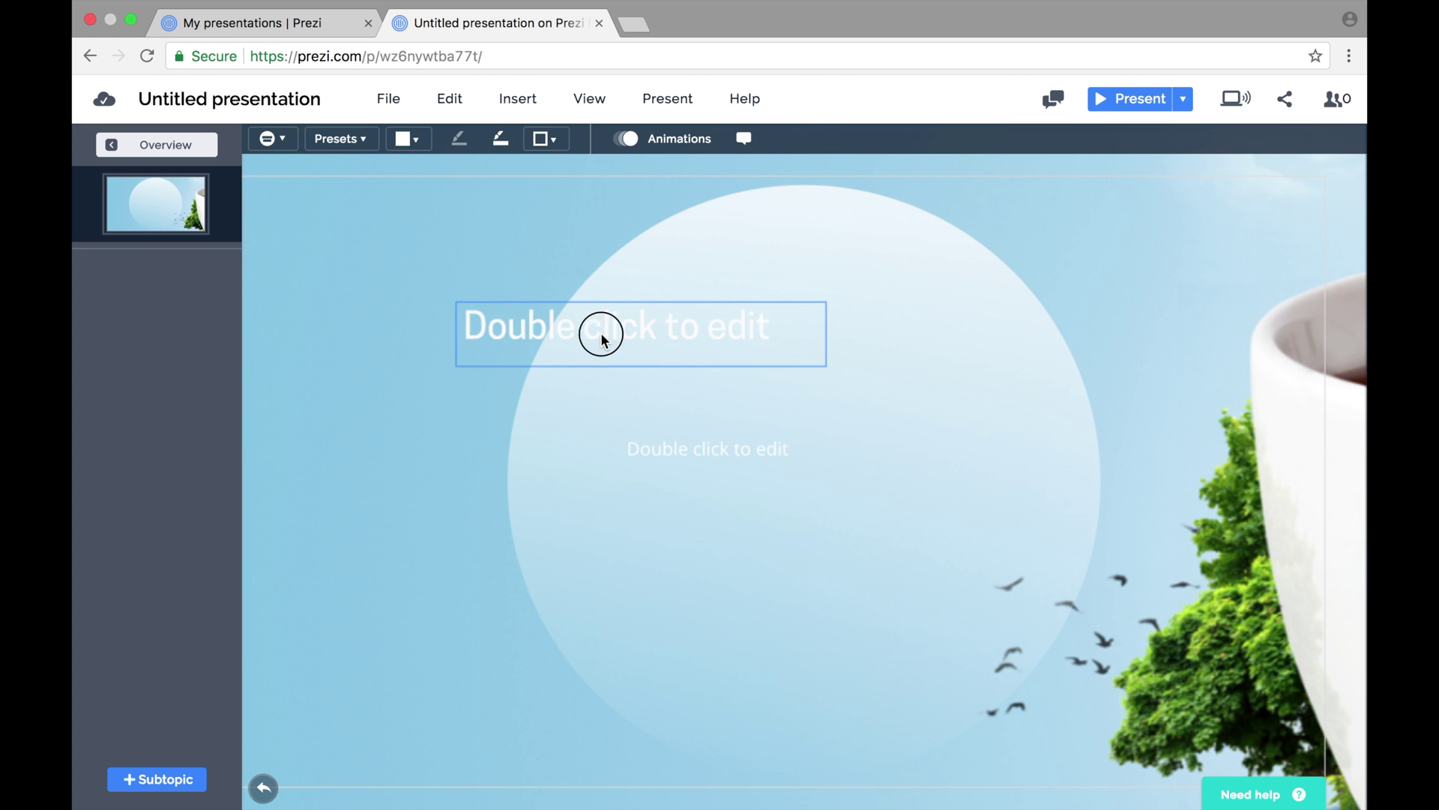
double_click(601, 334)
type("EXPE")
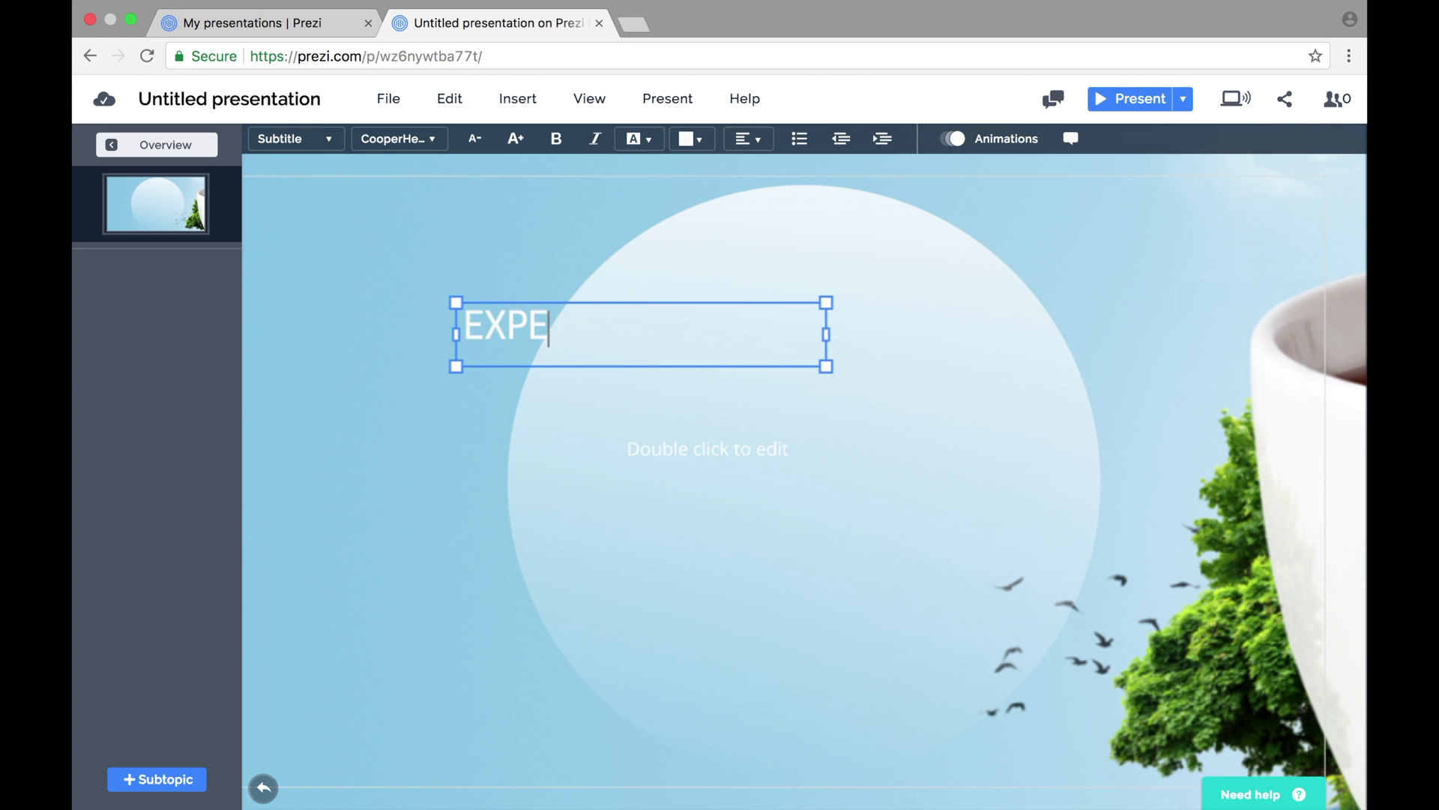
type("RIENCE")
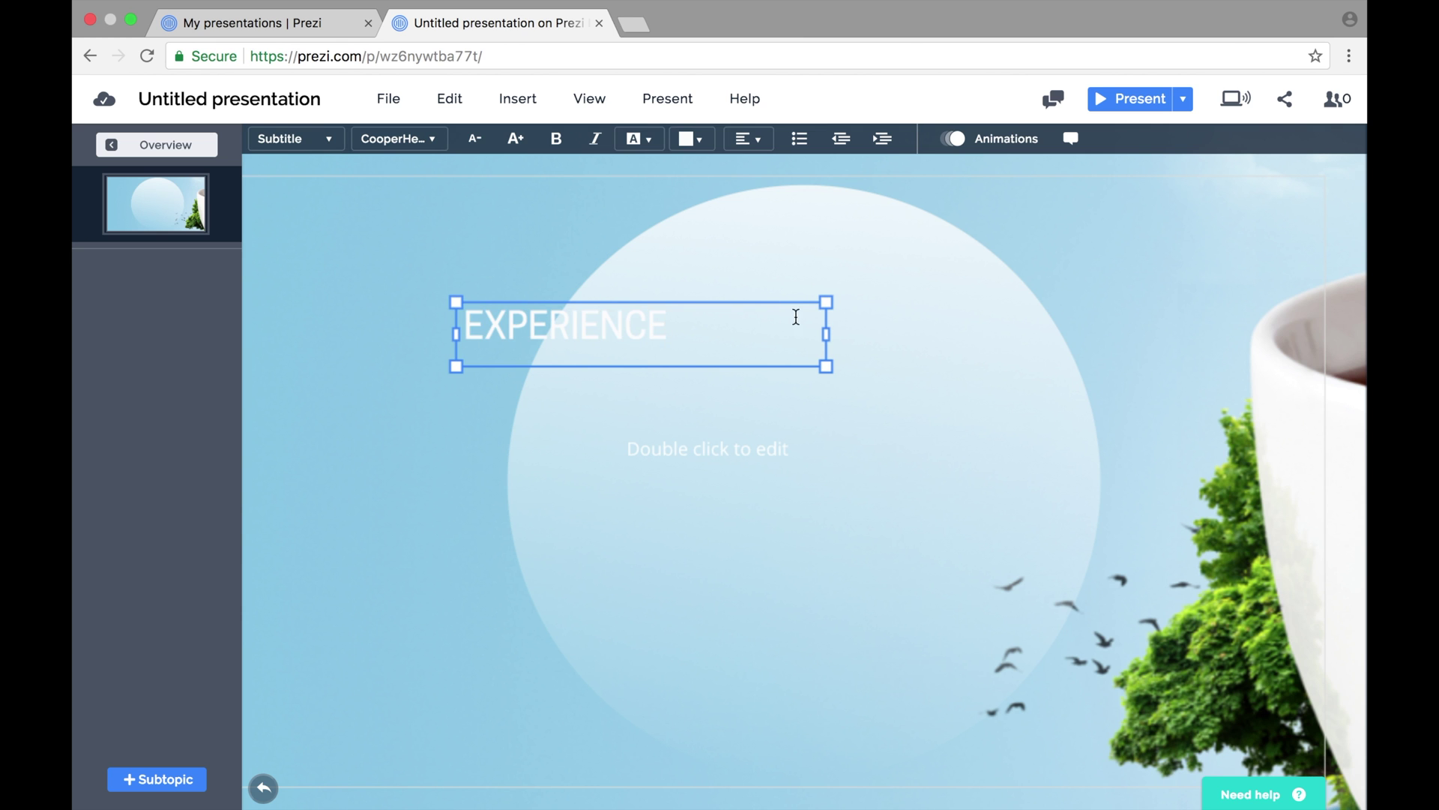
left_click_drag(825, 364, 736, 308)
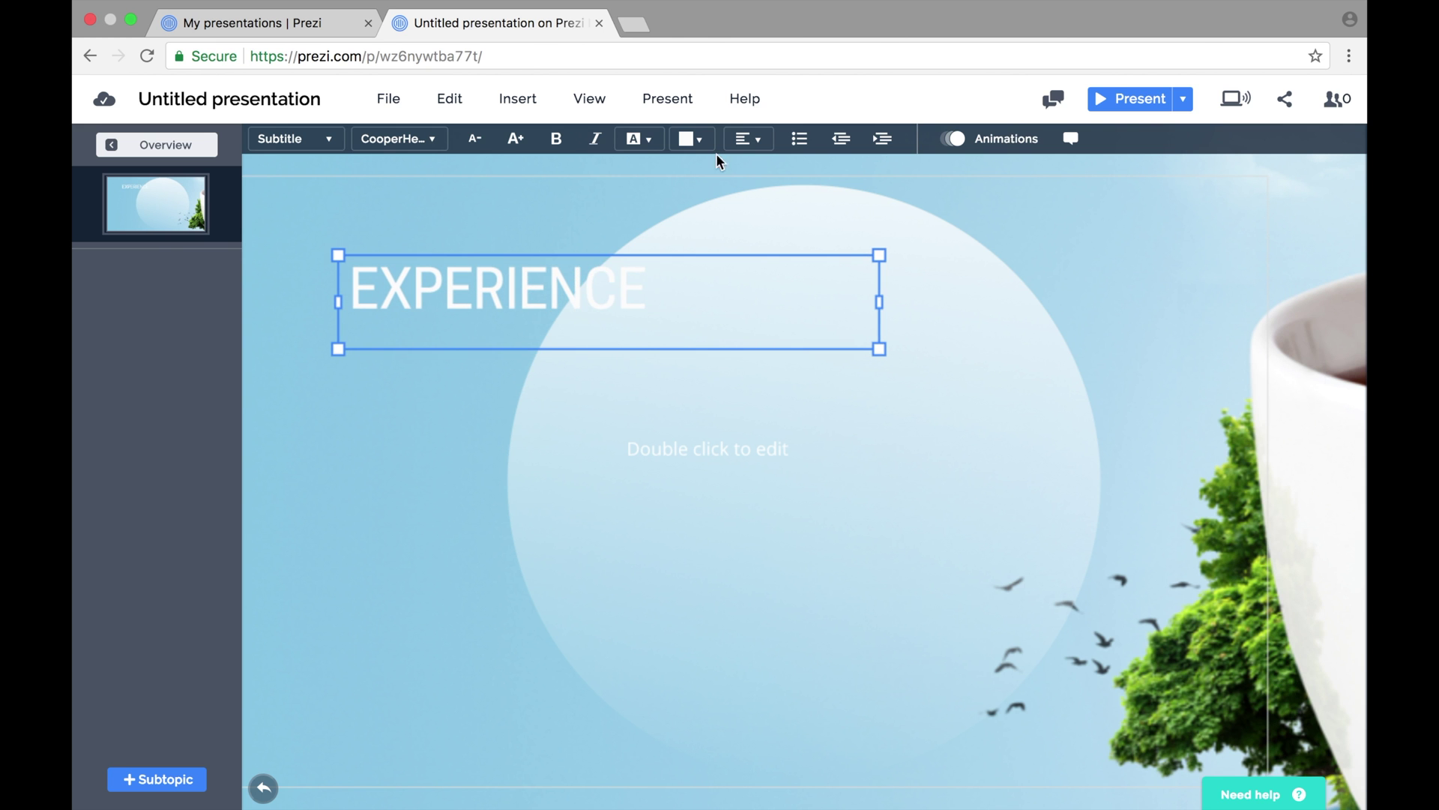
- Make the EXPERIENCE title dark blue, move it to the upper left, and delete the empty body text box
left_click(691, 138)
left_click(693, 271)
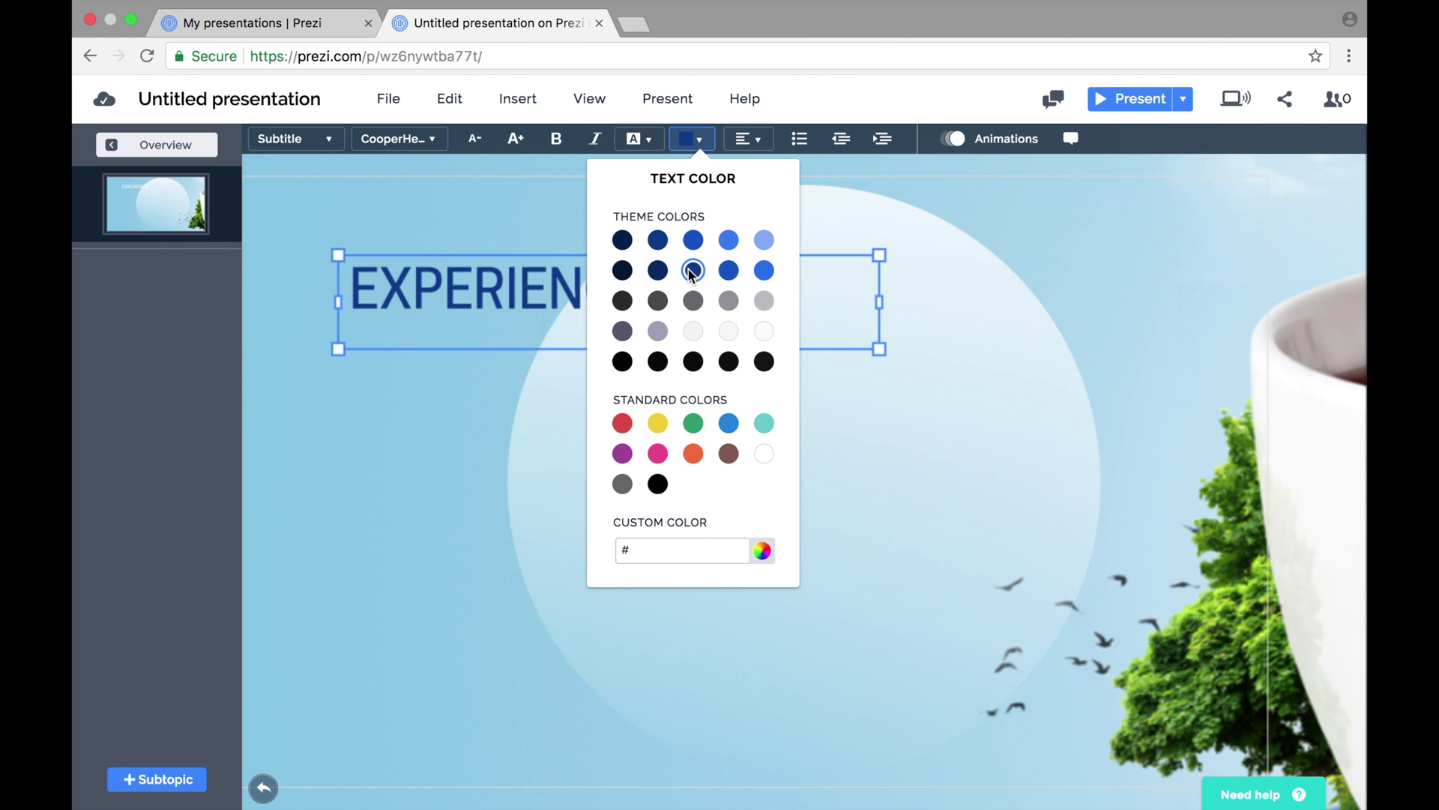
left_click(456, 412)
left_click(620, 302)
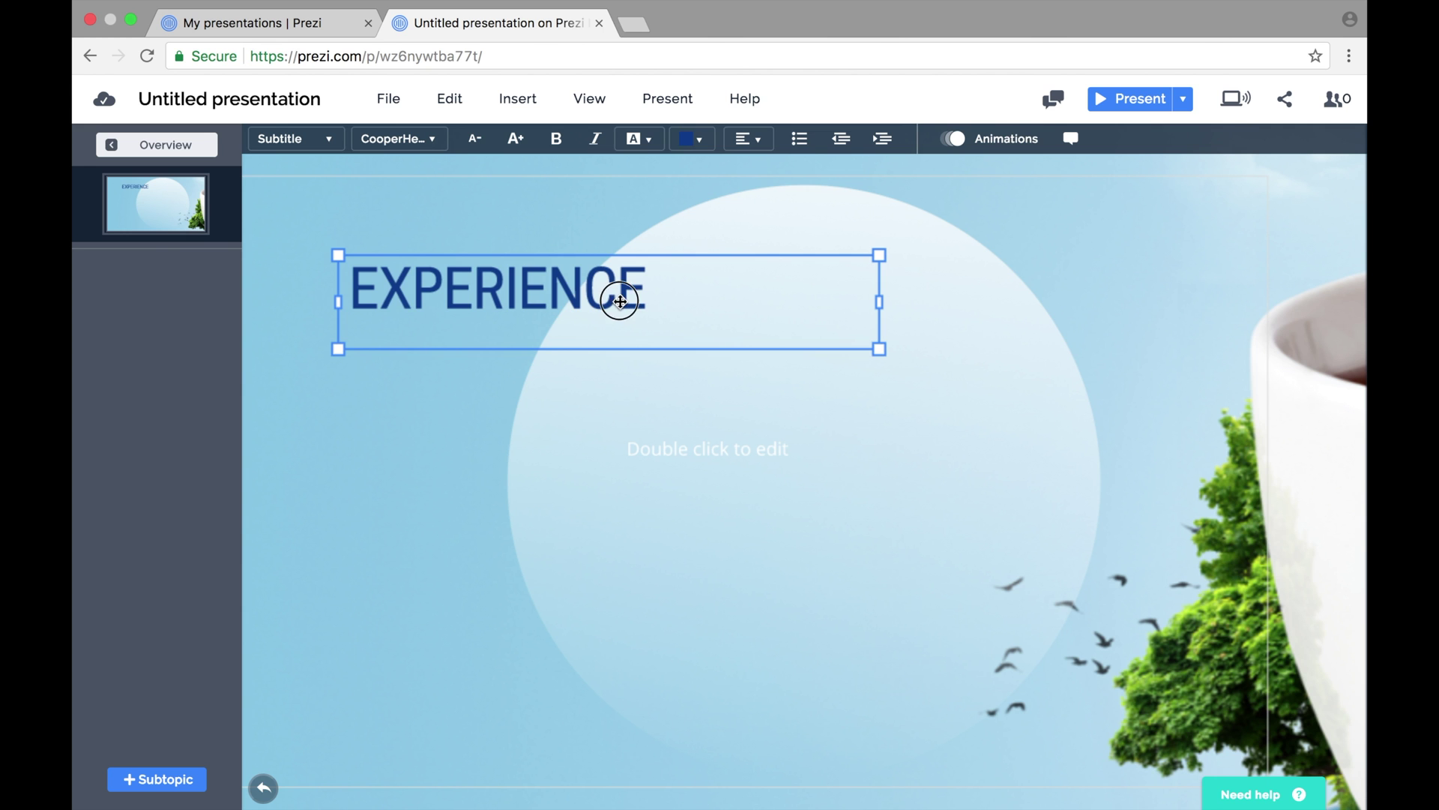
left_click_drag(620, 301, 577, 293)
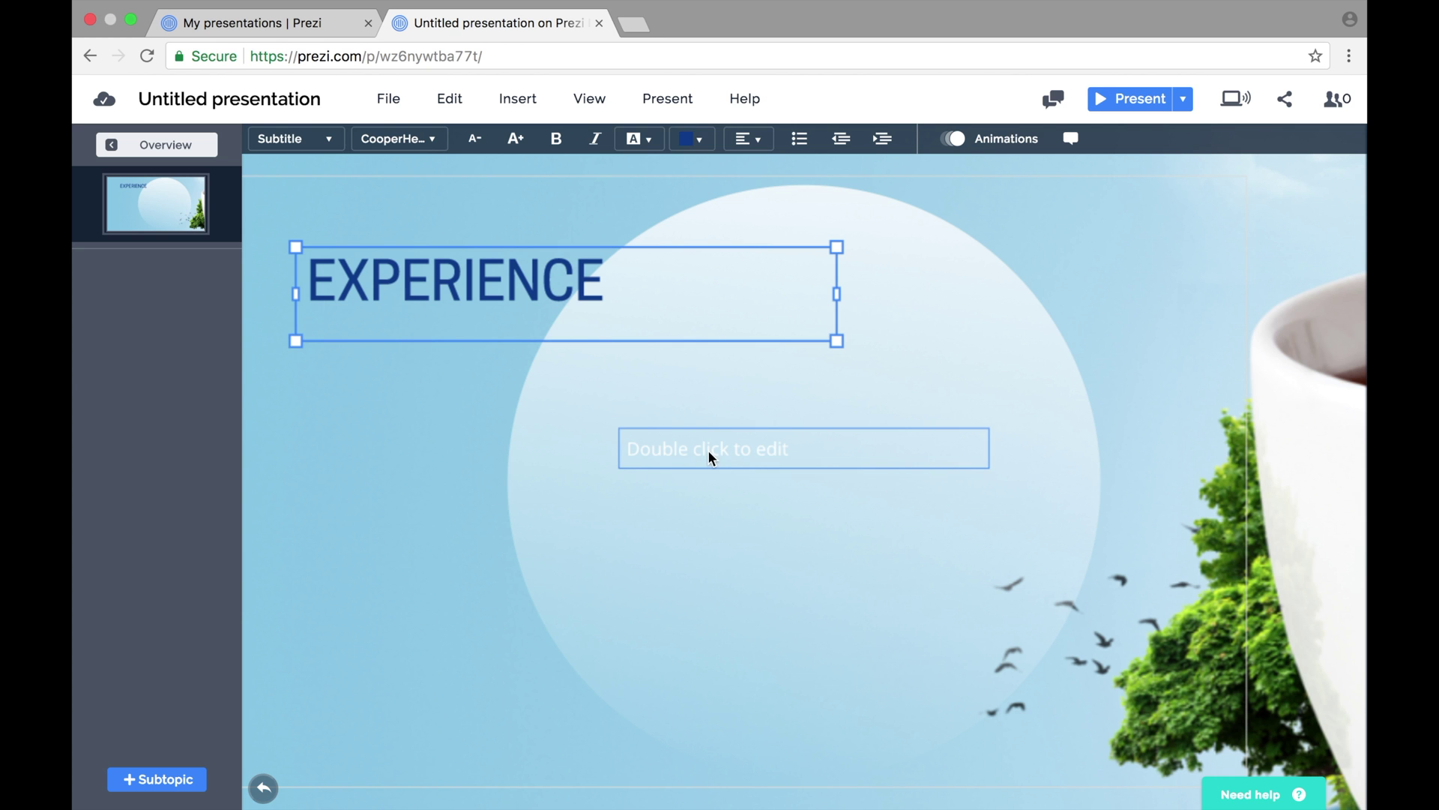
left_click(740, 451)
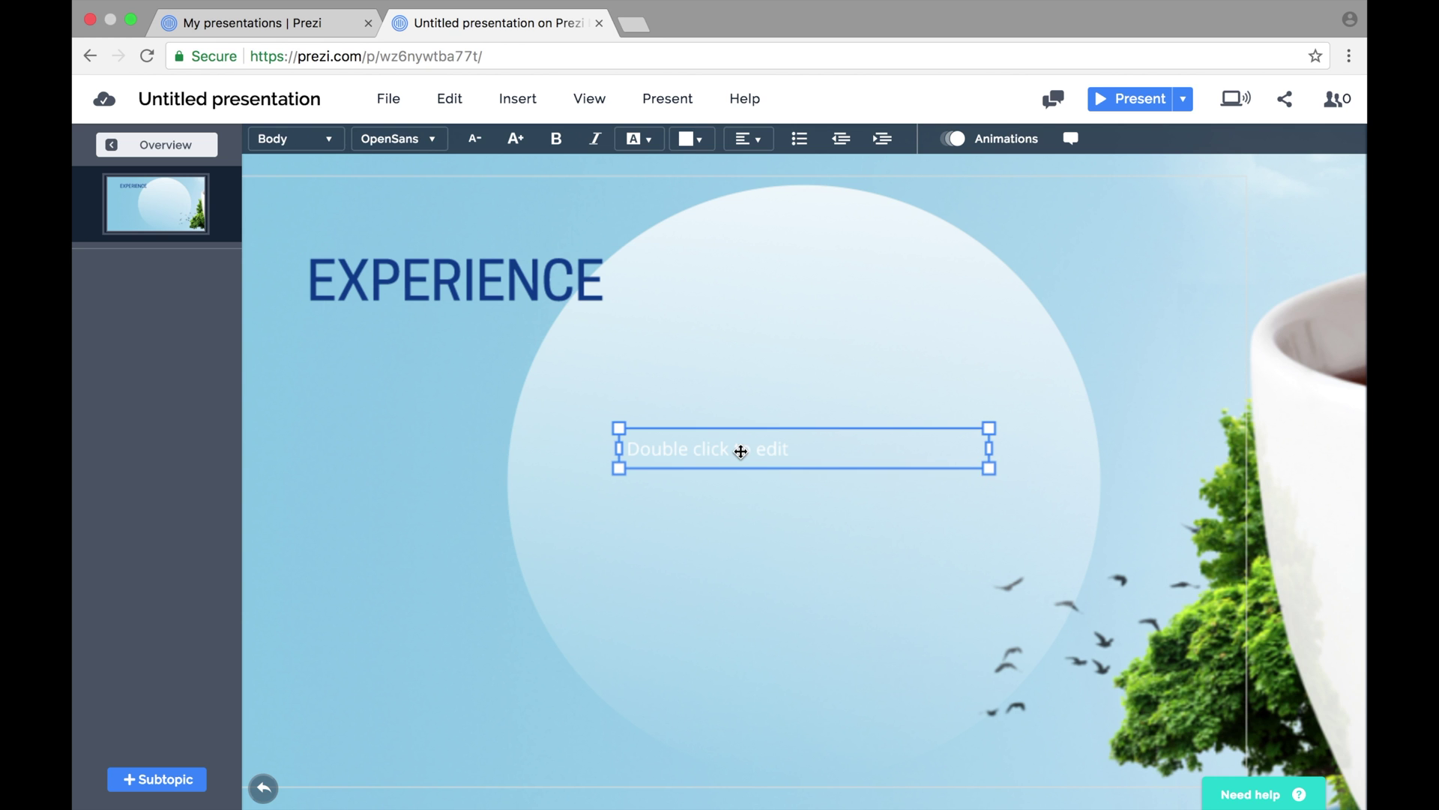
key("BackSpace")
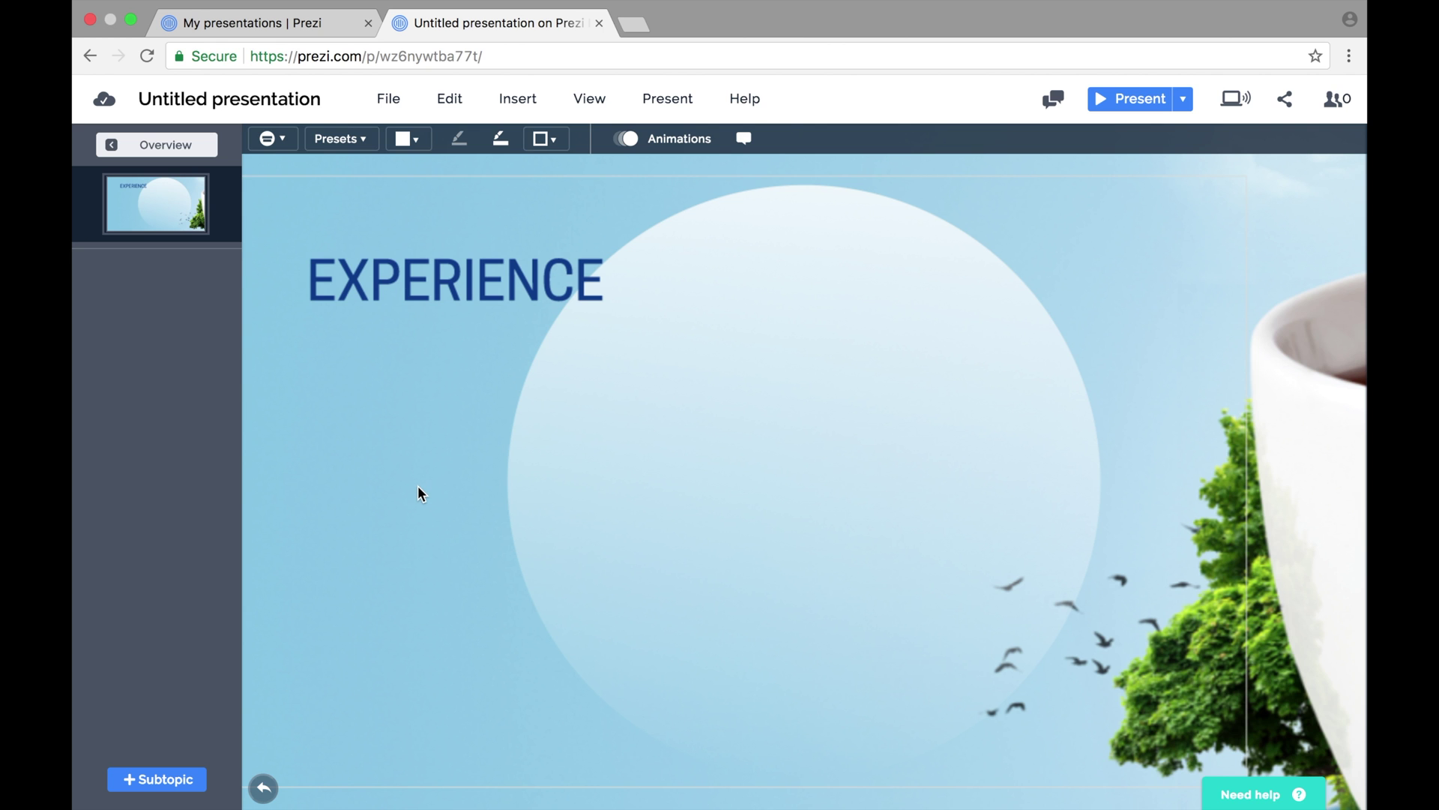
- Add three Stack-type subtopics to the Experience topic, one after another
left_click(174, 772)
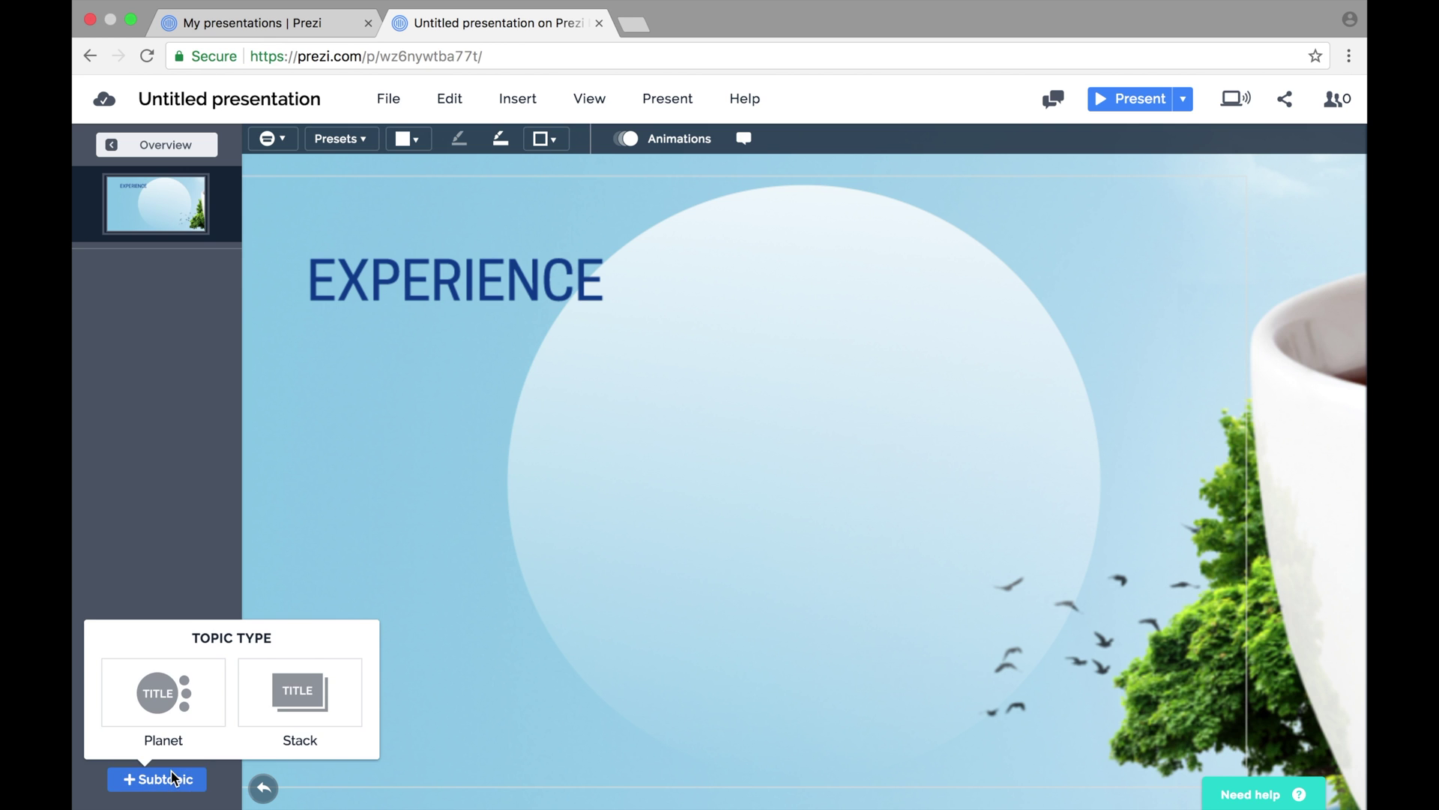
left_click(305, 691)
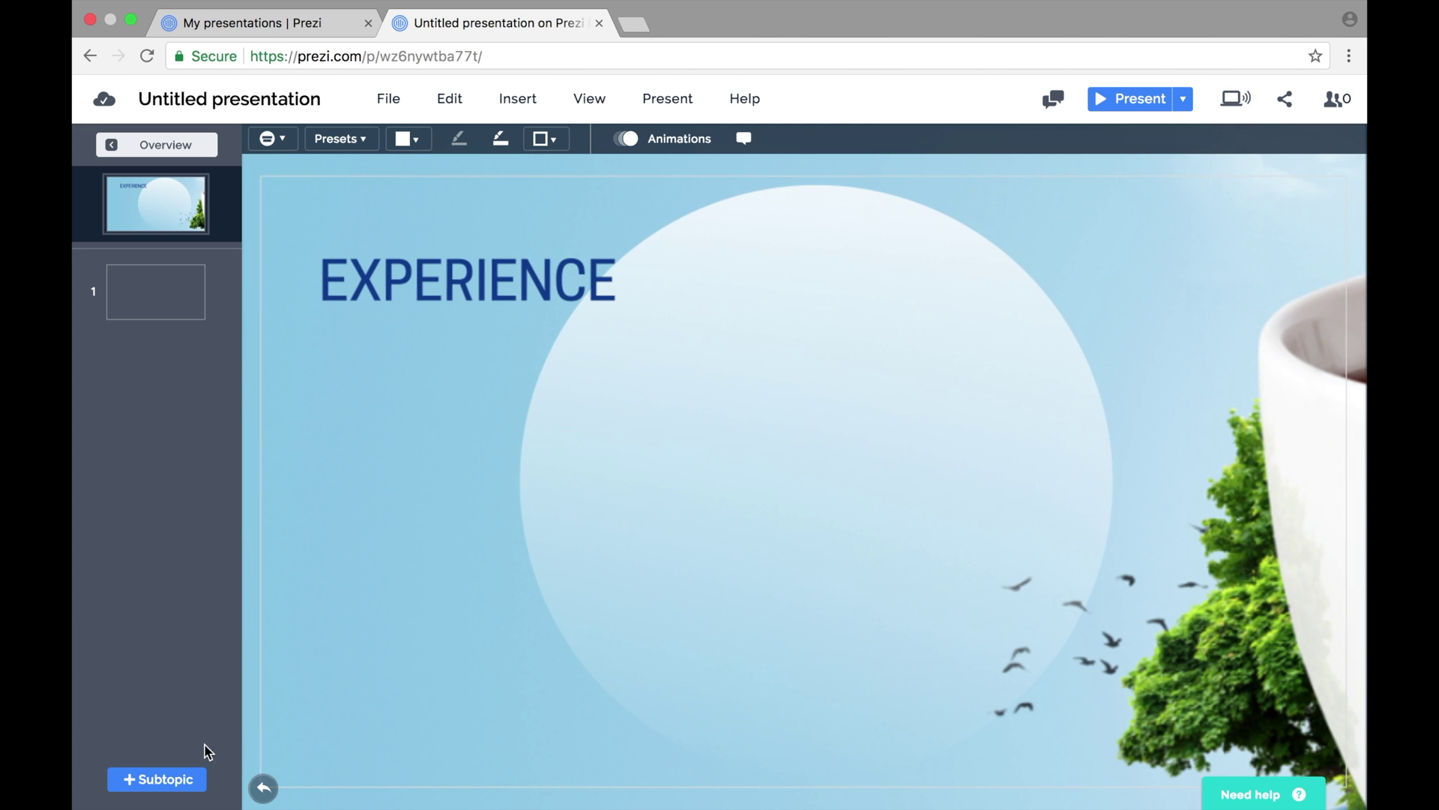
left_click(182, 776)
left_click(300, 696)
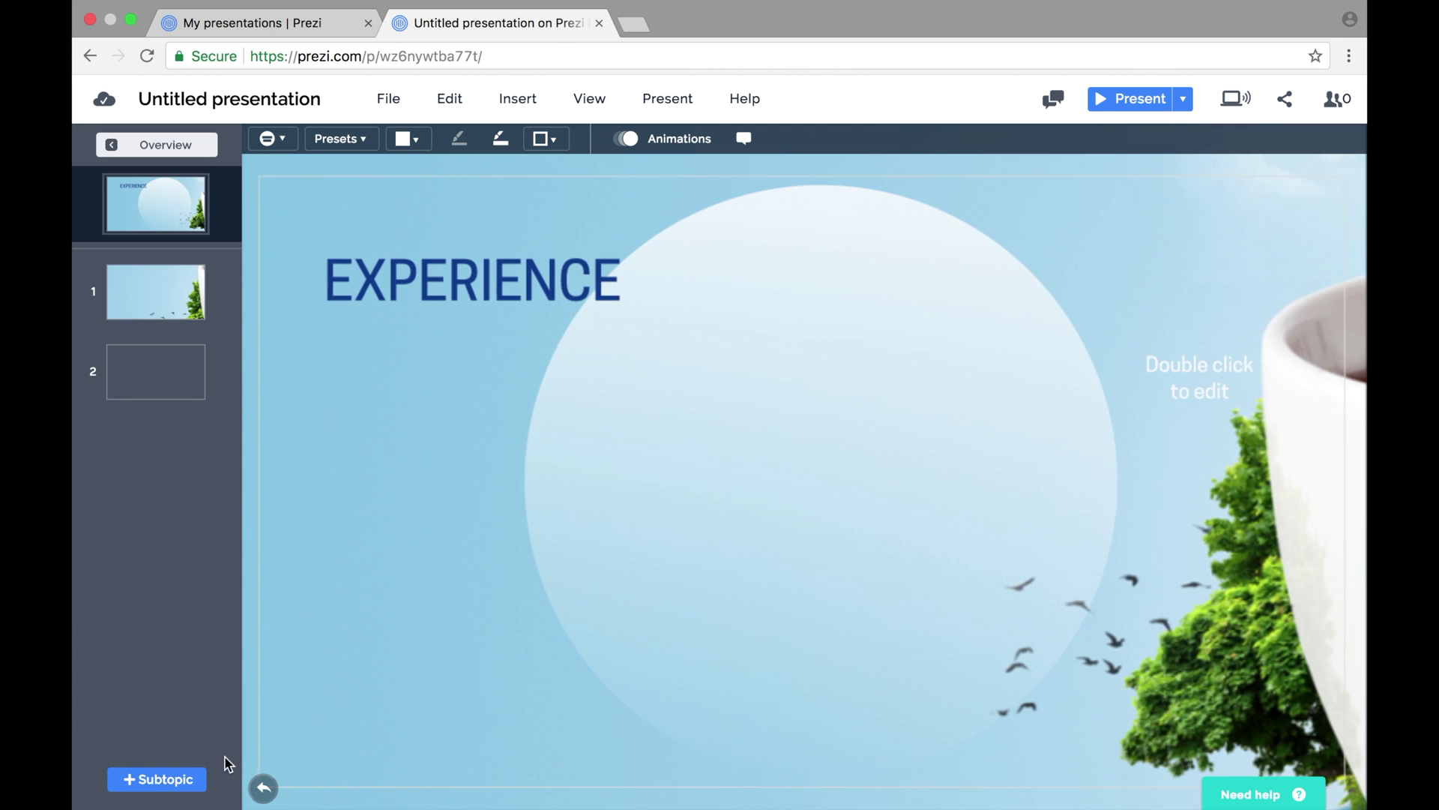
left_click(183, 781)
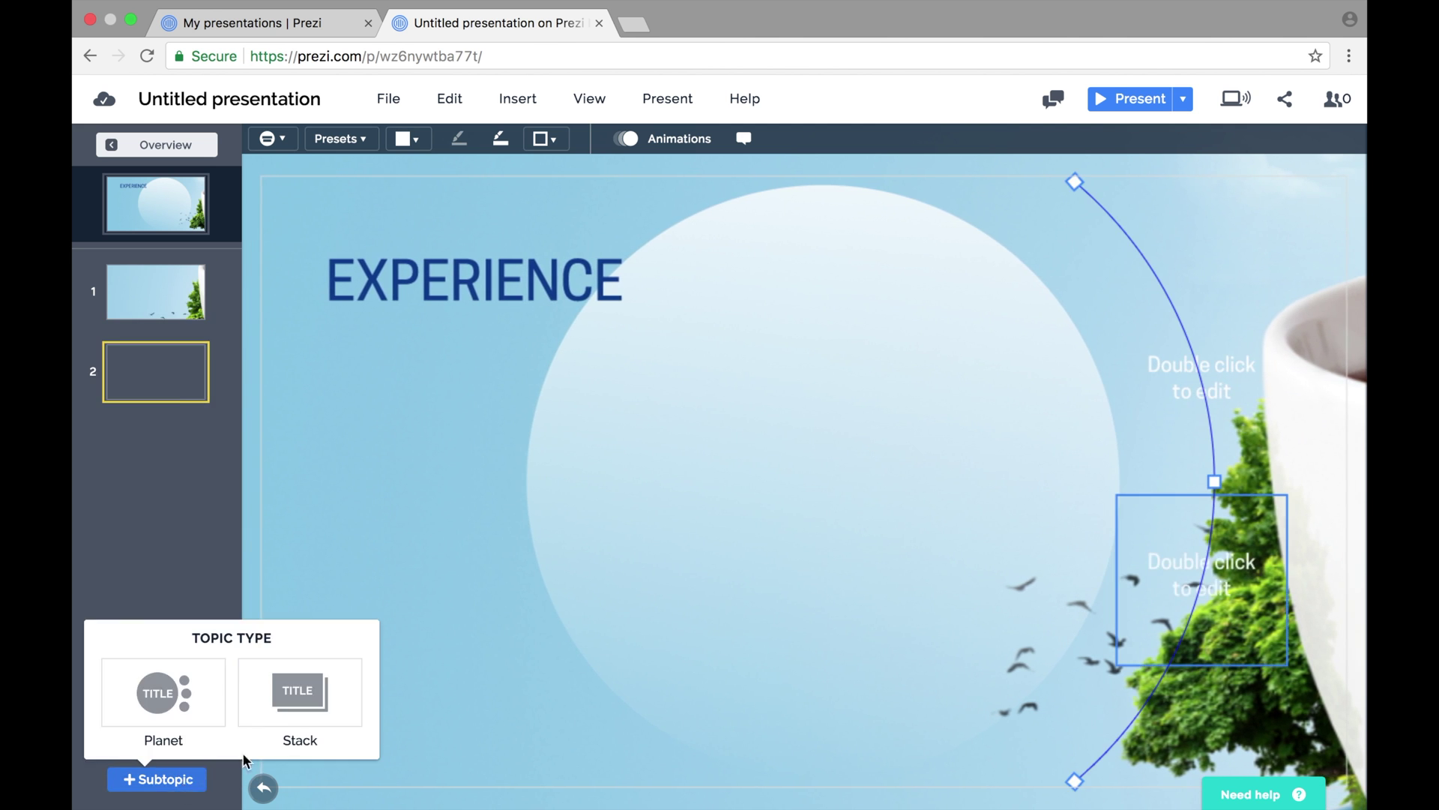
left_click(300, 702)
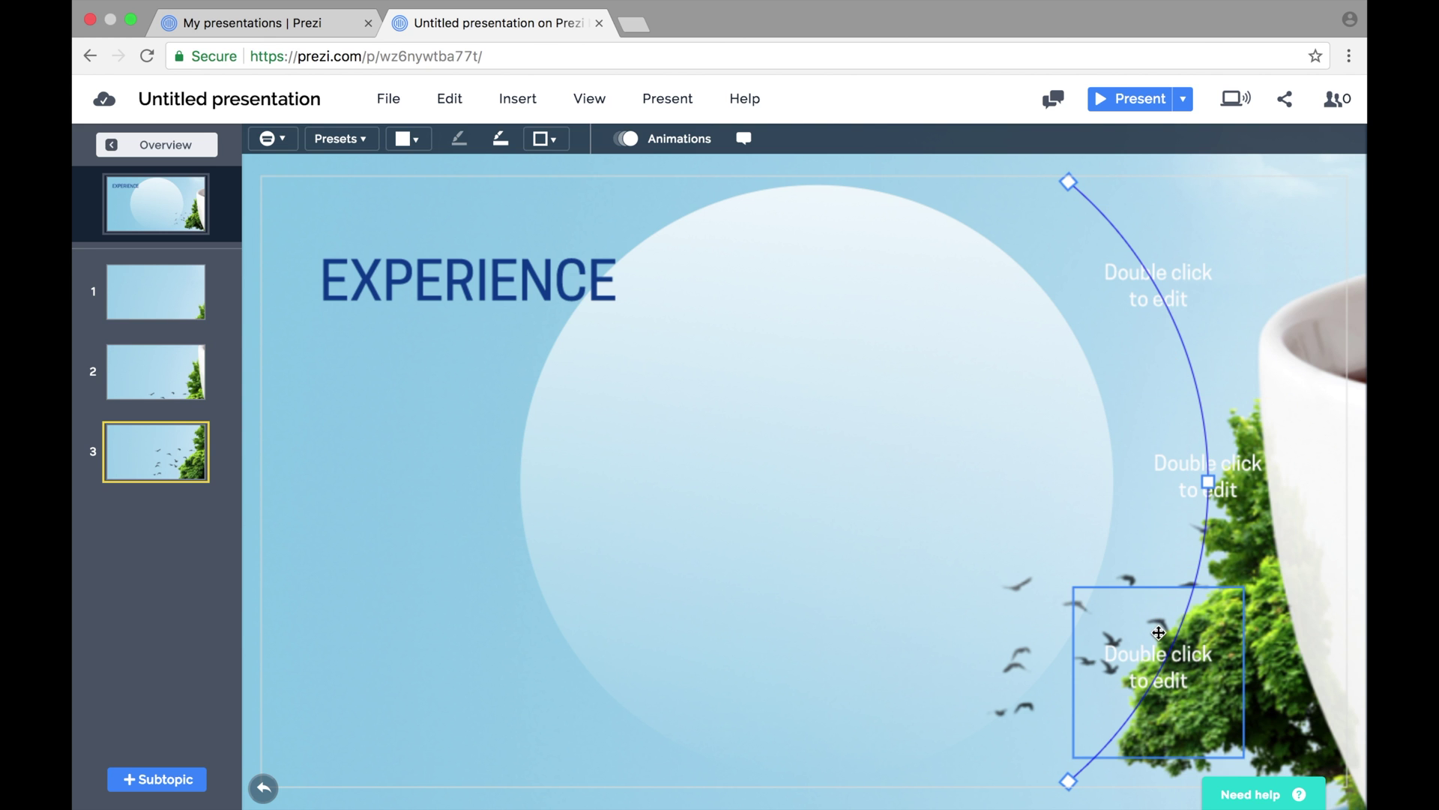
- Reshape the subtopic path's ends and midpoint into a straight horizontal line spanning the topic
left_click_drag(1068, 182, 383, 524)
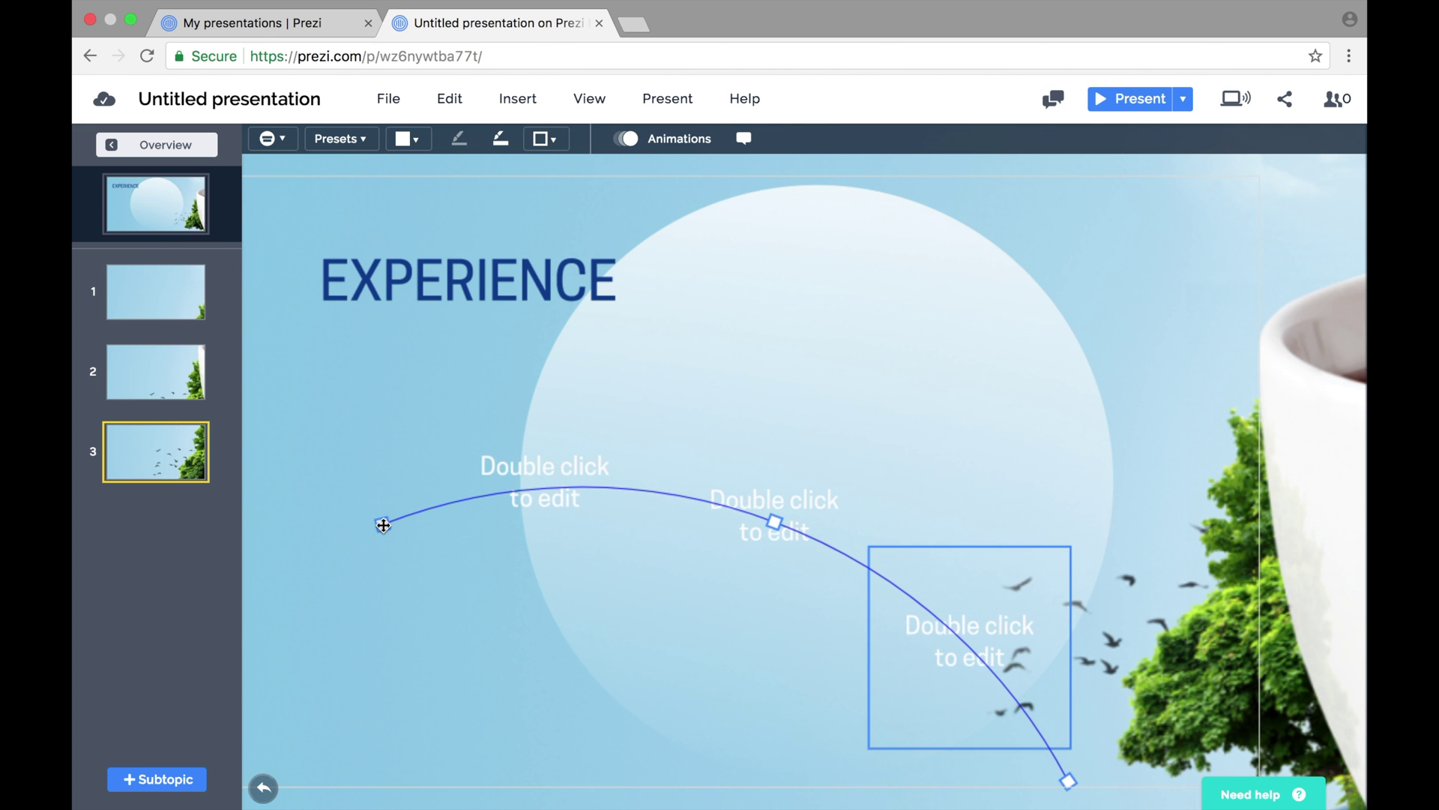
left_click_drag(1068, 780, 1271, 524)
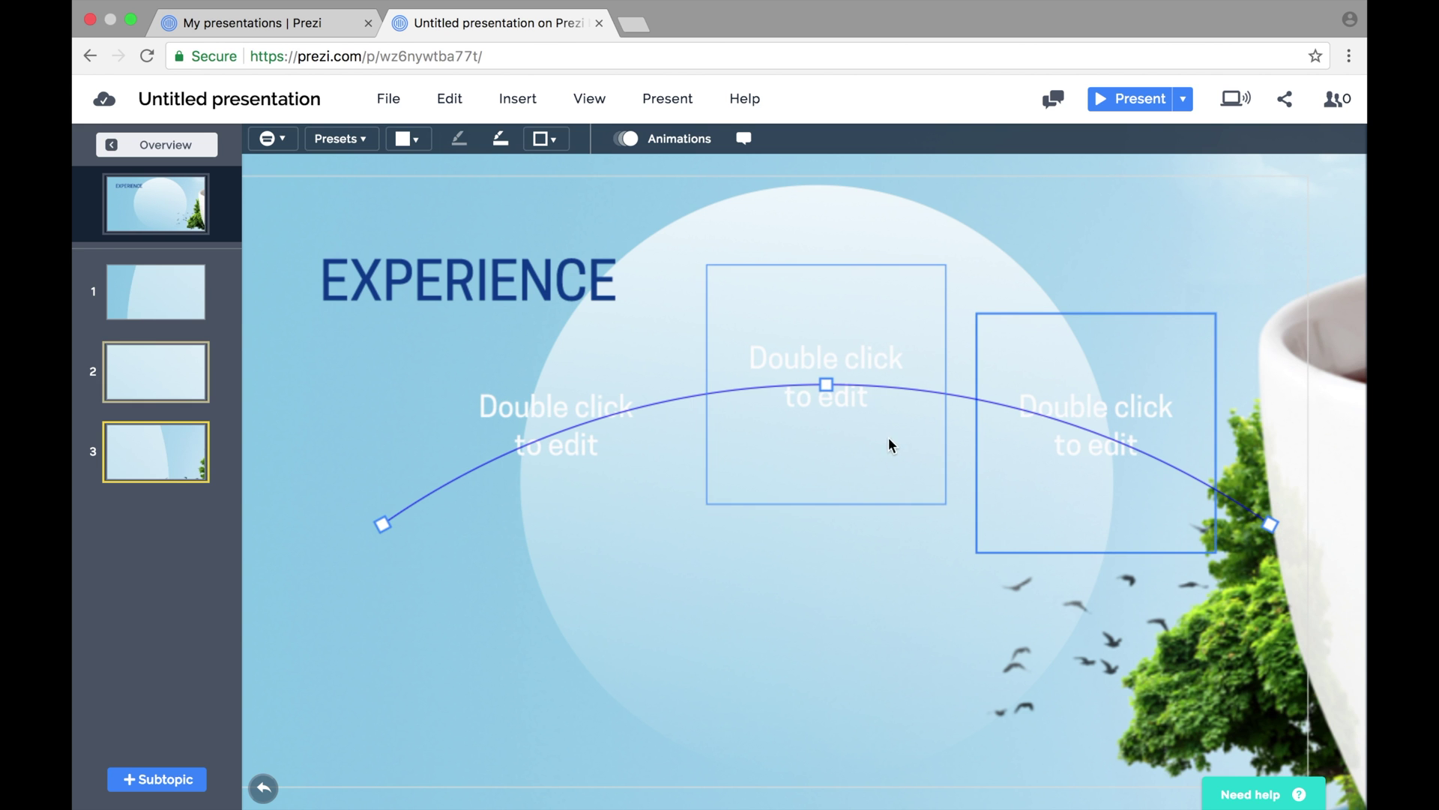
left_click_drag(825, 383, 825, 524)
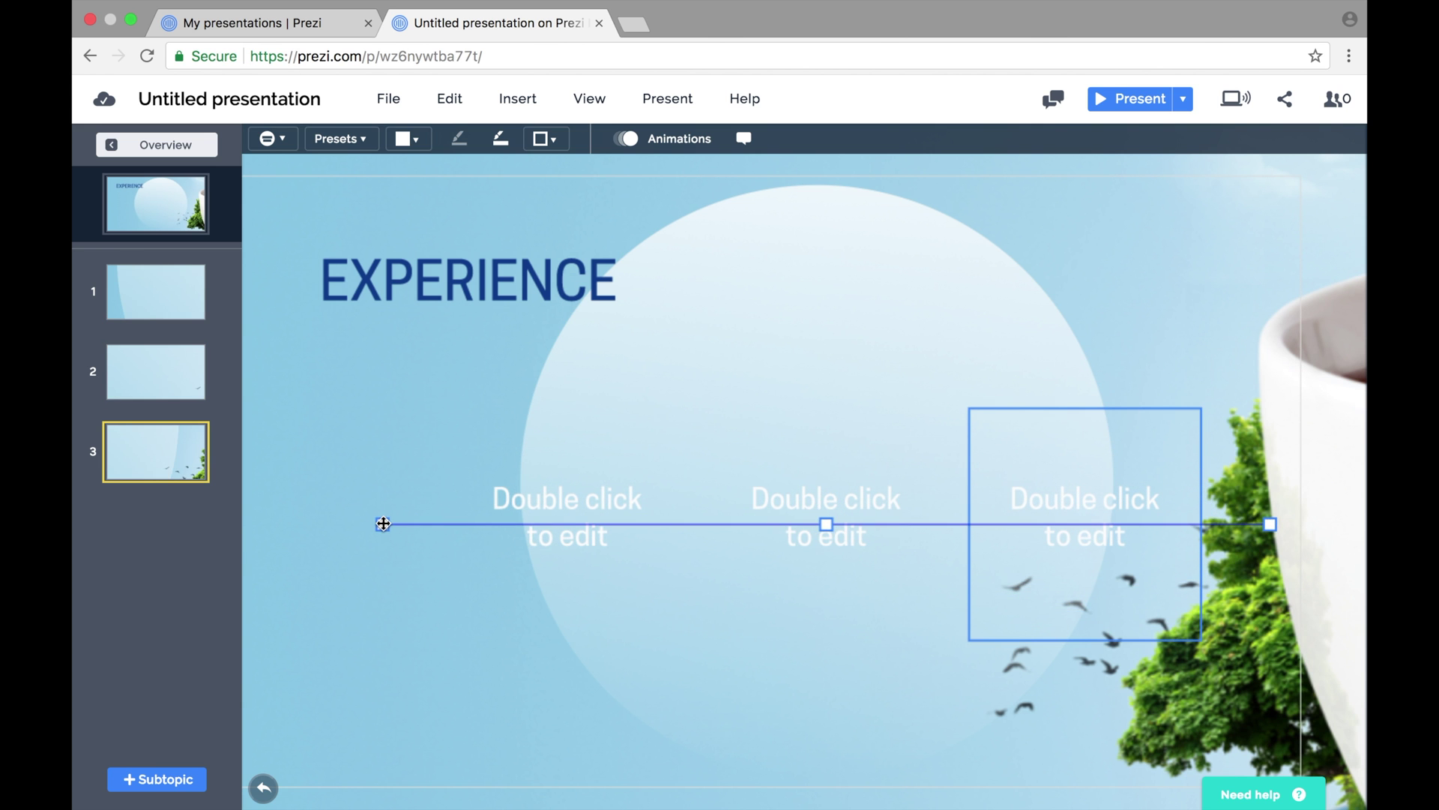
left_click_drag(383, 524, 341, 524)
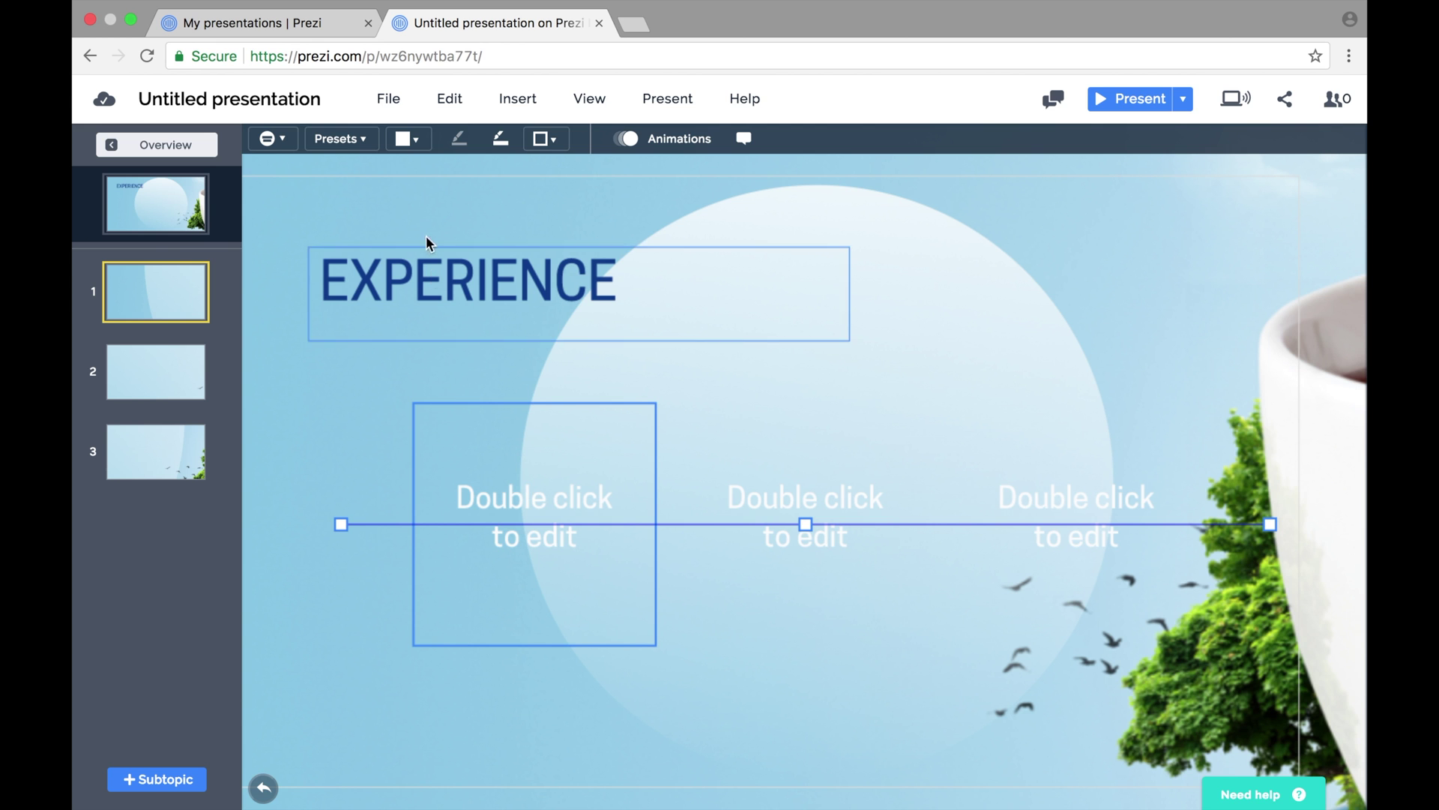
- Fill the first subtopic circle with dark blue at full opacity
left_click(417, 146)
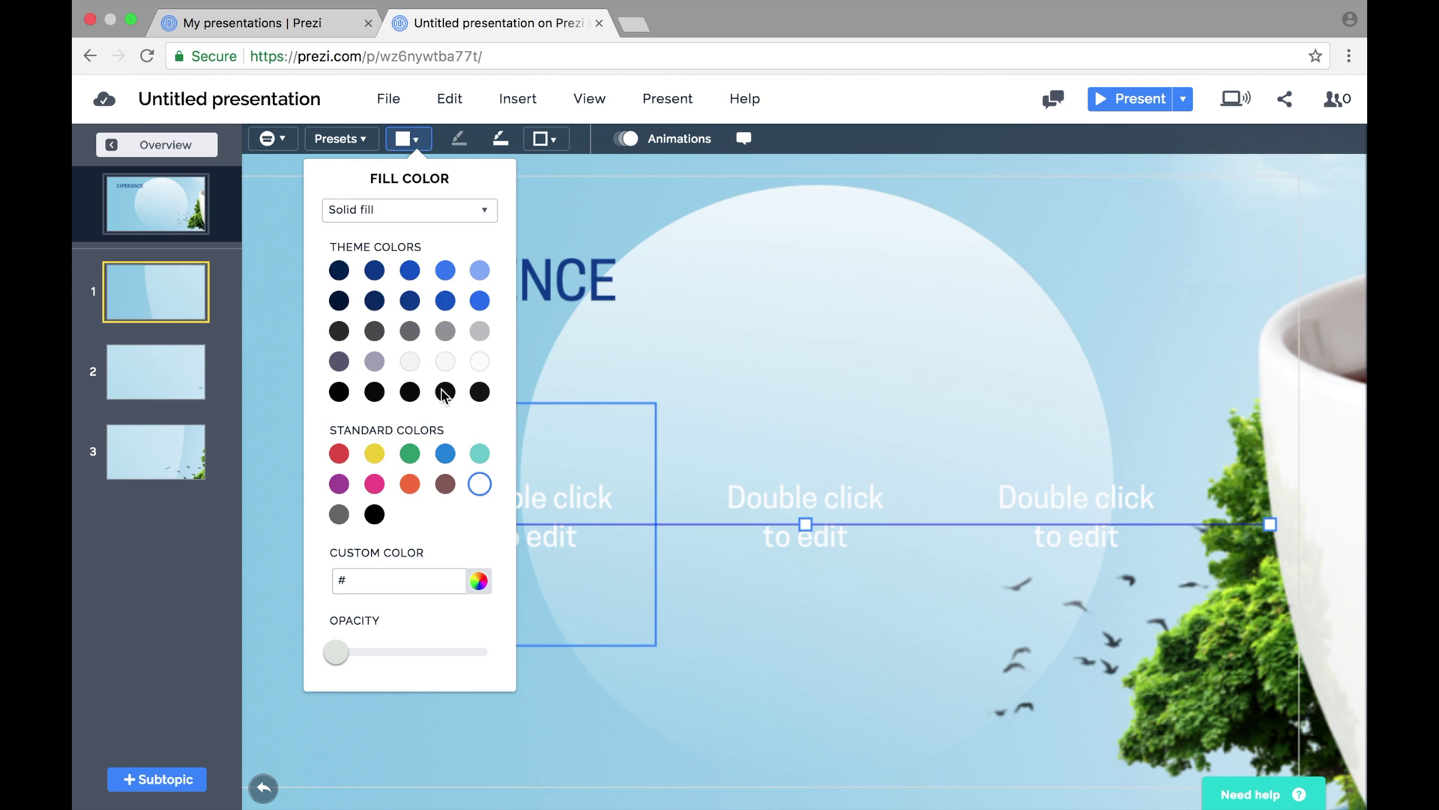
left_click(410, 301)
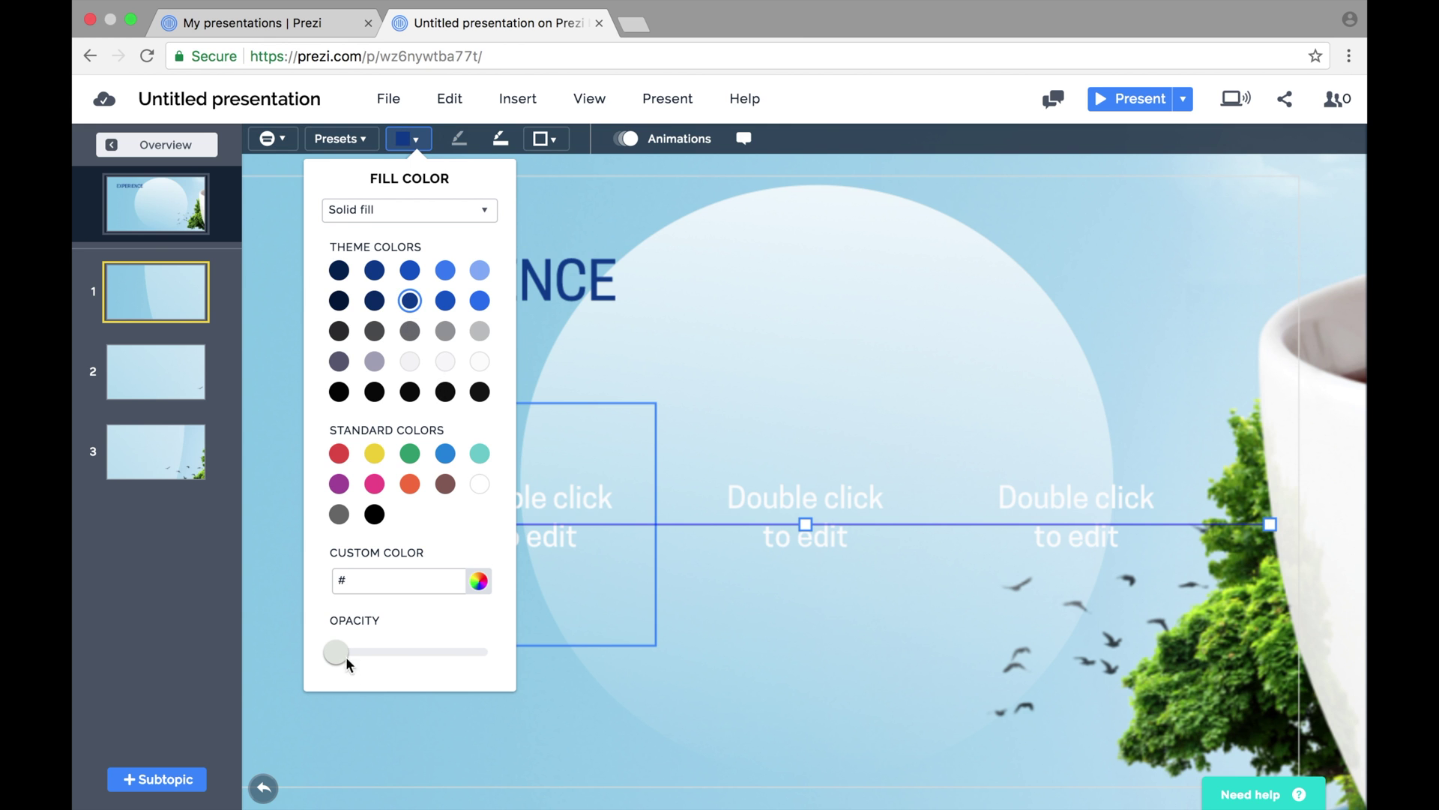
left_click_drag(336, 651, 507, 655)
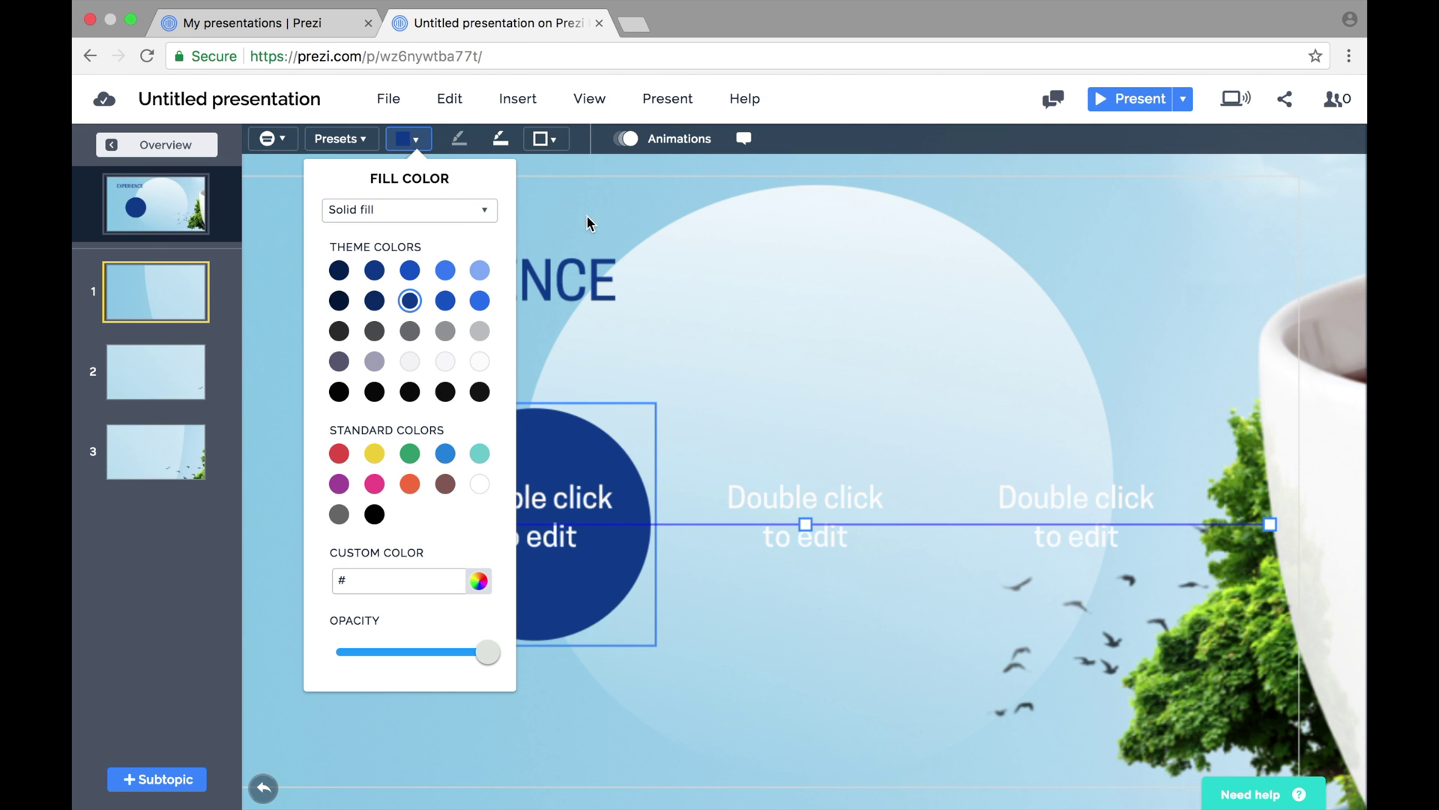
- Give the circle a fully opaque, thicker white border and apply the style to all subtopics with Update style preset
left_click(547, 141)
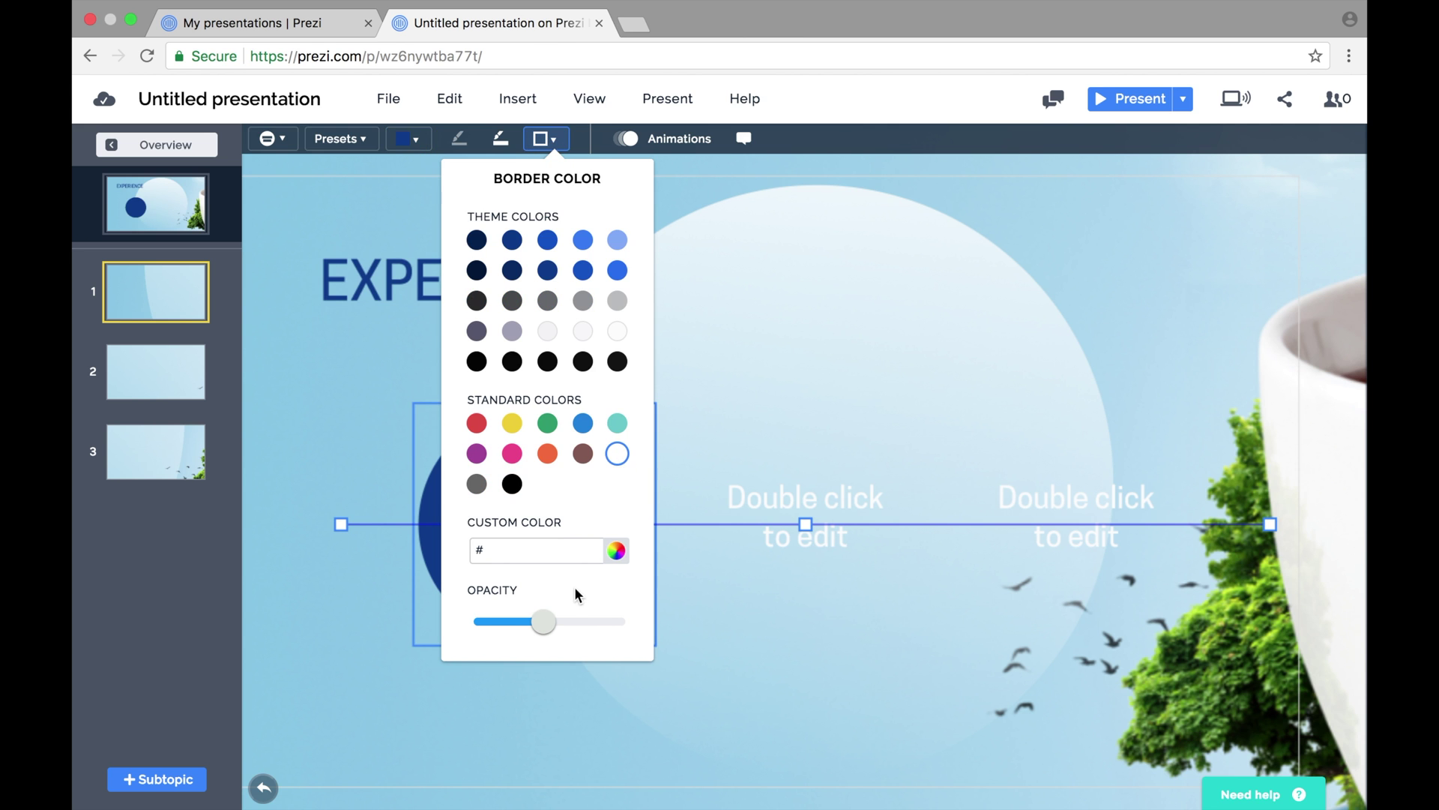
left_click_drag(545, 623, 651, 625)
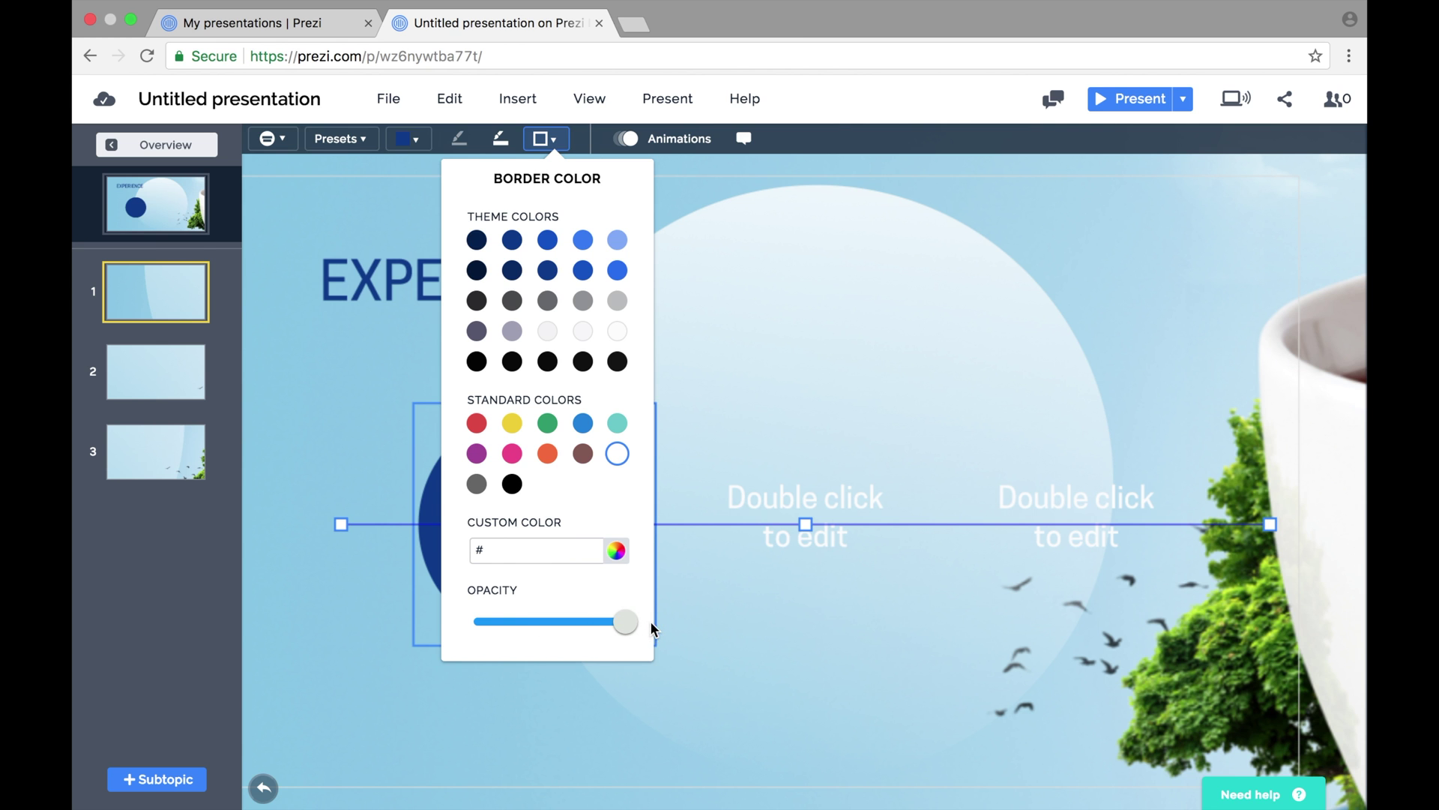
left_click(500, 138)
left_click(500, 139)
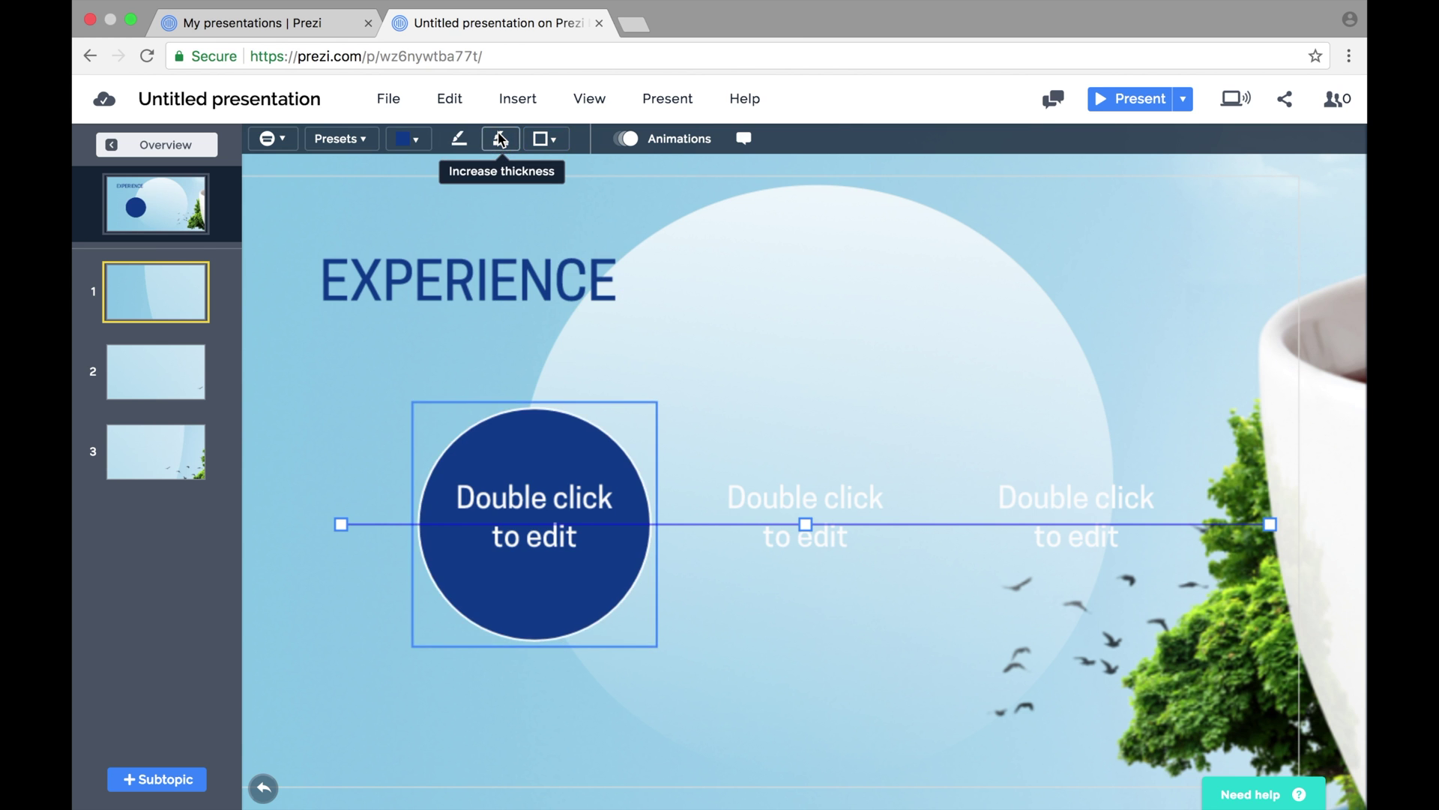
left_click(500, 138)
left_click(500, 138)
left_click(500, 139)
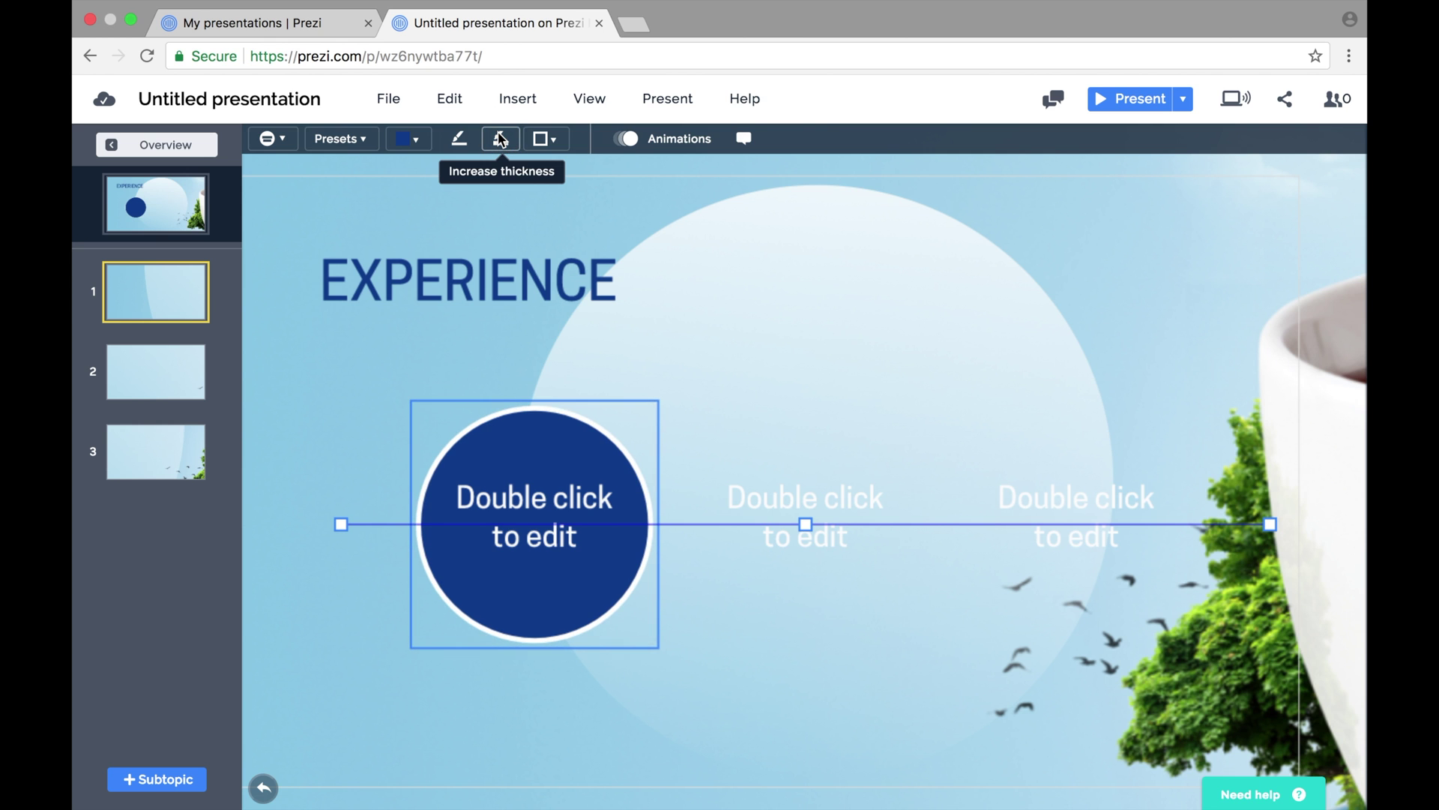
left_click(500, 139)
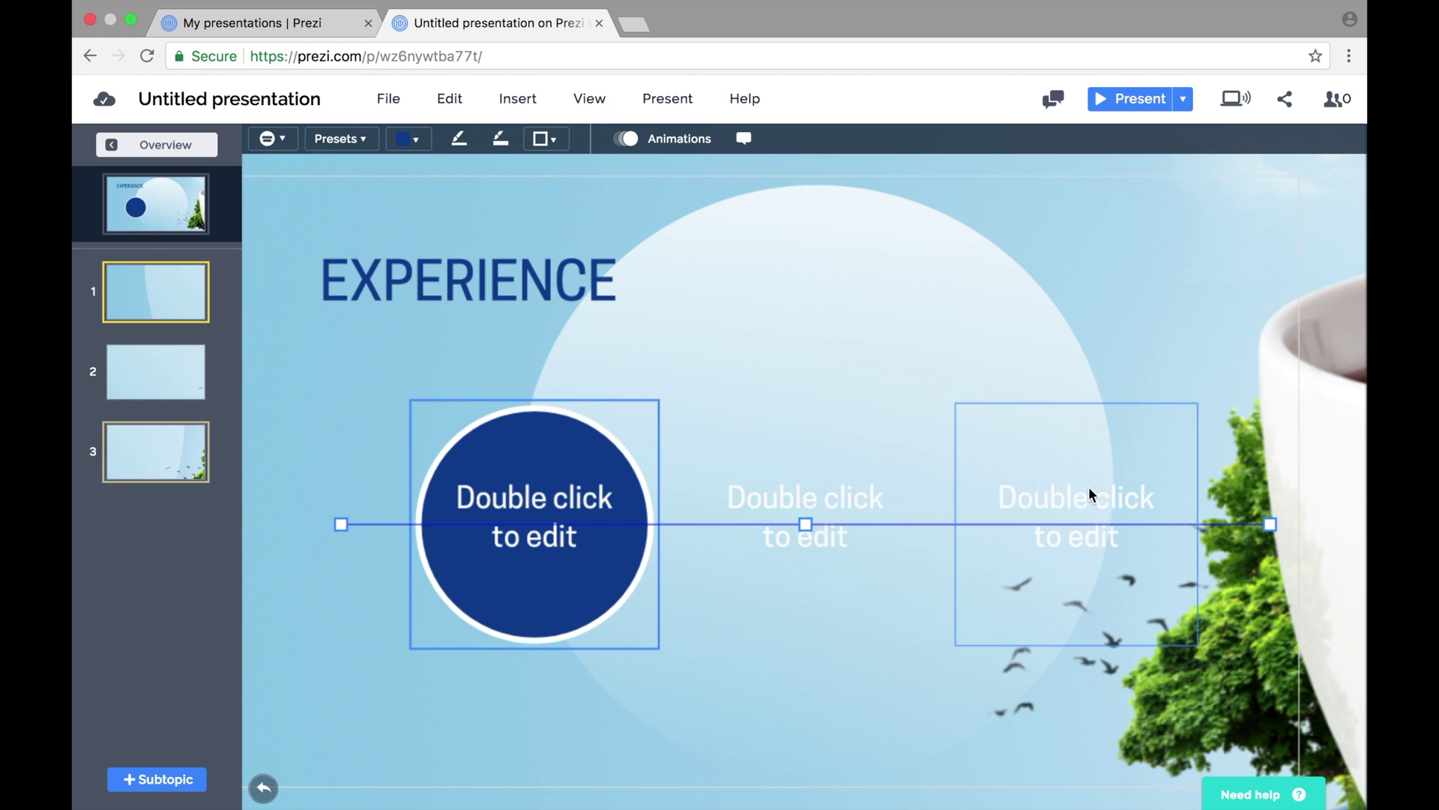
right_click(569, 553)
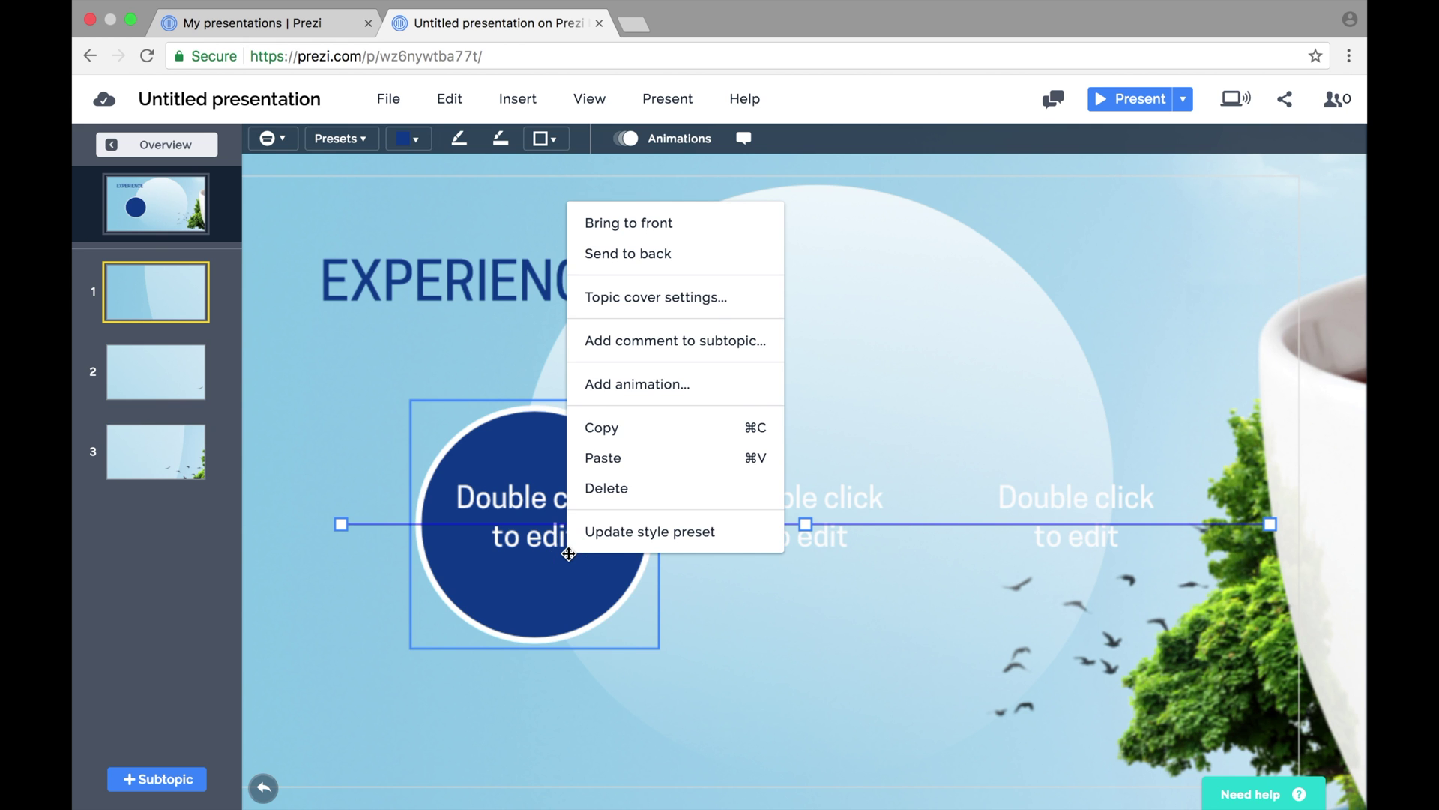
left_click(608, 534)
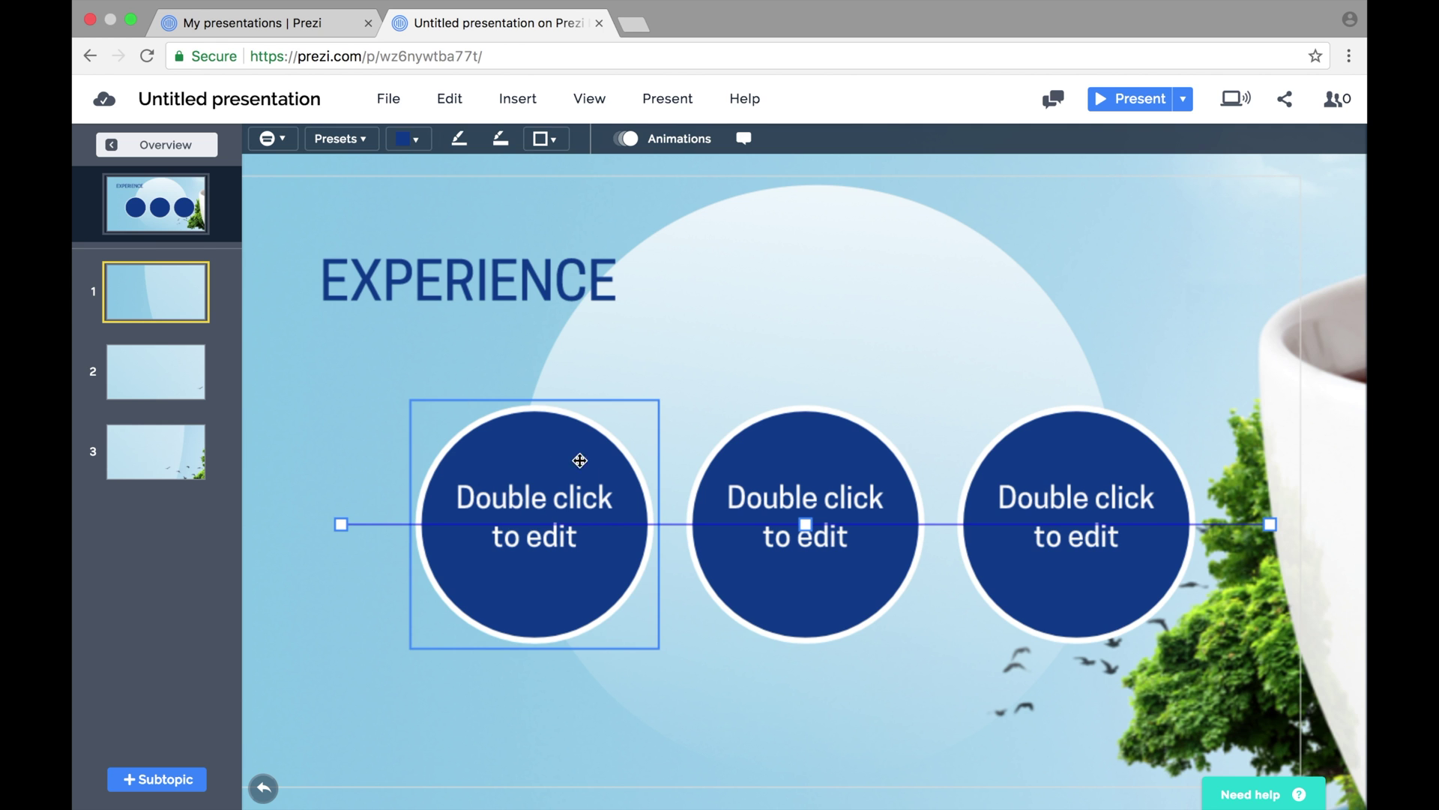
- Switch the first circle's topic cover to Custom and delete its placeholder text
left_click(272, 138)
left_click(124, 349)
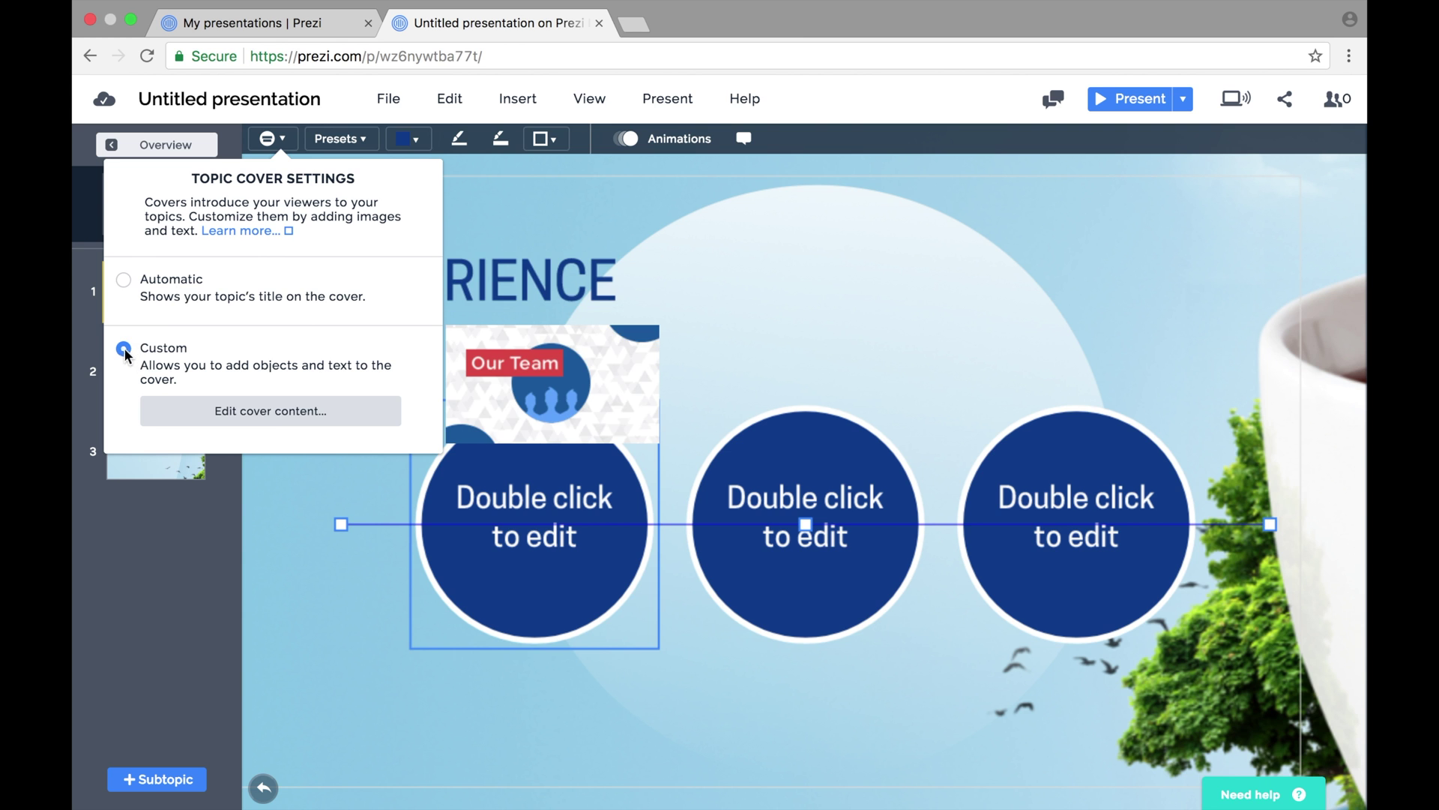
left_click(262, 409)
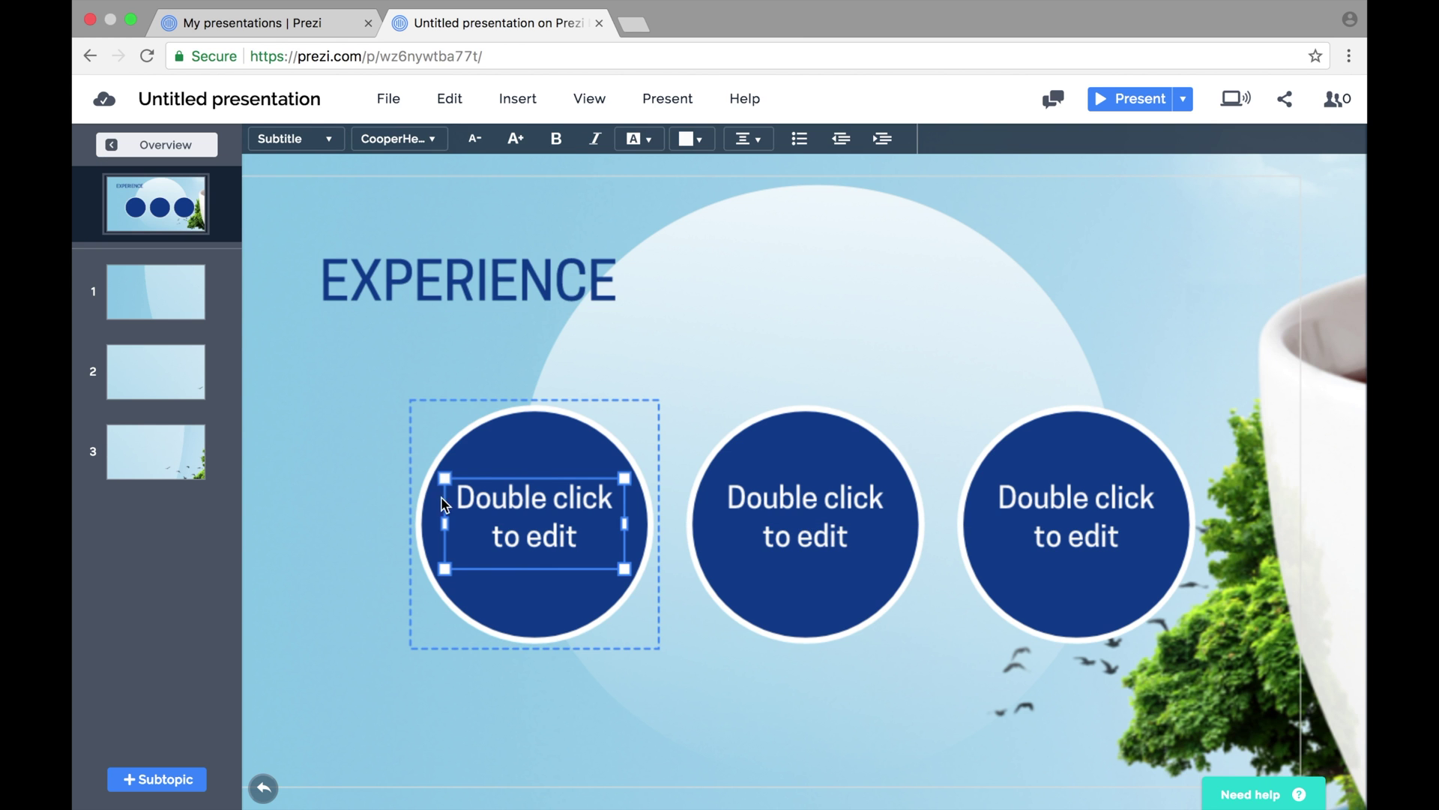
key("Delete")
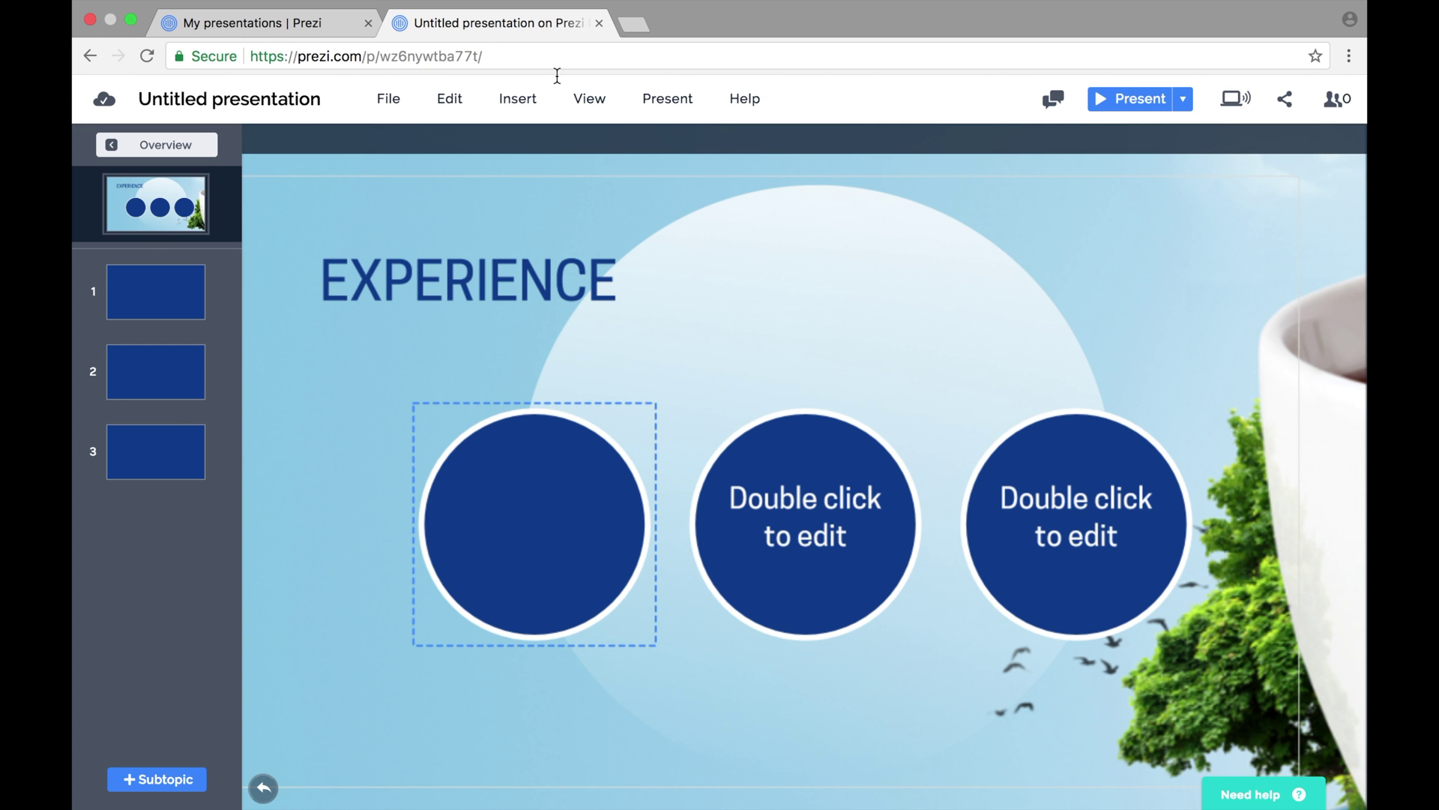
- Insert the kitech.jpg logo into the first circle, shrink it, and centre it
left_click(525, 97)
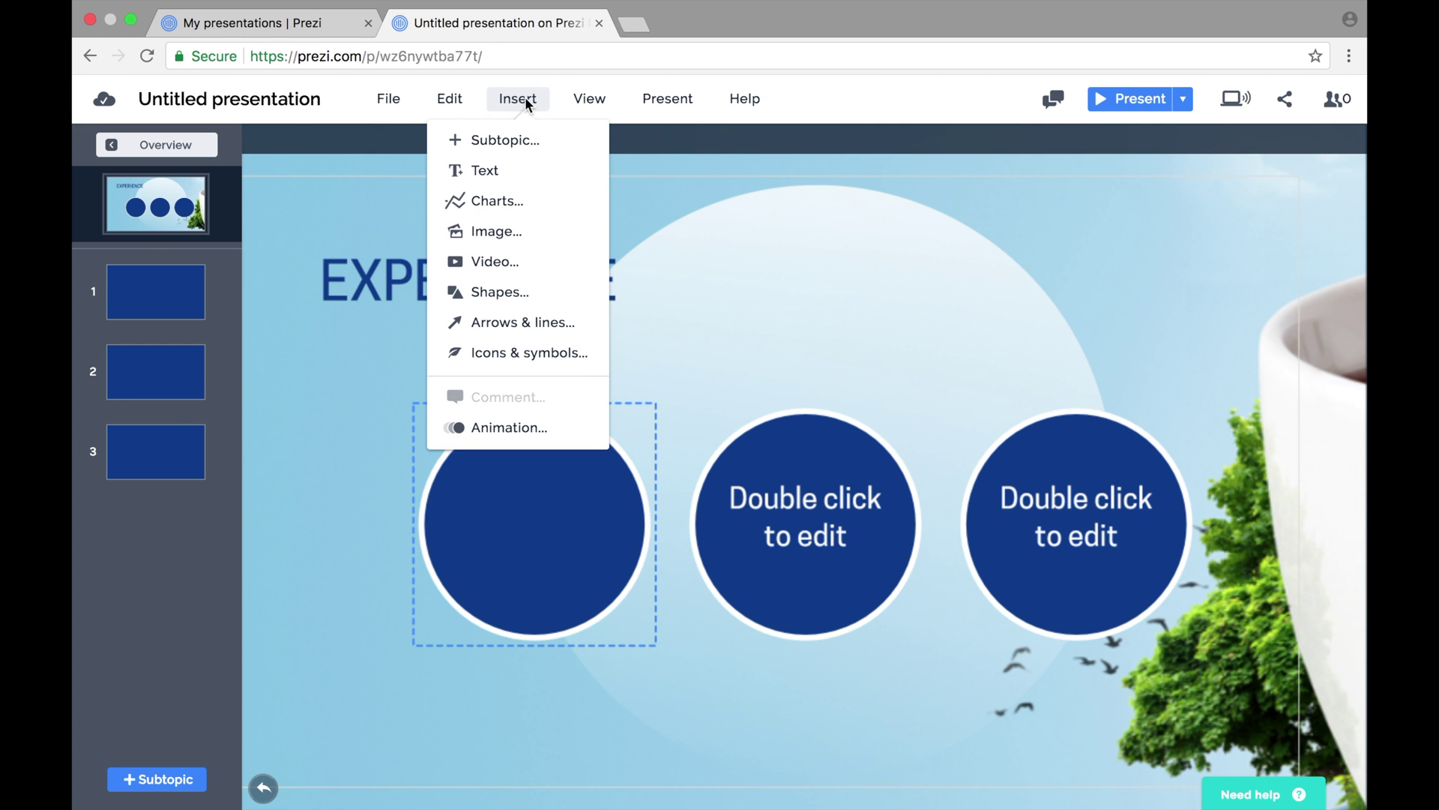
left_click(505, 237)
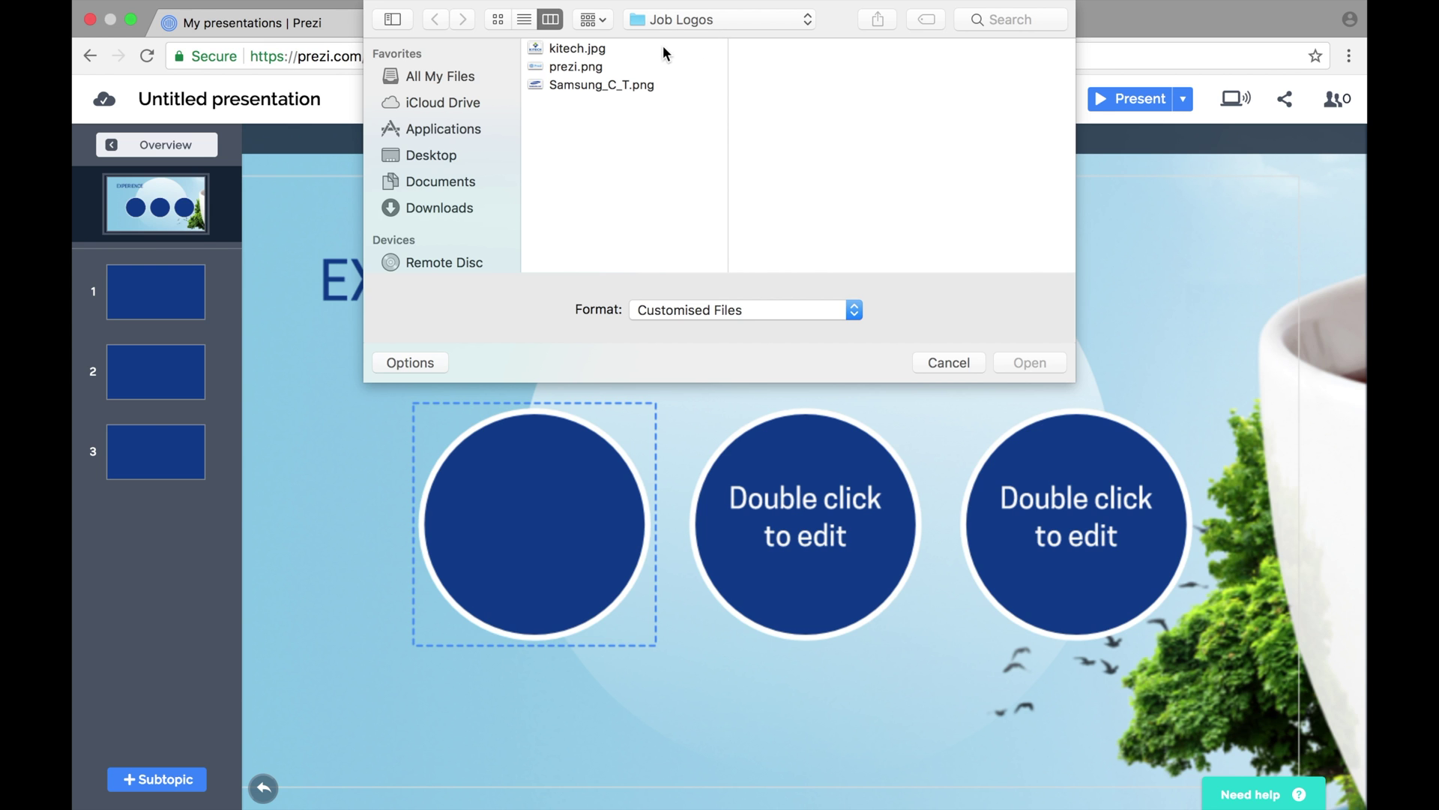
left_click(578, 48)
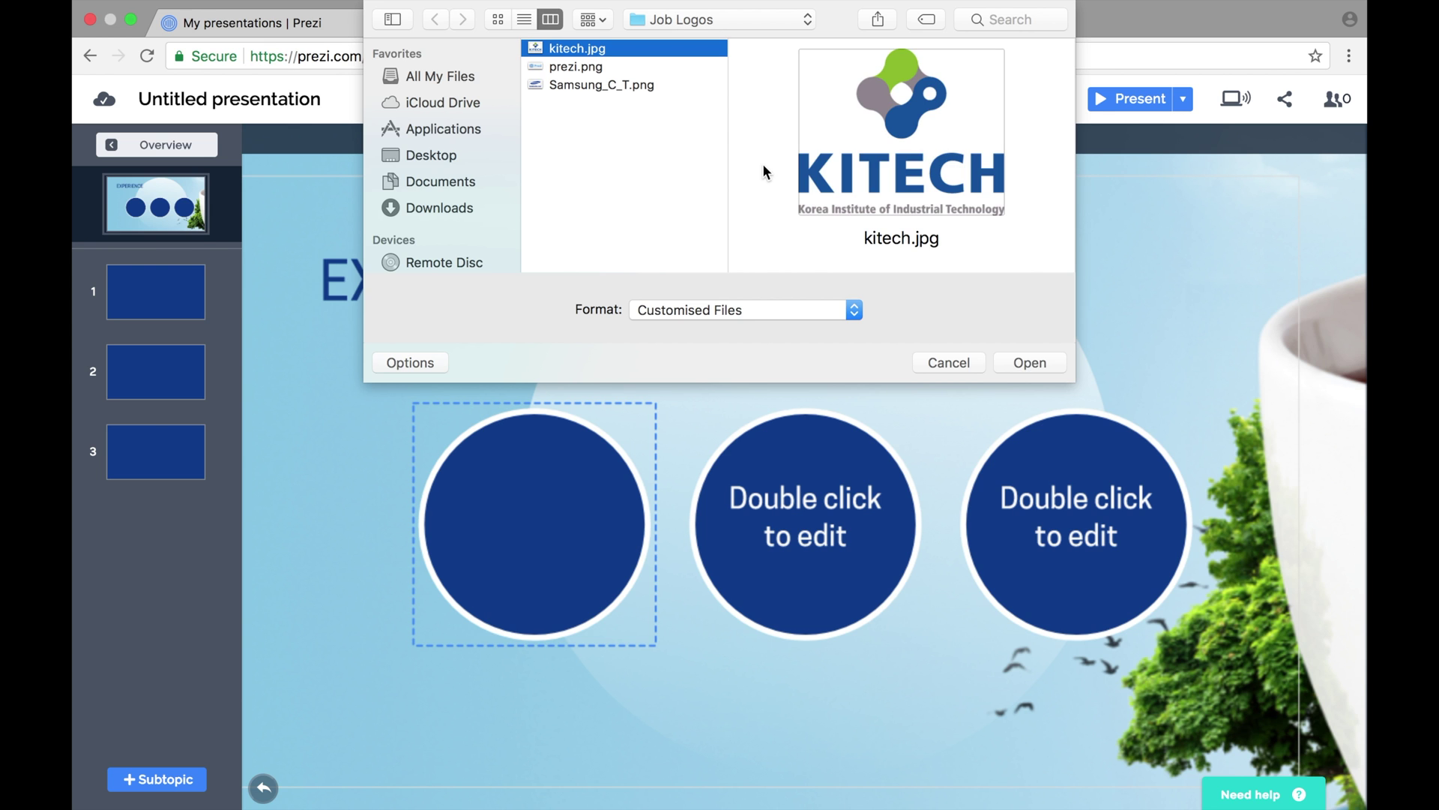
left_click(1021, 362)
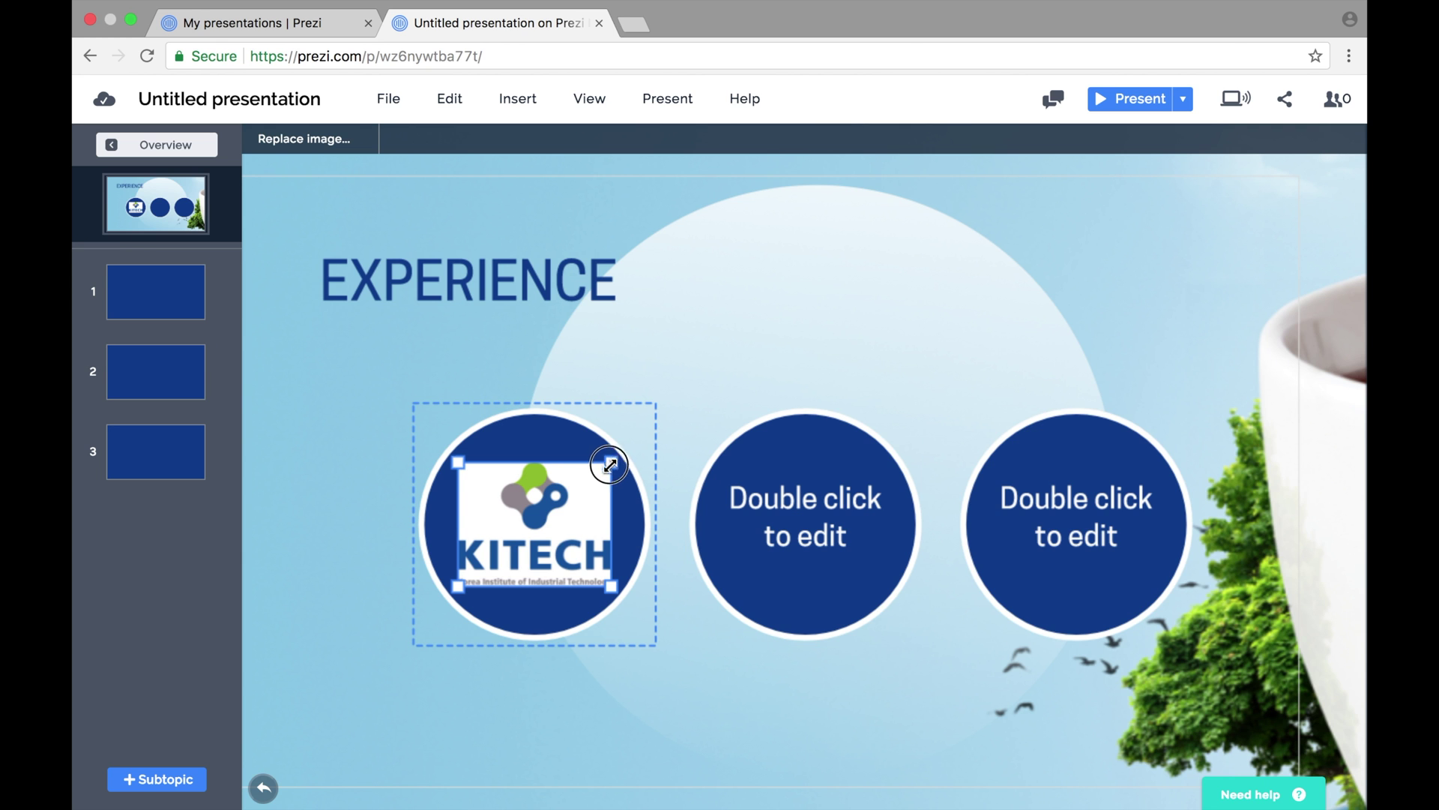
left_click_drag(611, 462, 598, 484)
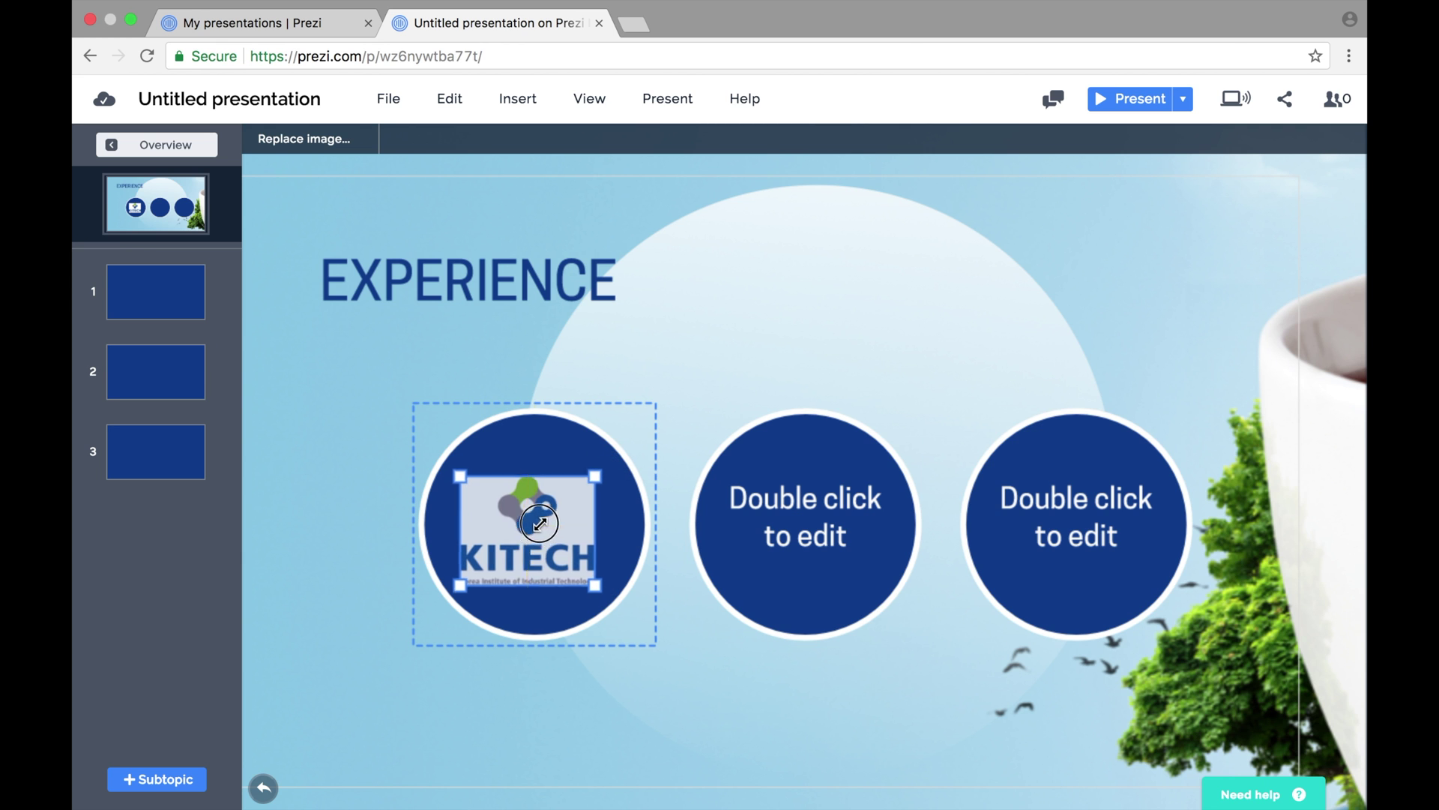
left_click_drag(538, 527, 545, 520)
left_click(624, 516)
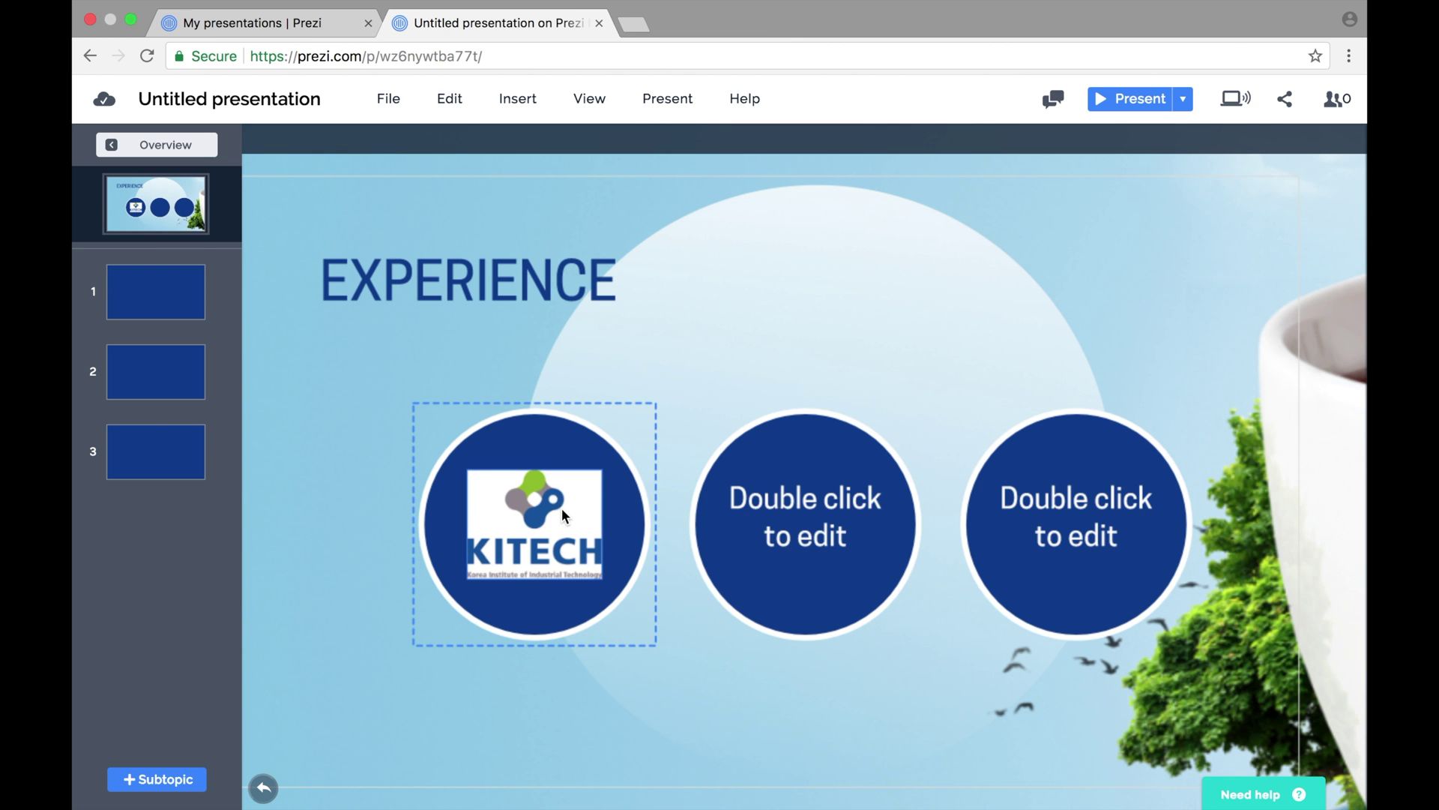
left_click(511, 106)
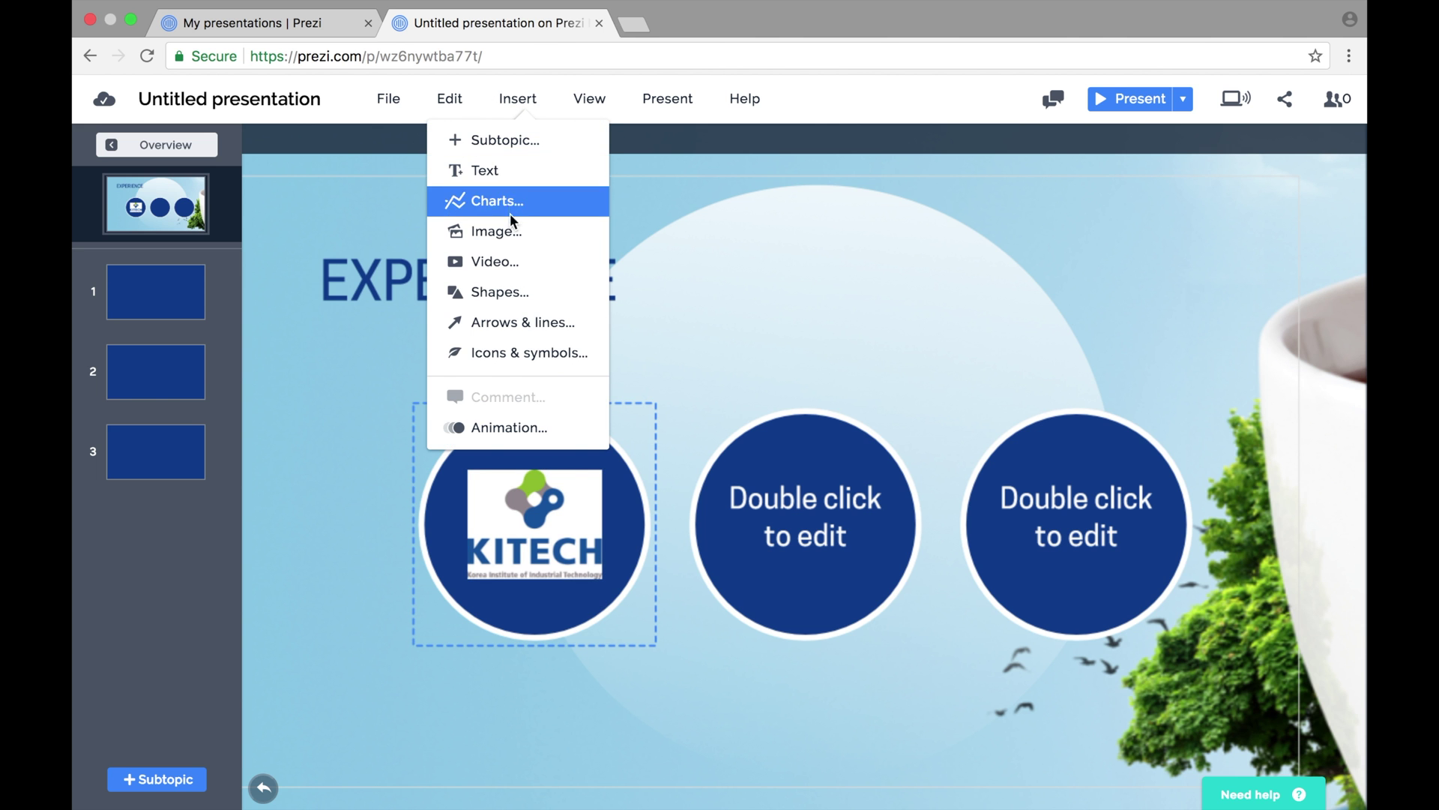
- Add a black circle shape to the first circle and bring the KITECH logo in front of it
left_click(500, 291)
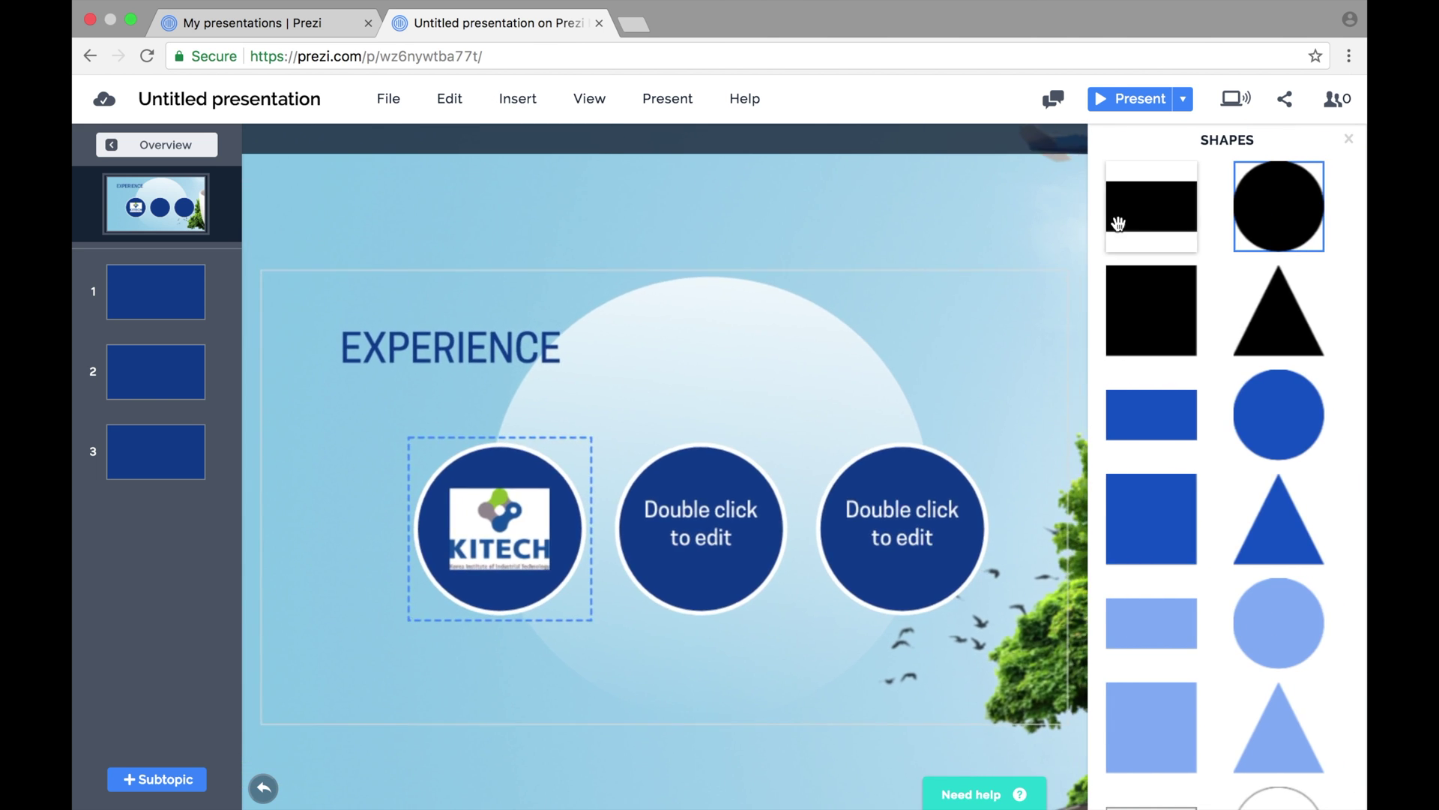
left_click_drag(1285, 209, 512, 532)
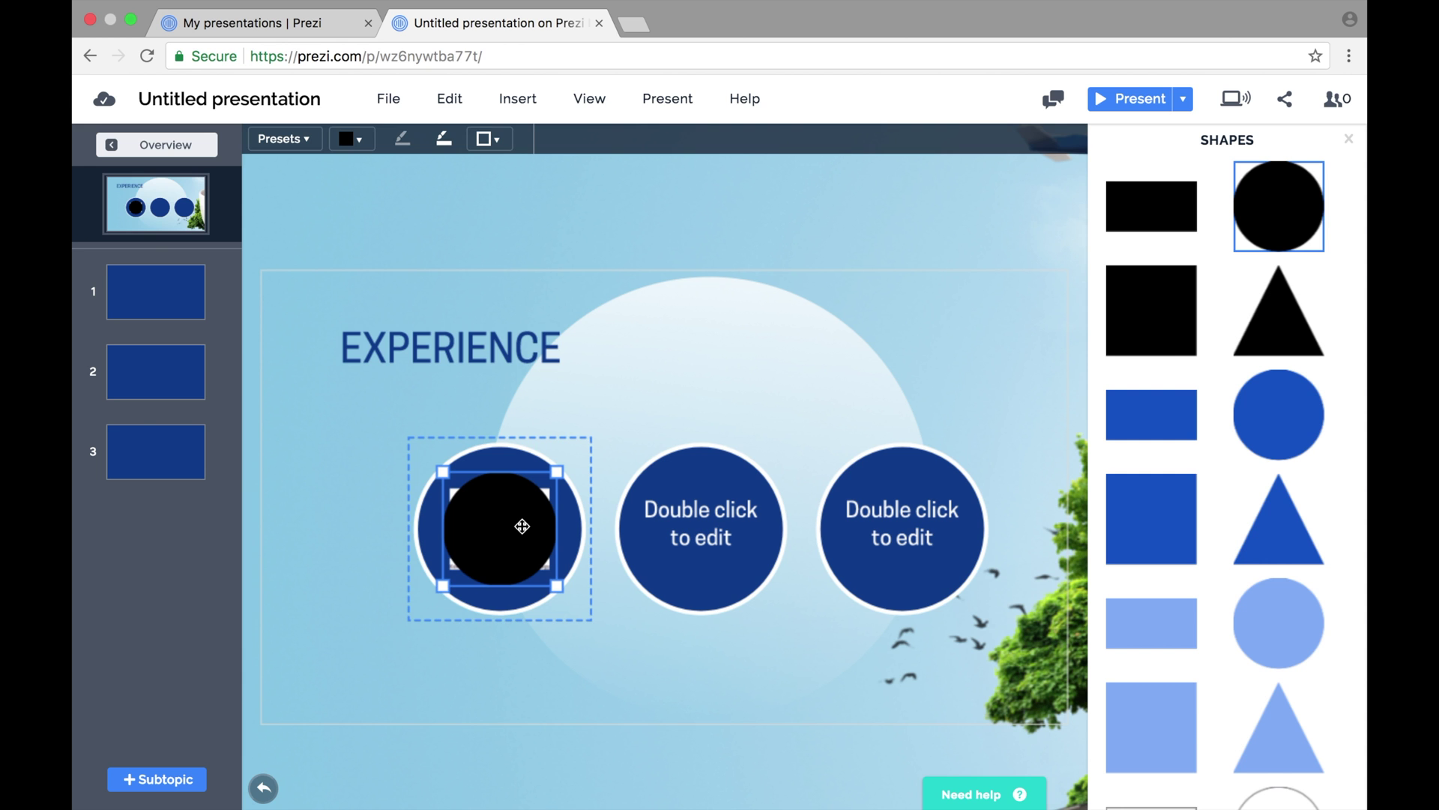
left_click_drag(522, 526, 497, 580)
left_click(519, 509)
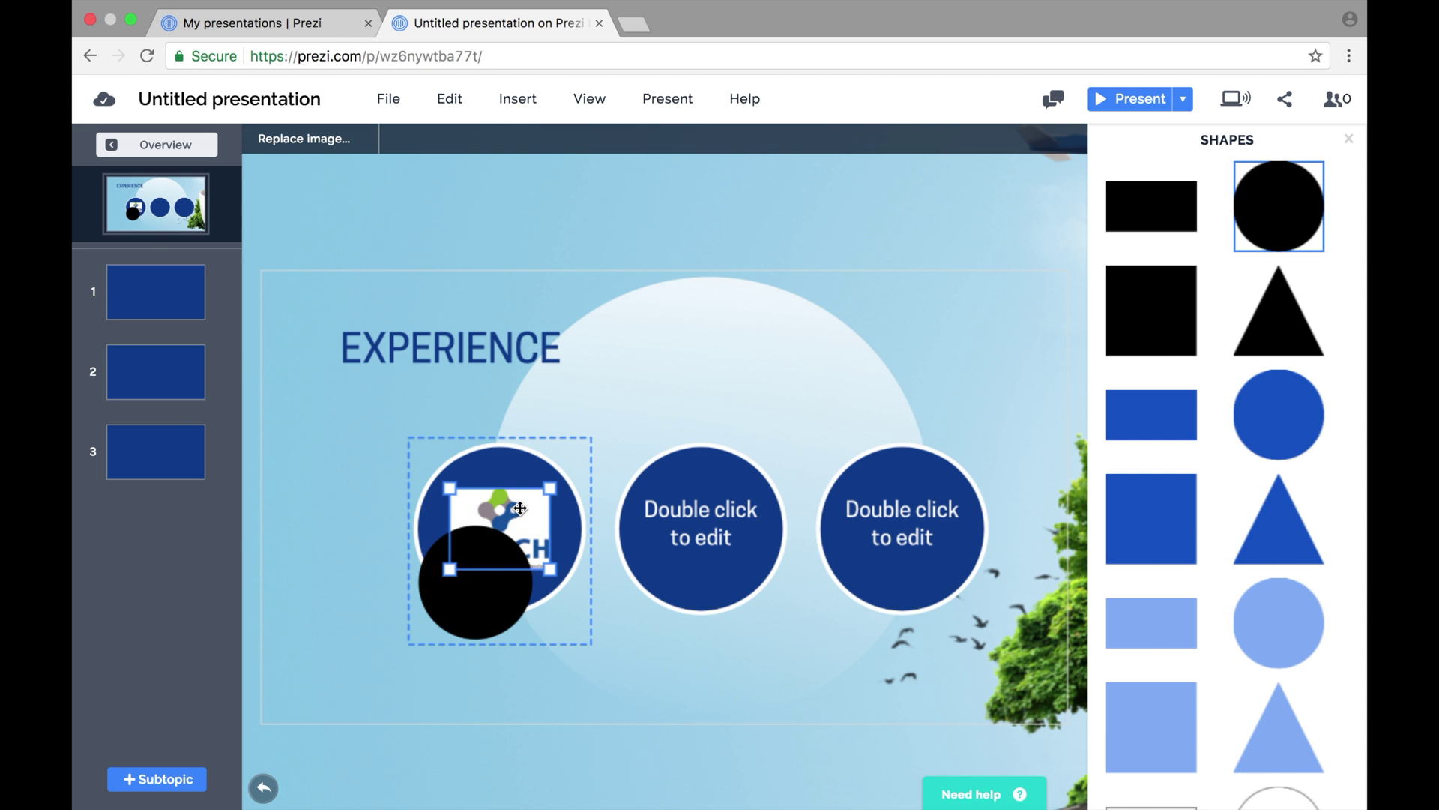
right_click(519, 509)
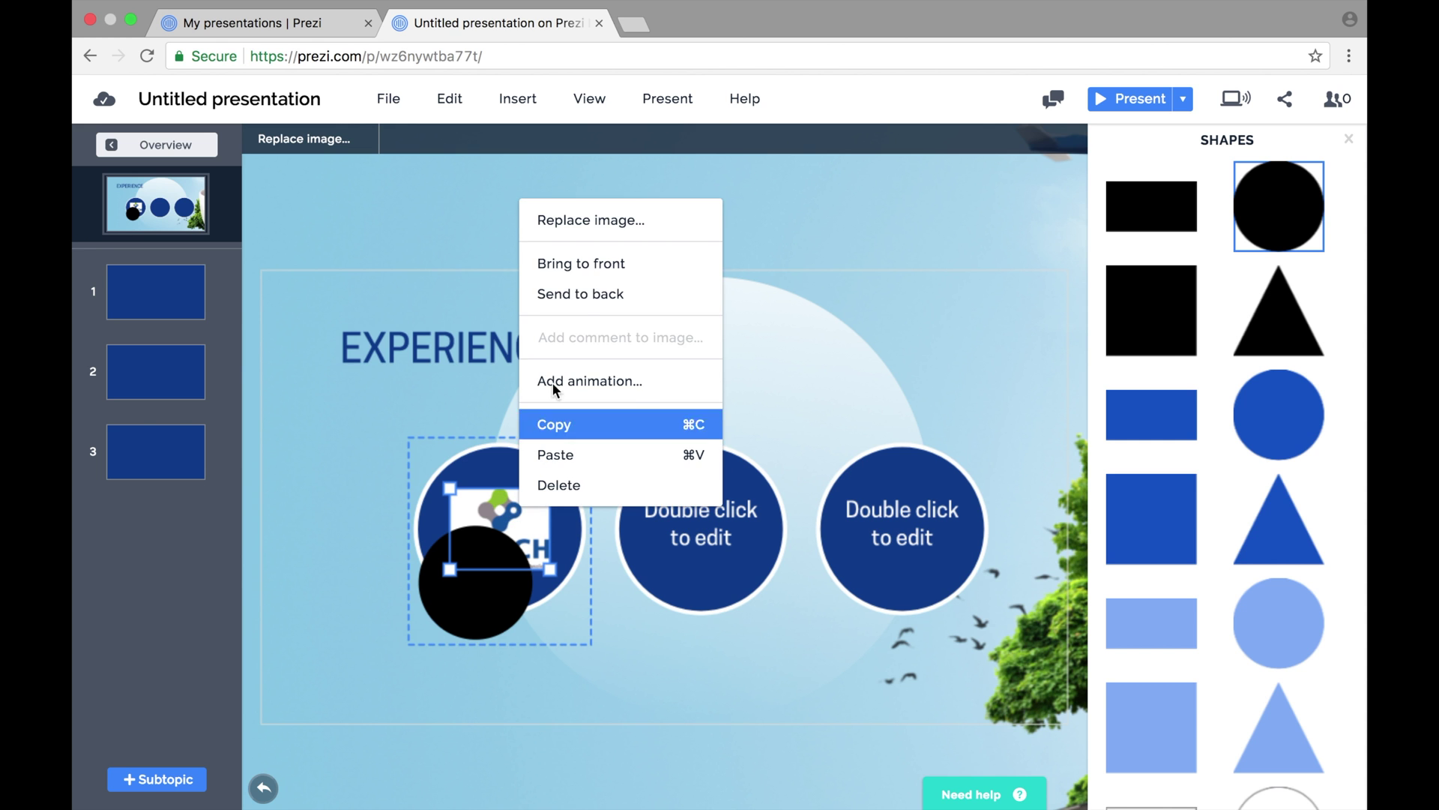
left_click(583, 267)
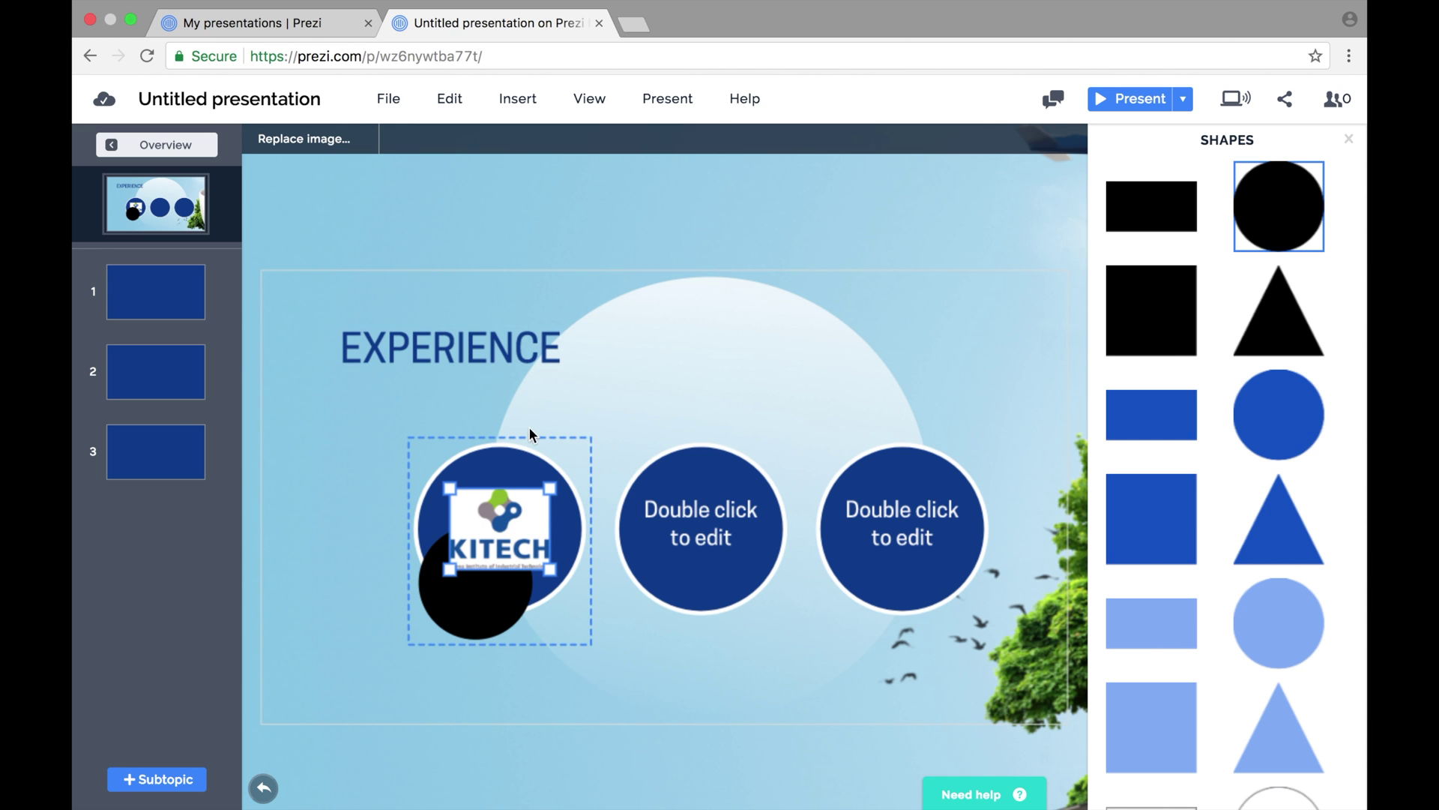
left_click(503, 594)
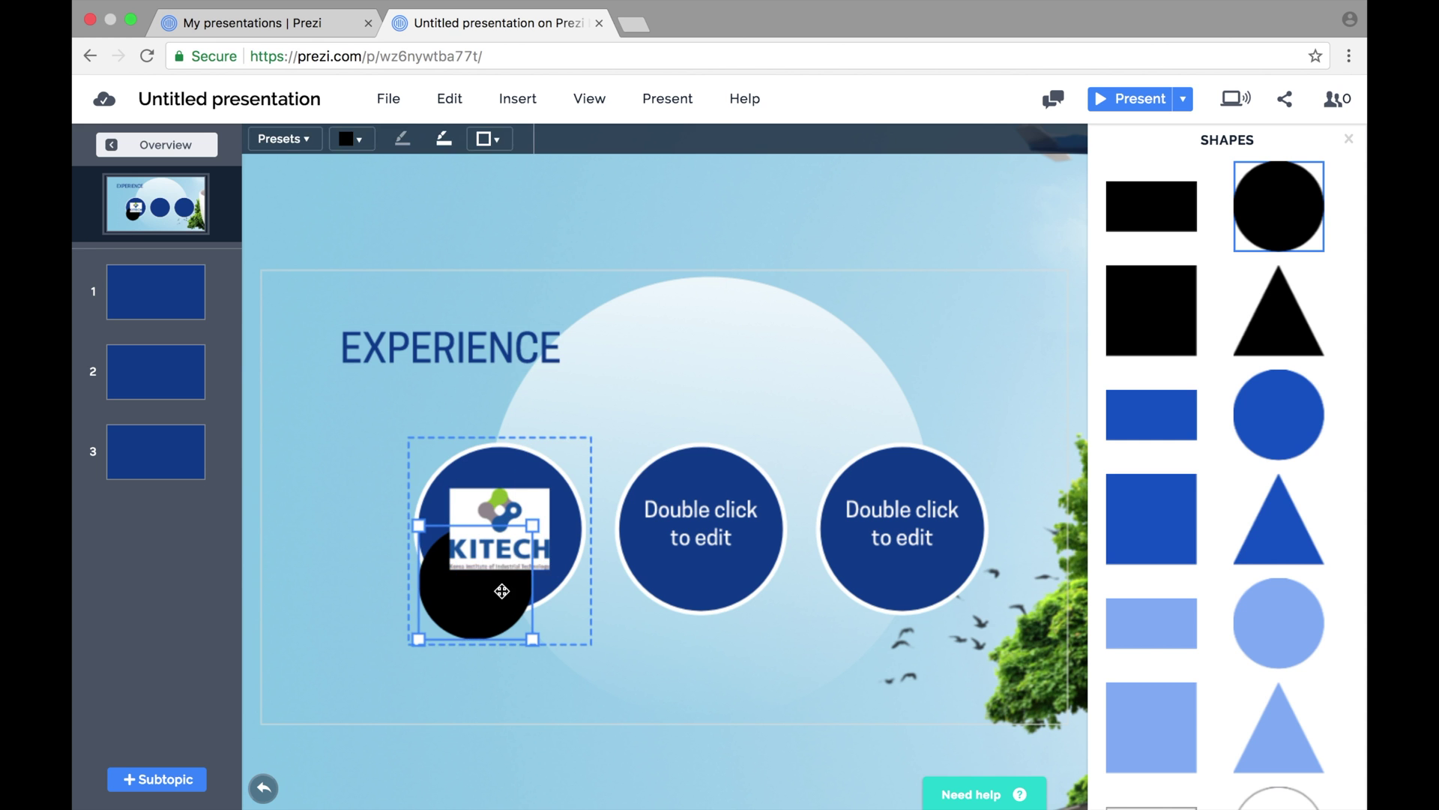
- Make the added circle white, enlarge it, and centre it behind the KITECH logo
left_click(360, 141)
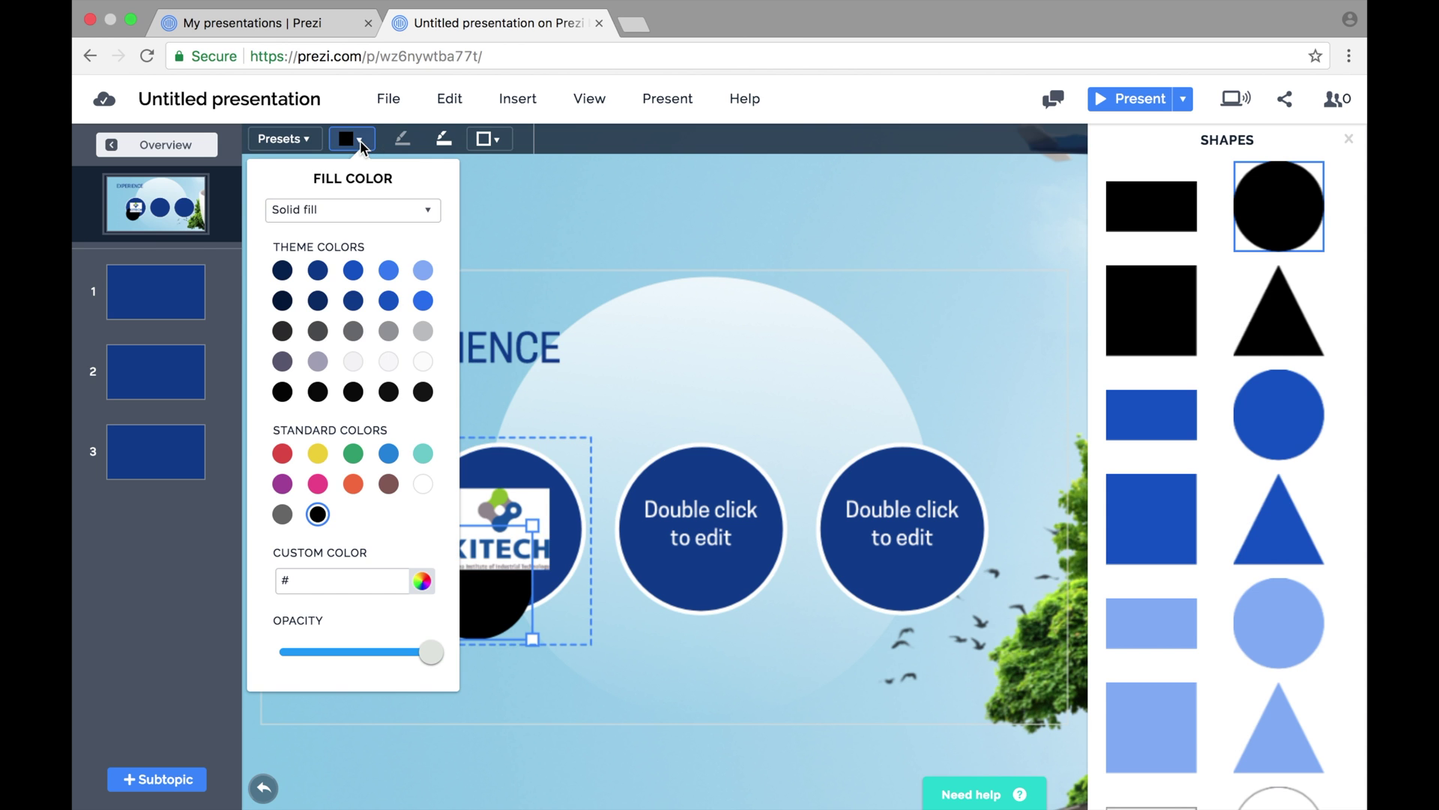
left_click(423, 483)
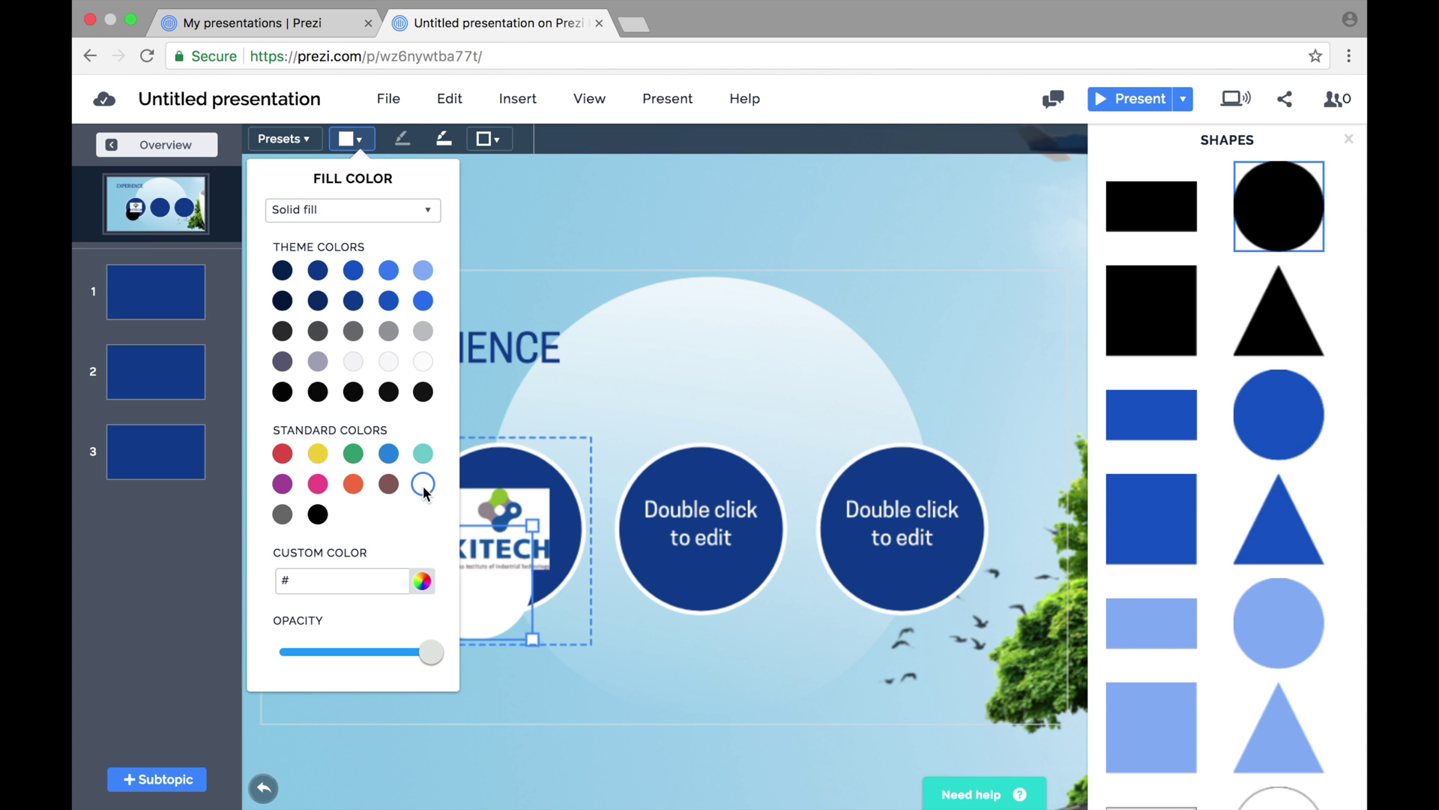
left_click(514, 597)
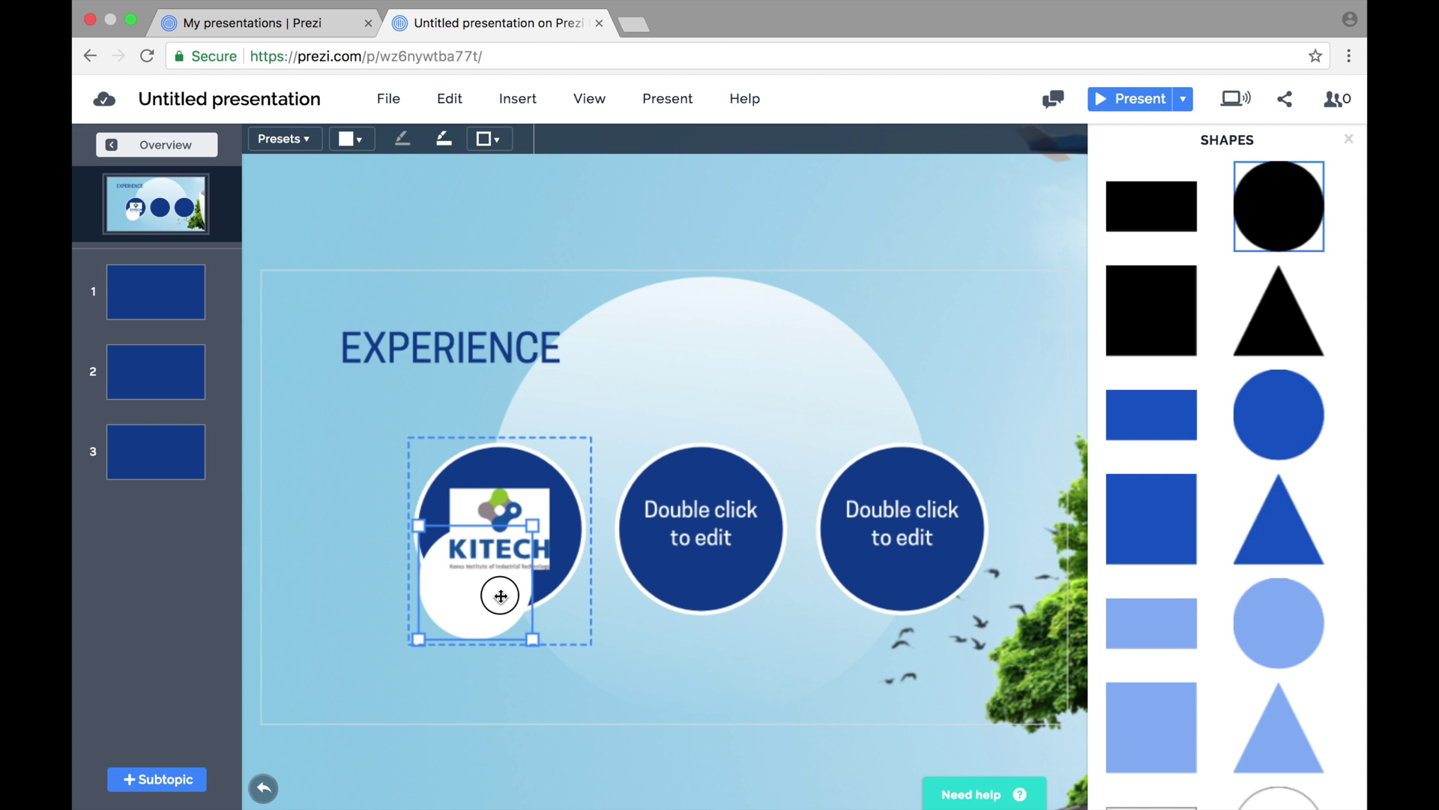
left_click_drag(498, 598, 518, 550)
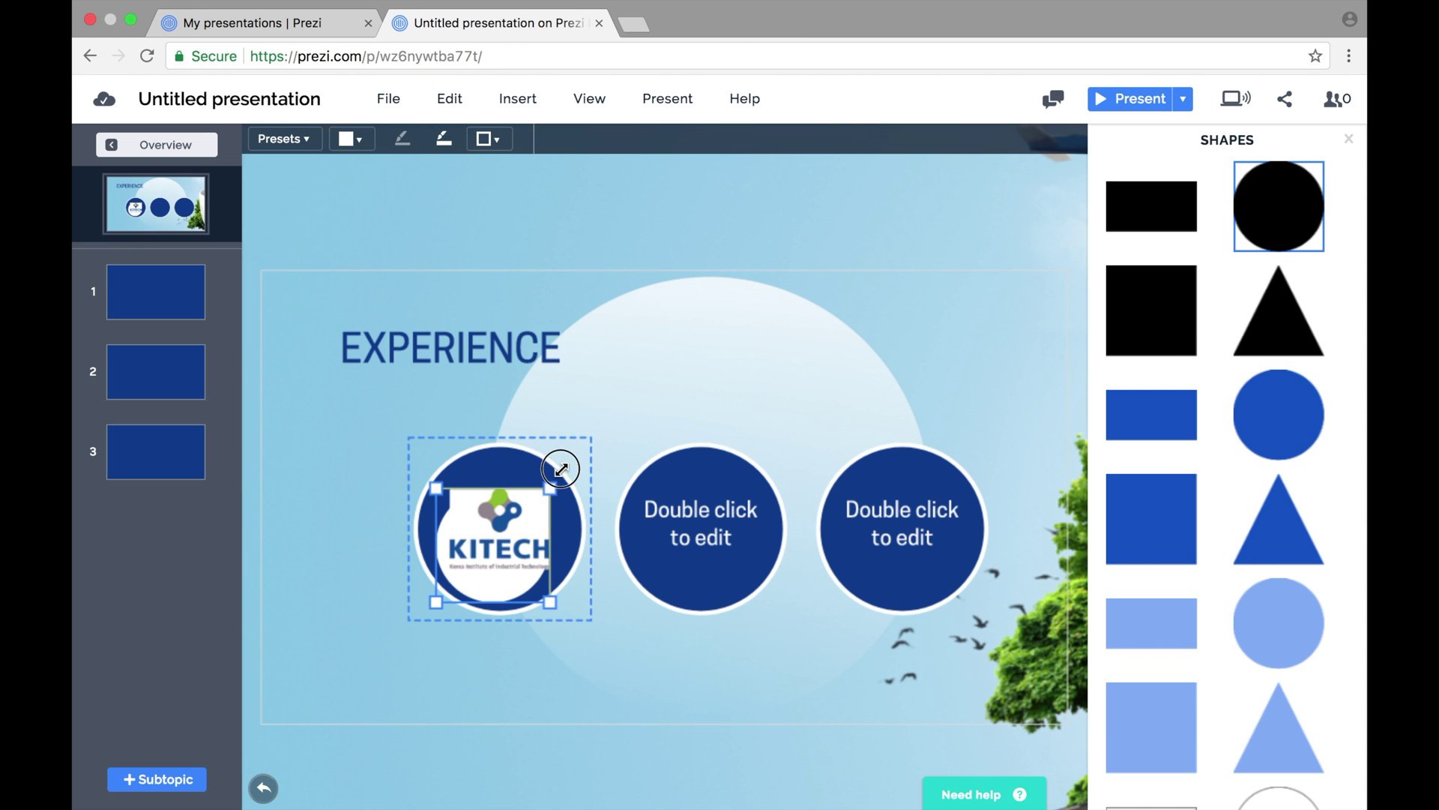
left_click_drag(560, 469, 572, 457)
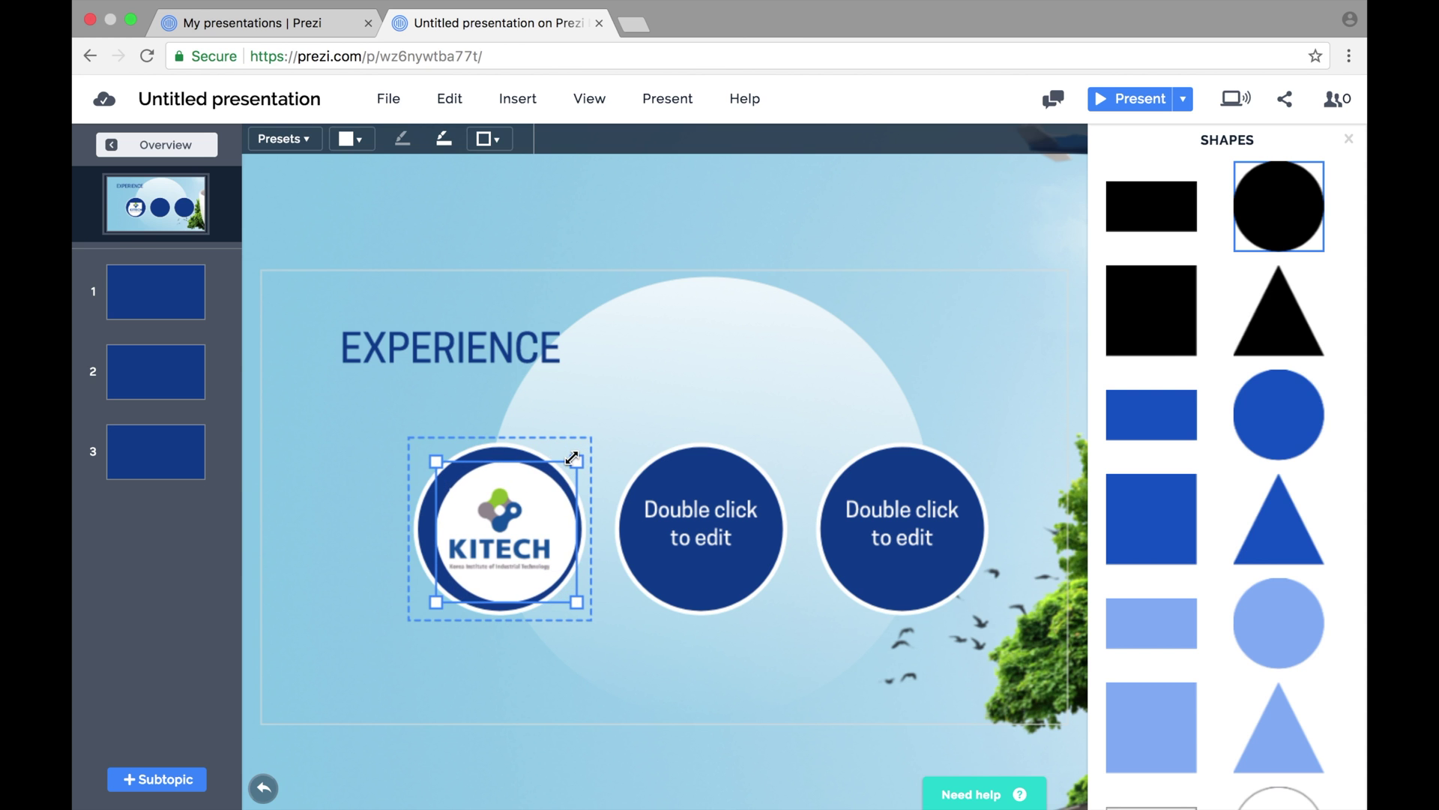
key("Left")
key("Left")
key("Left")
key("Left")
key("Left")
key("Left")
key("Left")
key("Left")
key("Left")
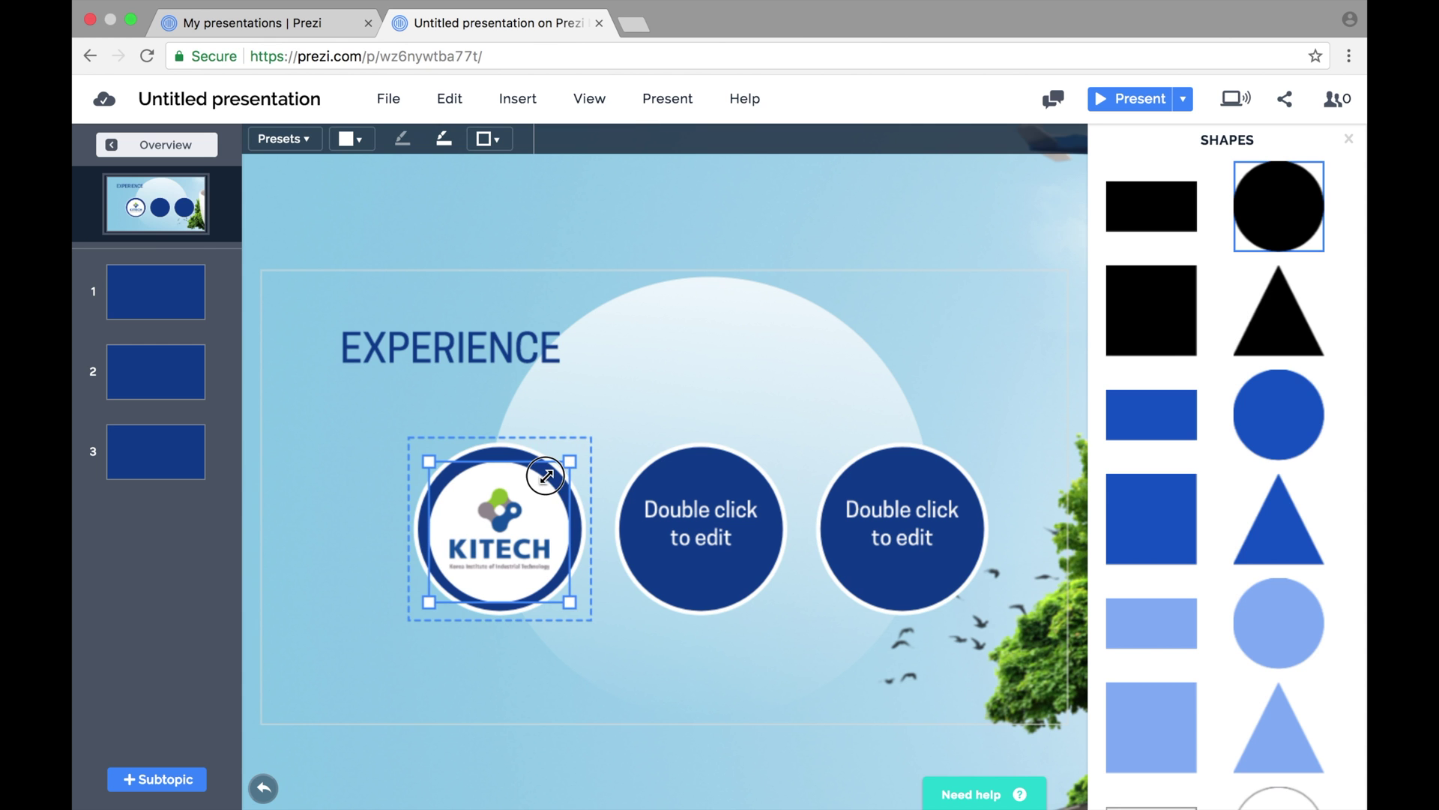
left_click_drag(546, 469, 547, 470)
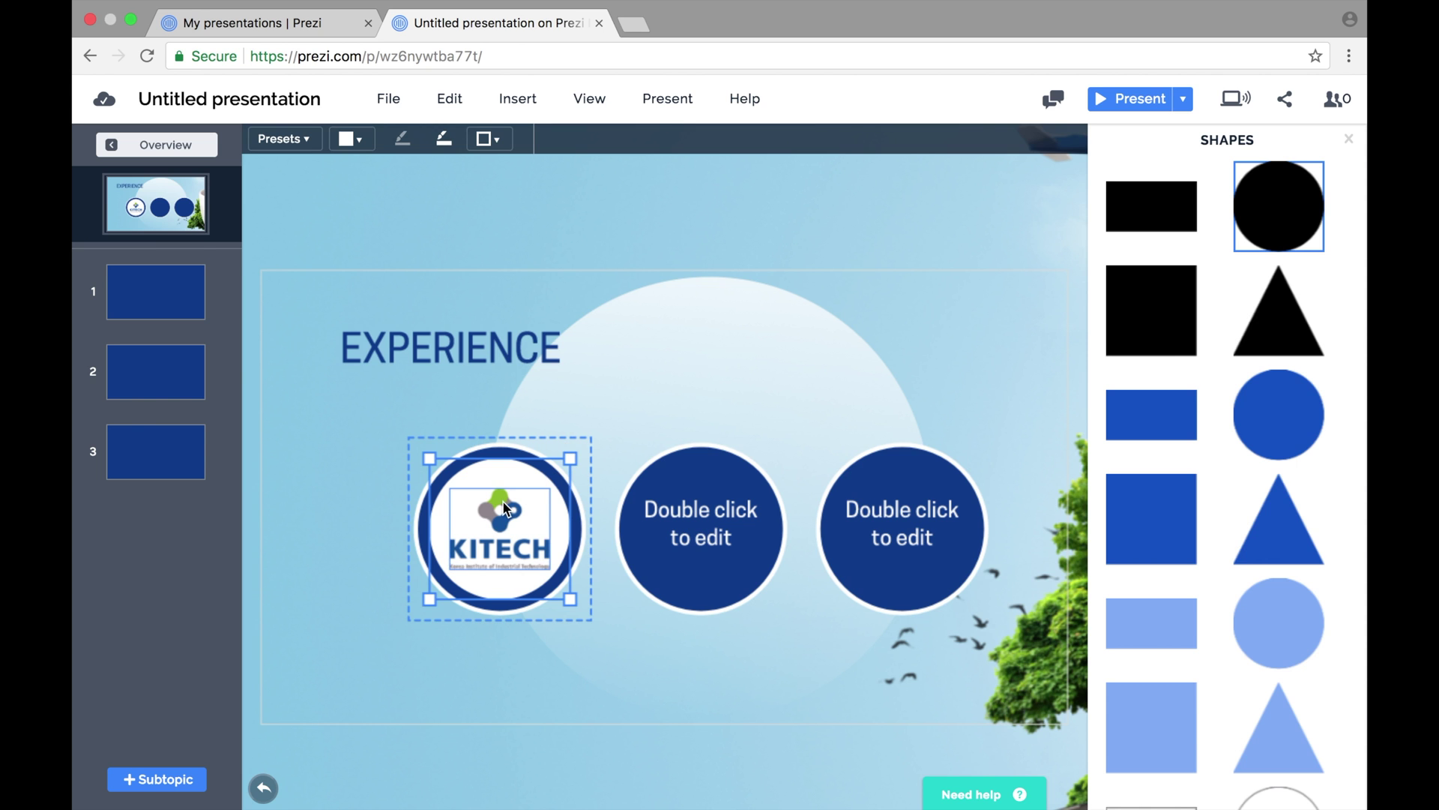
left_click(602, 411)
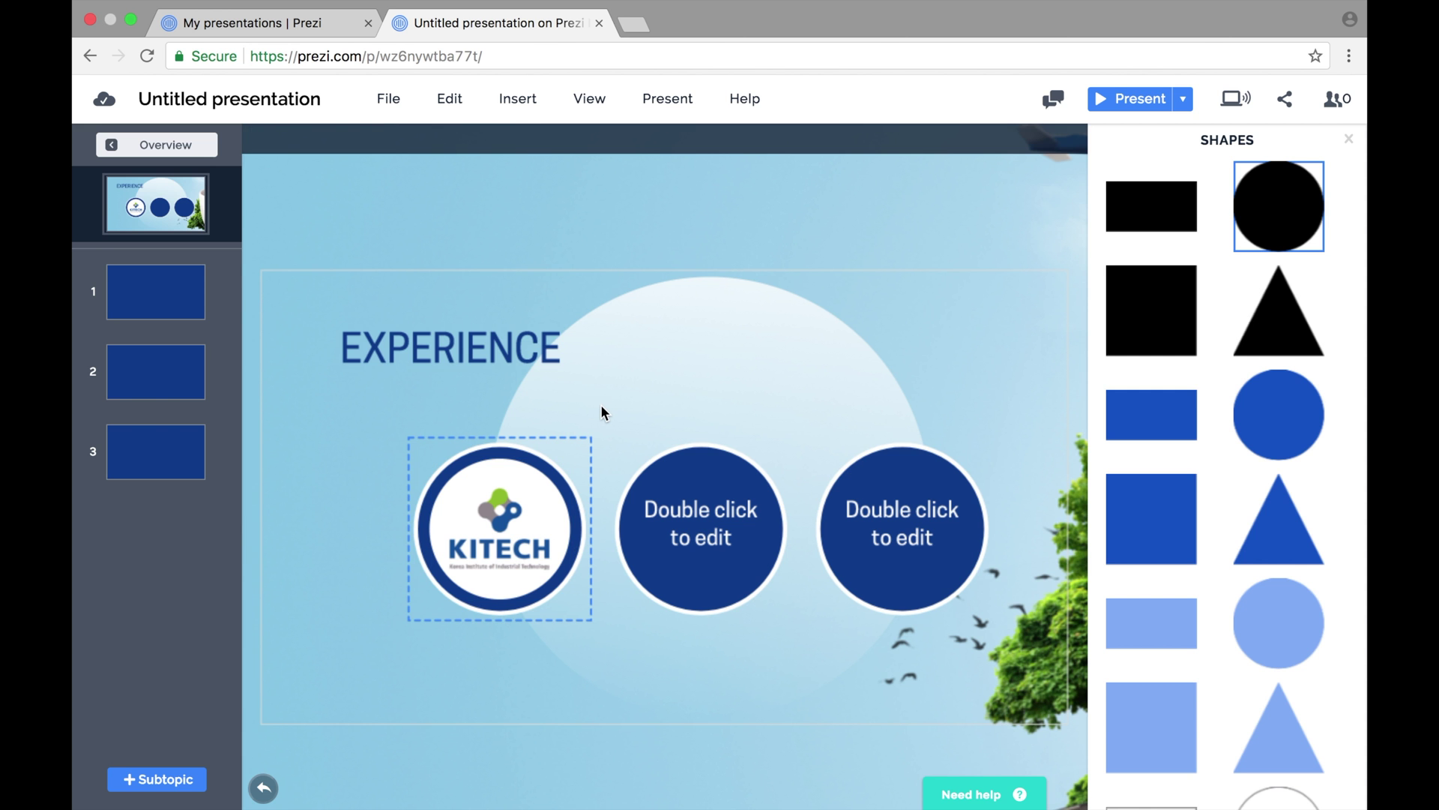
left_click(1347, 137)
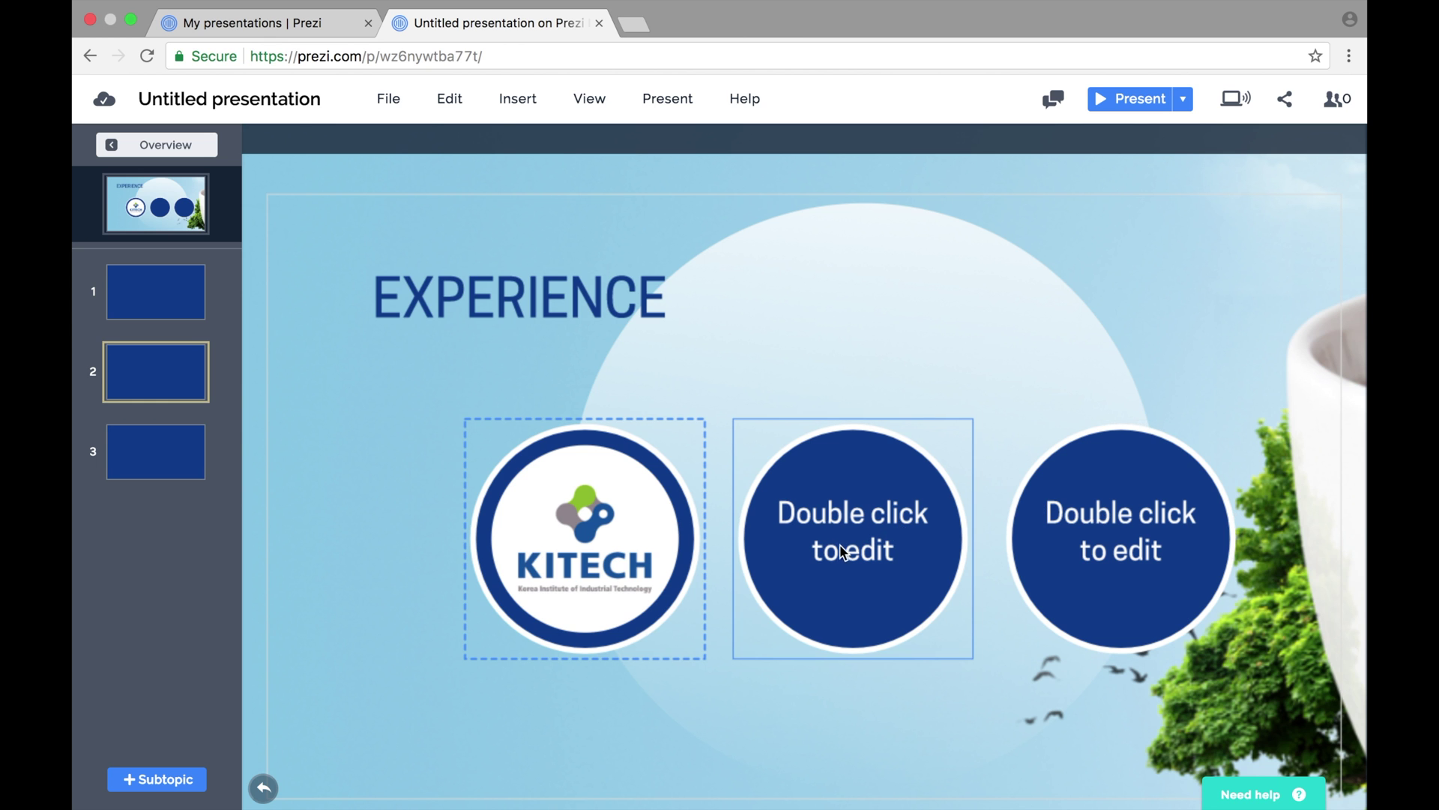
- Switch the middle circle's cover to Custom, delete its placeholder text, and paste in the white circle
left_click(840, 548)
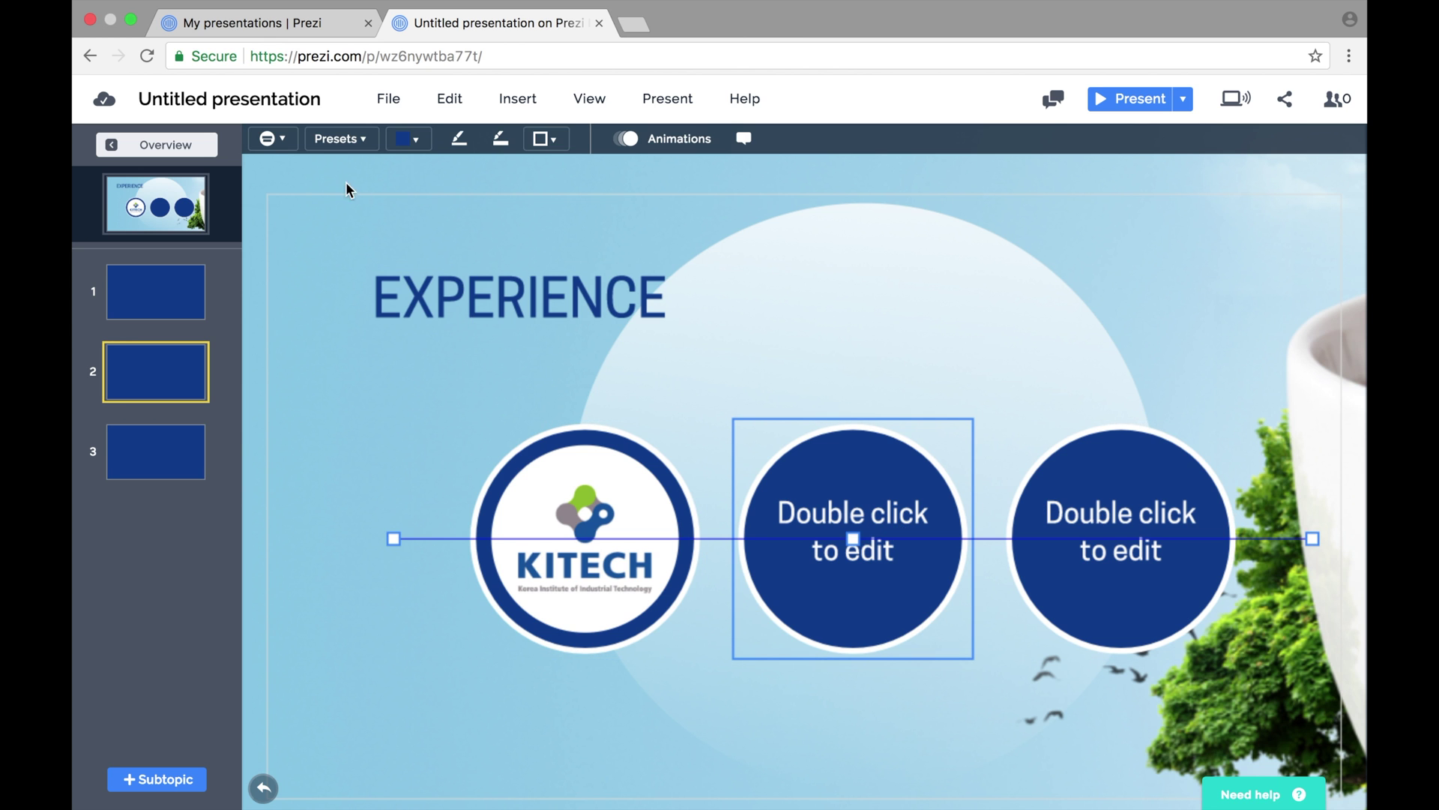
left_click(285, 144)
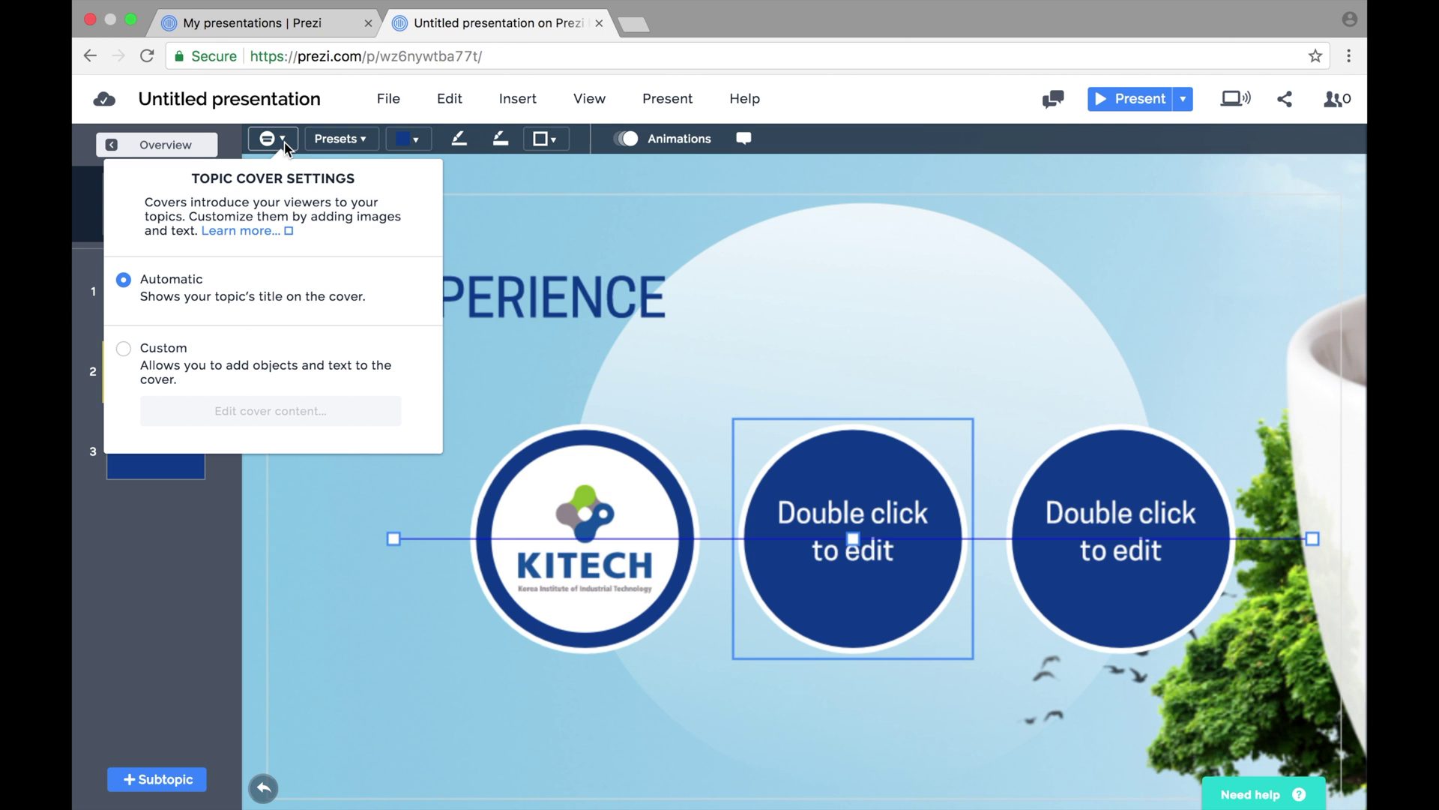
left_click(161, 351)
left_click(236, 416)
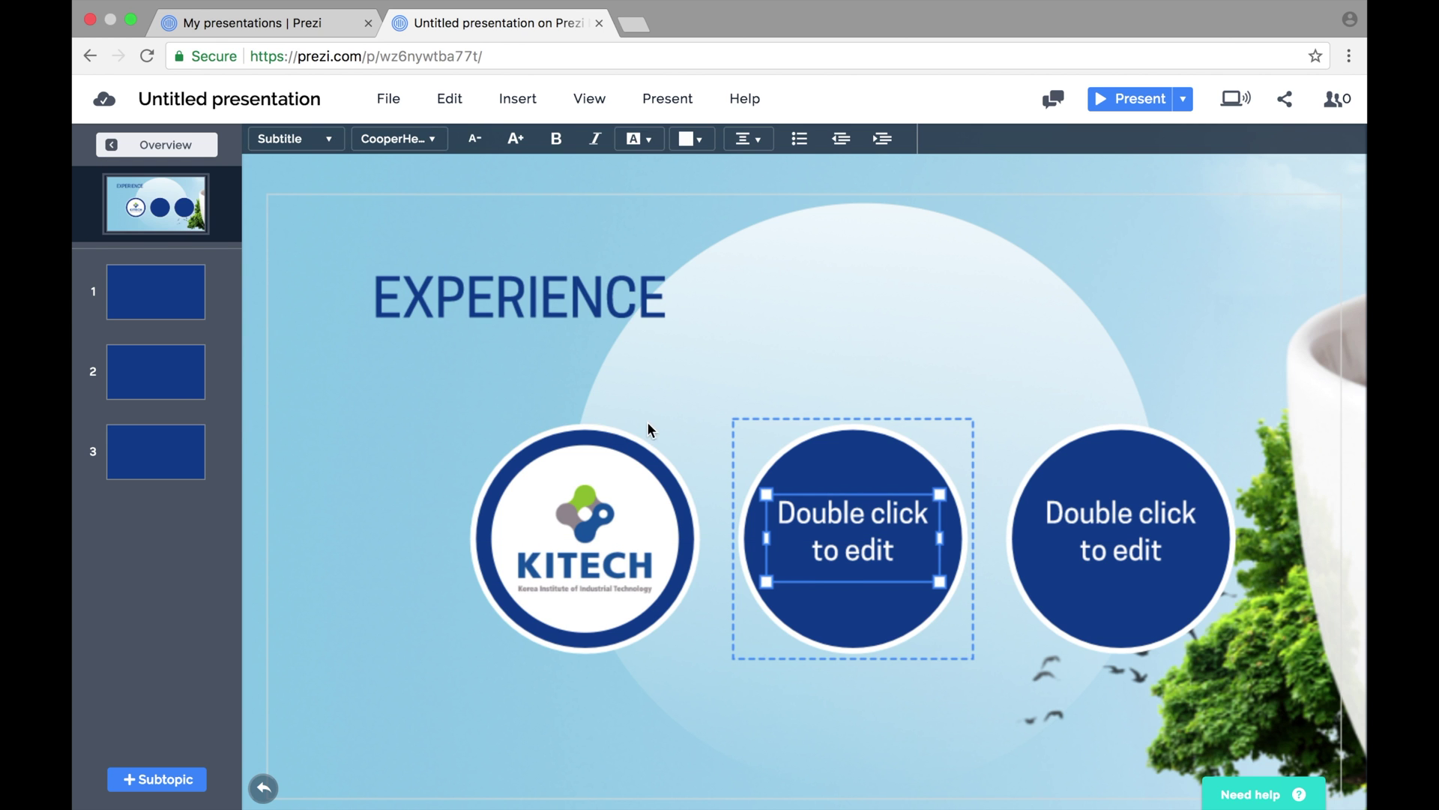
key("BackSpace")
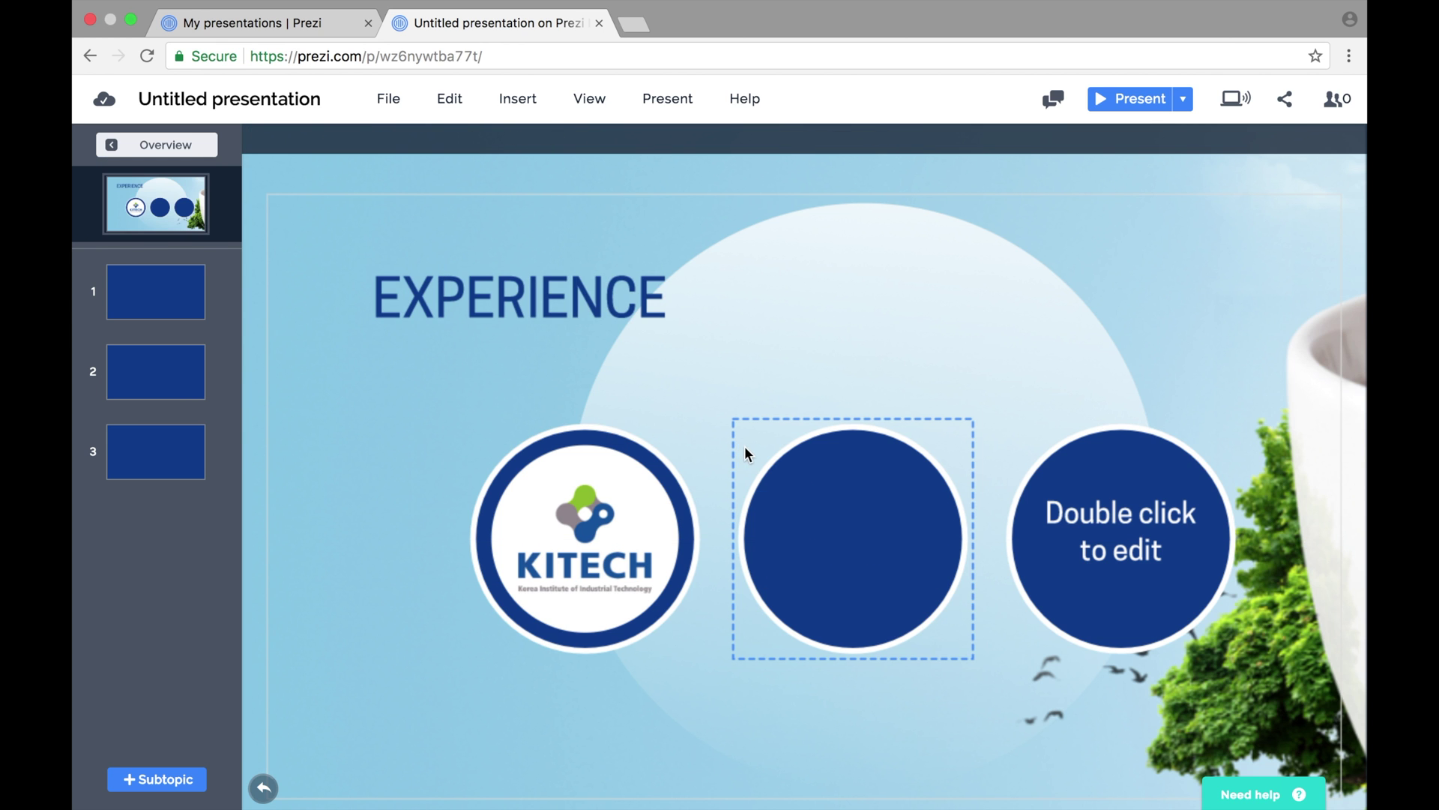
key("ctrl+v")
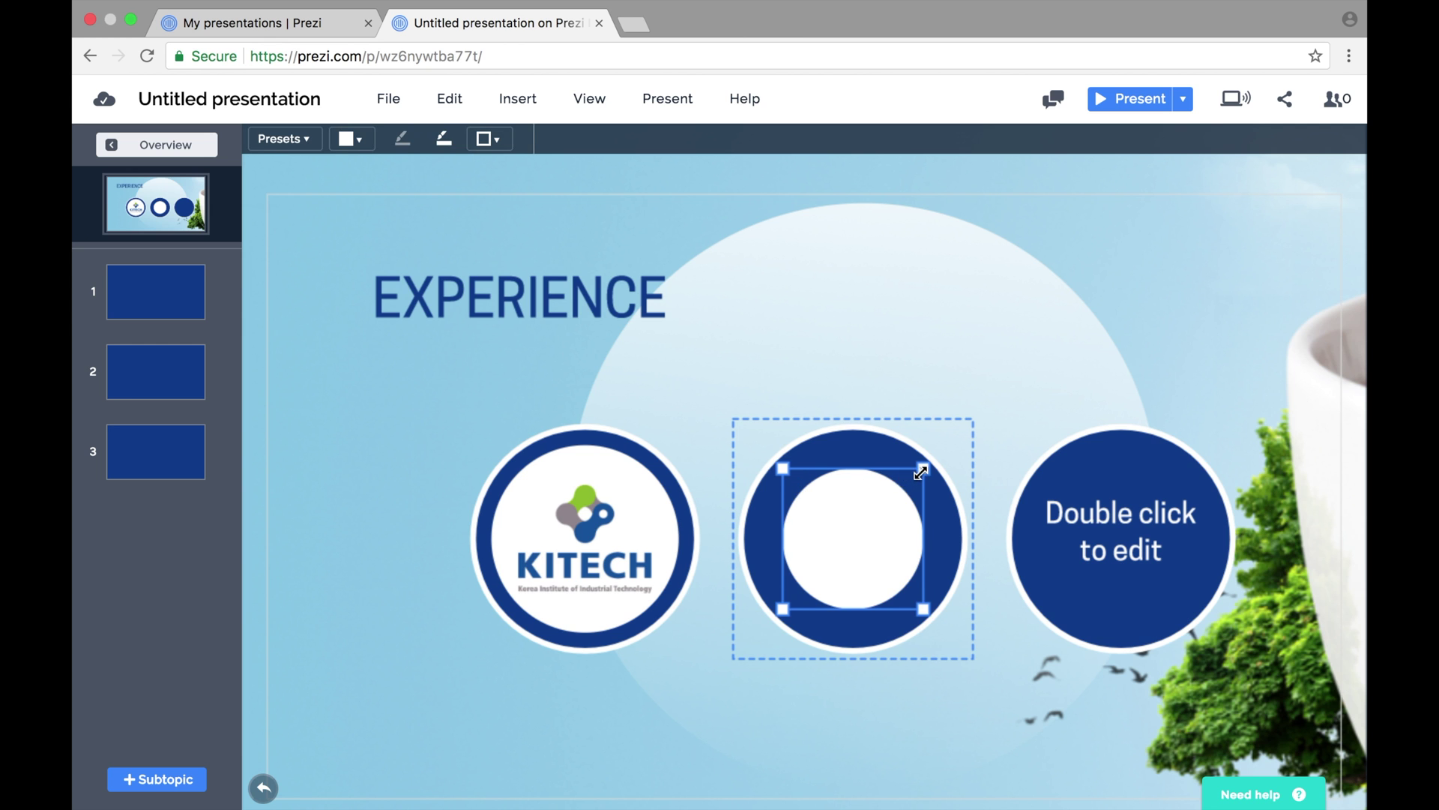
- Enlarge the pasted white circle and centre it within the middle circle's blue ring
left_click_drag(921, 471, 935, 455)
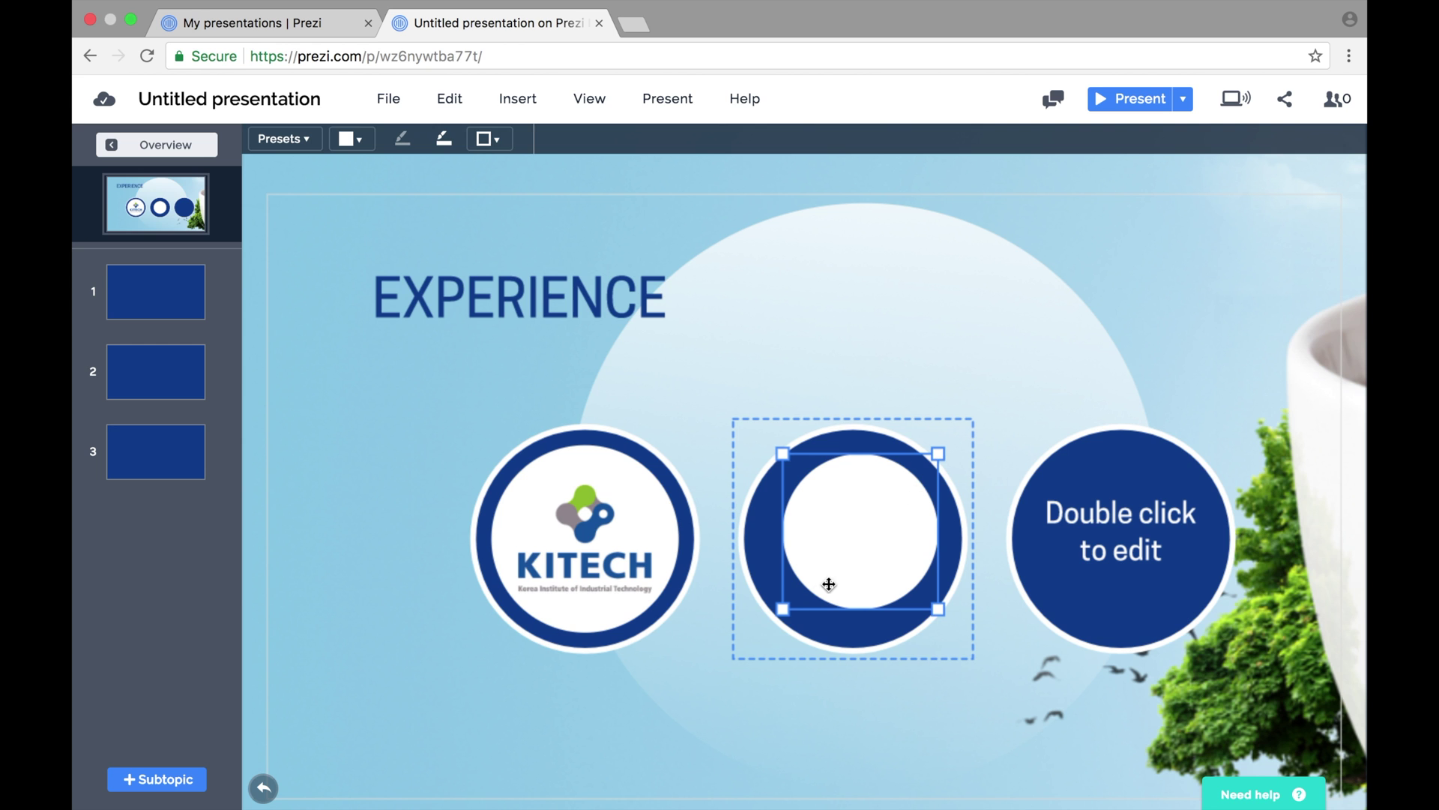
left_click_drag(783, 609, 760, 634)
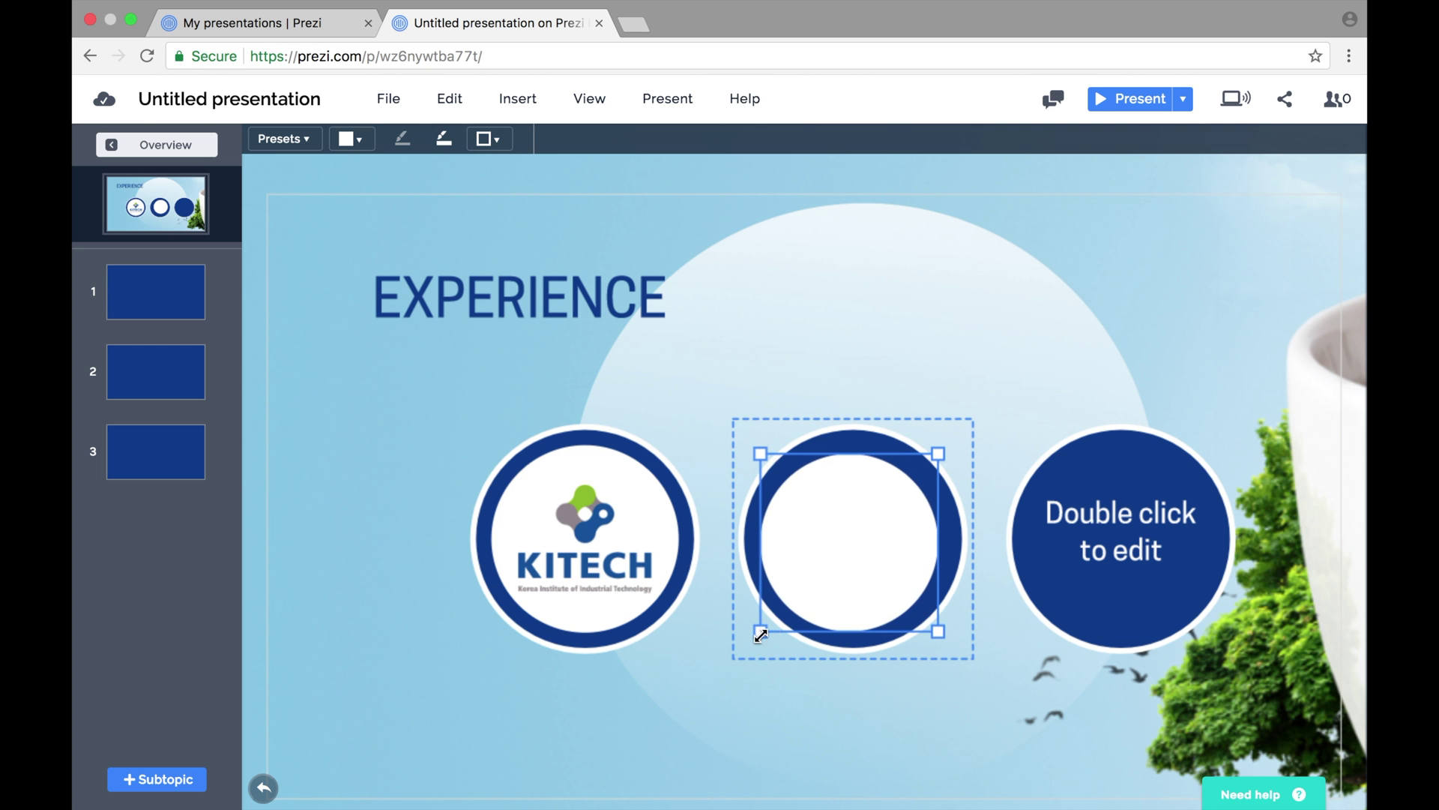
left_click_drag(852, 554, 853, 551)
left_click_drag(942, 452, 947, 449)
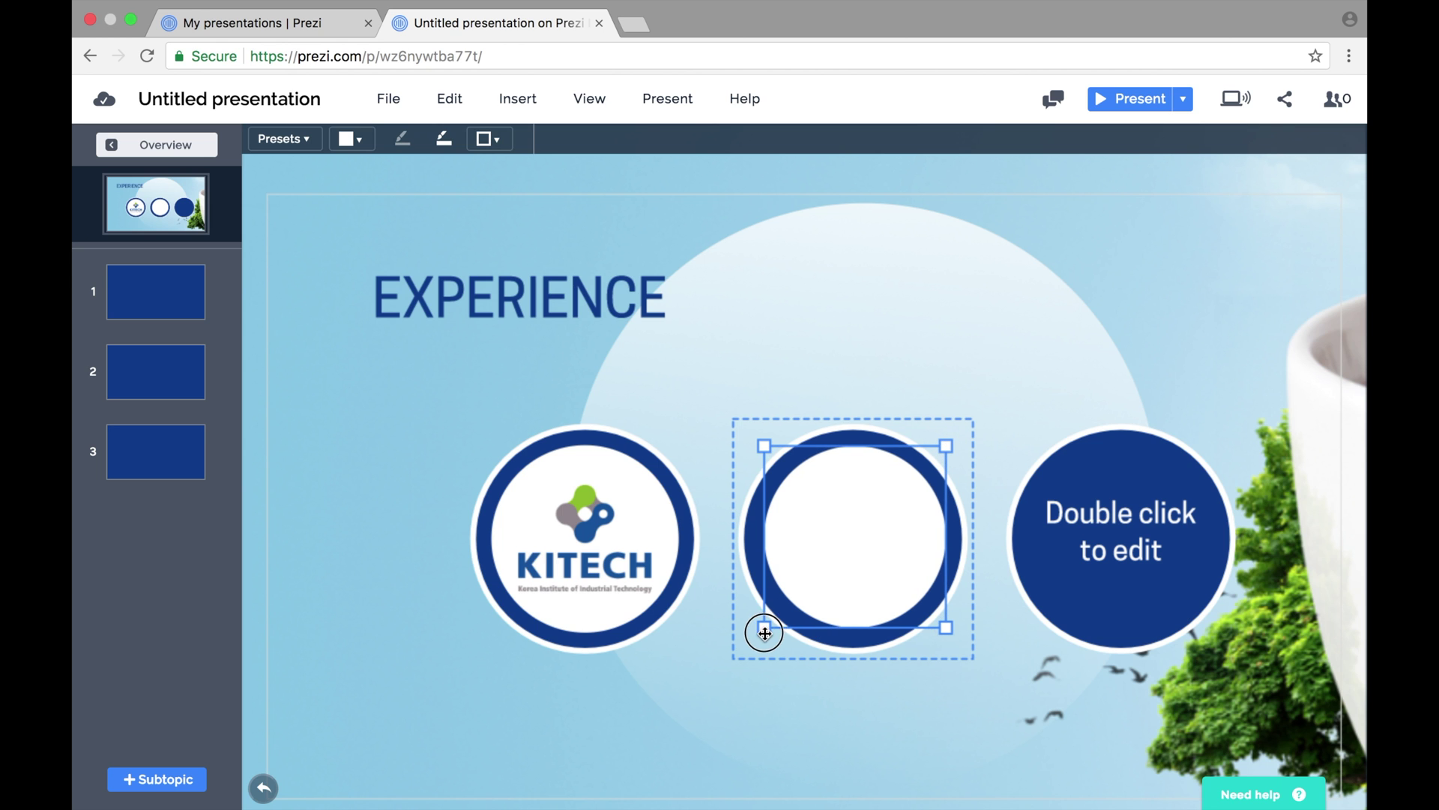
left_click_drag(764, 632, 761, 631)
left_click_drag(831, 578, 830, 580)
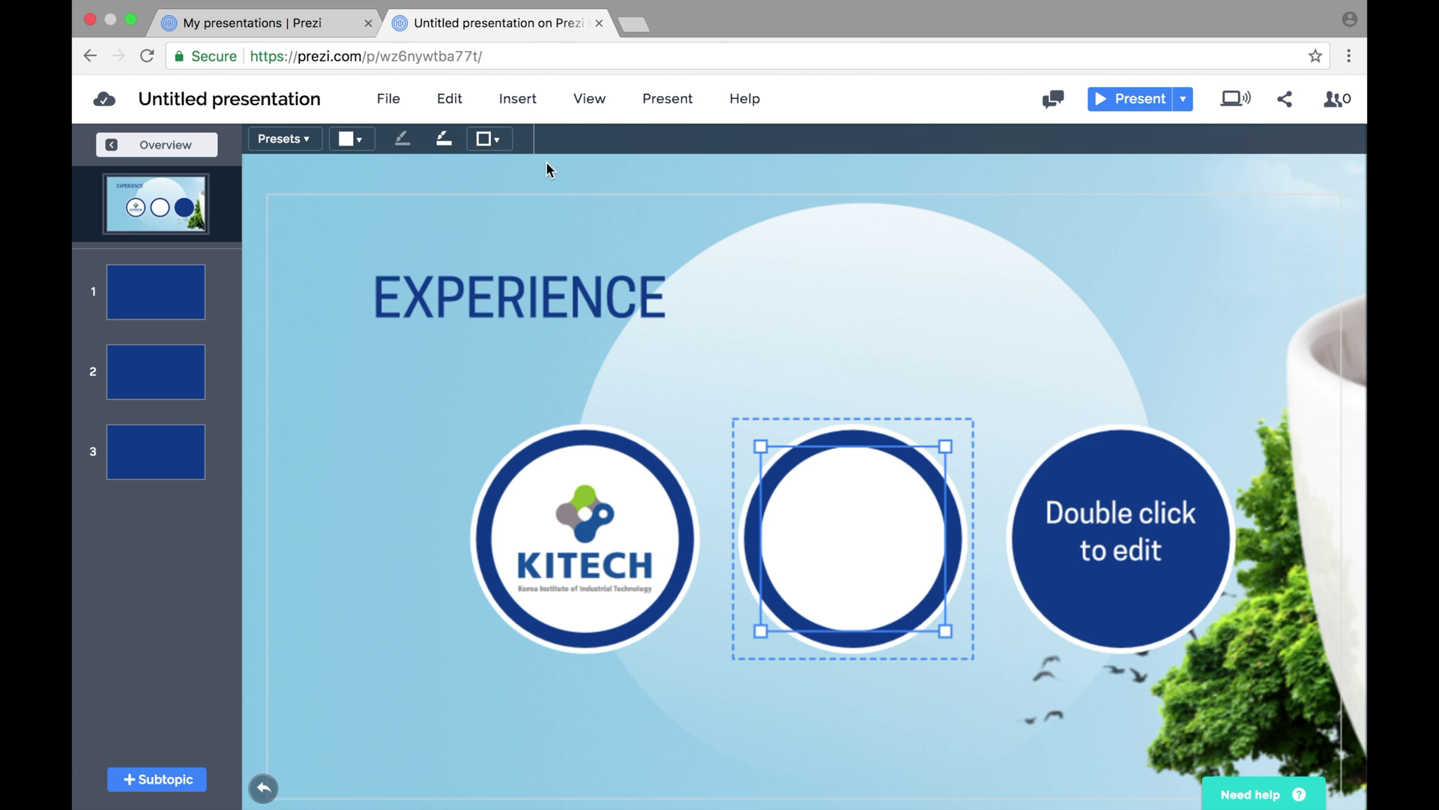
- Insert the Samsung_C_T.png logo into the middle circle's white disc
left_click(519, 99)
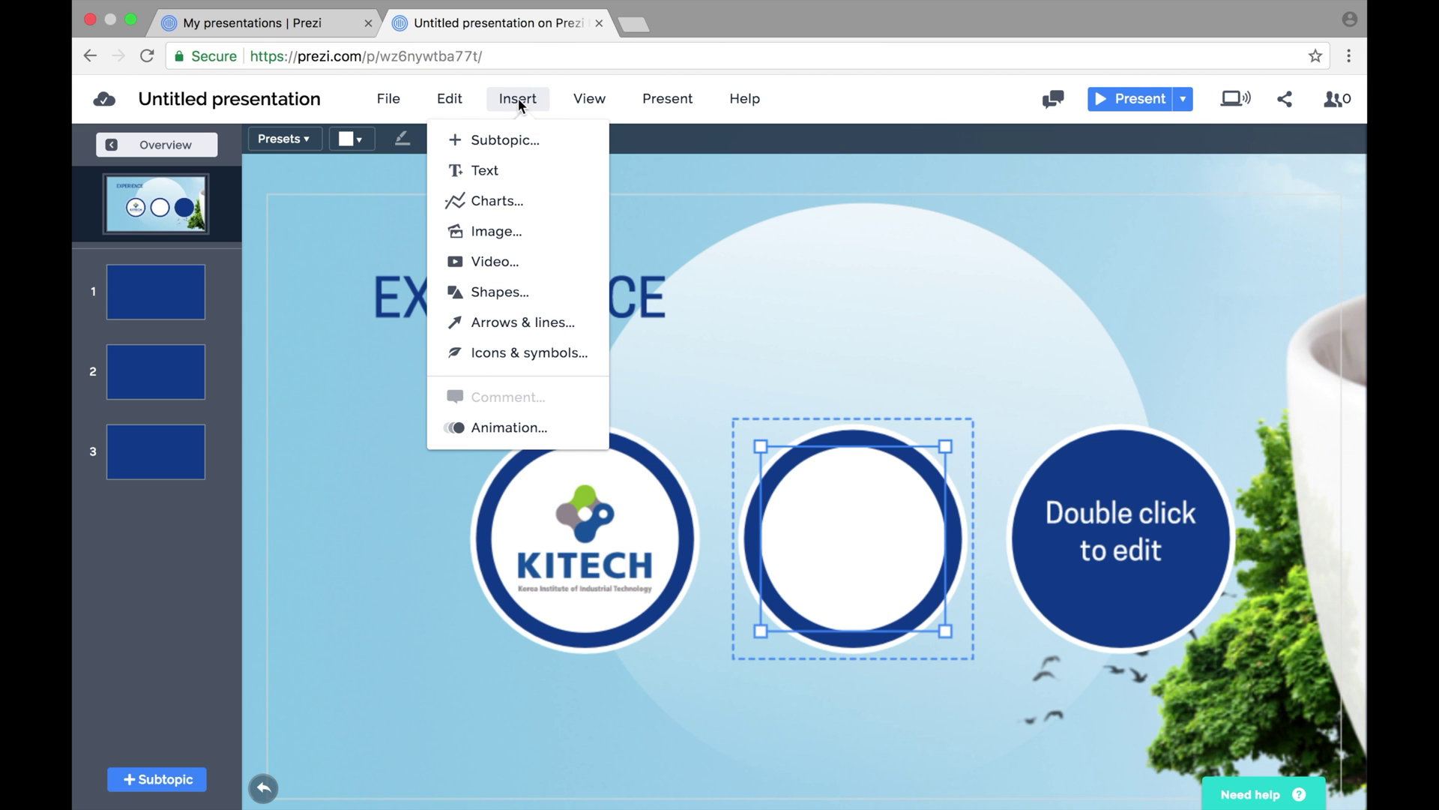
left_click(514, 239)
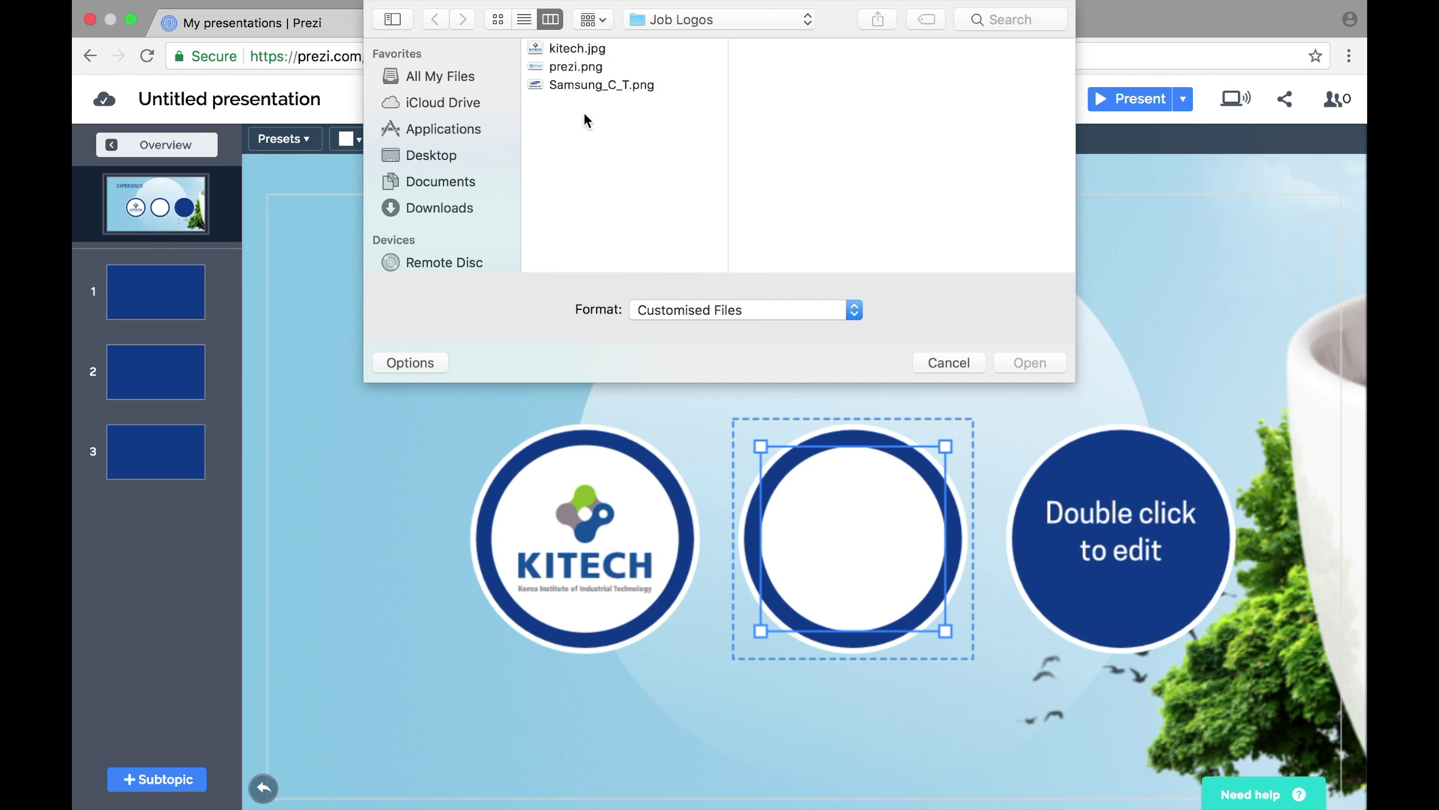
left_click(576, 86)
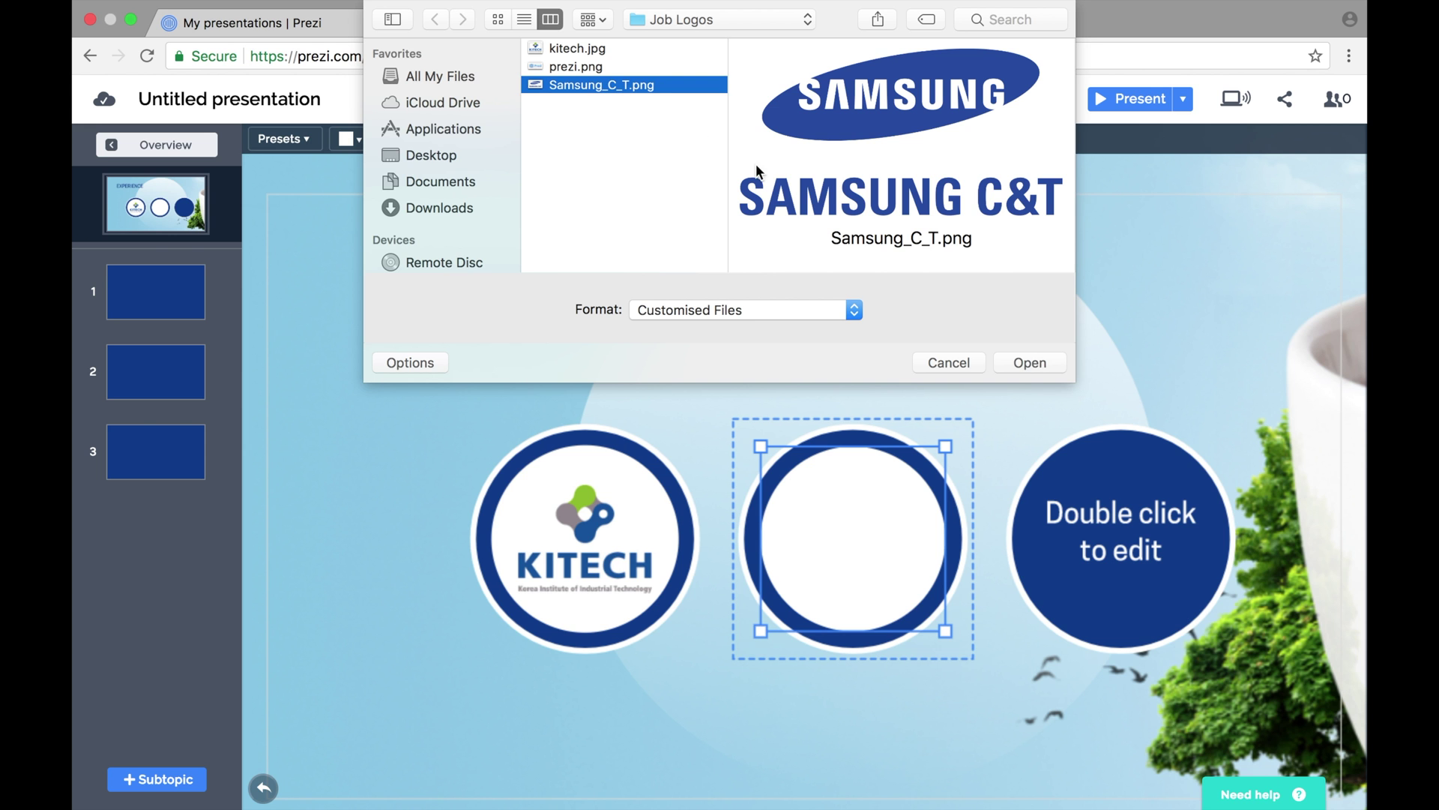
left_click(1019, 362)
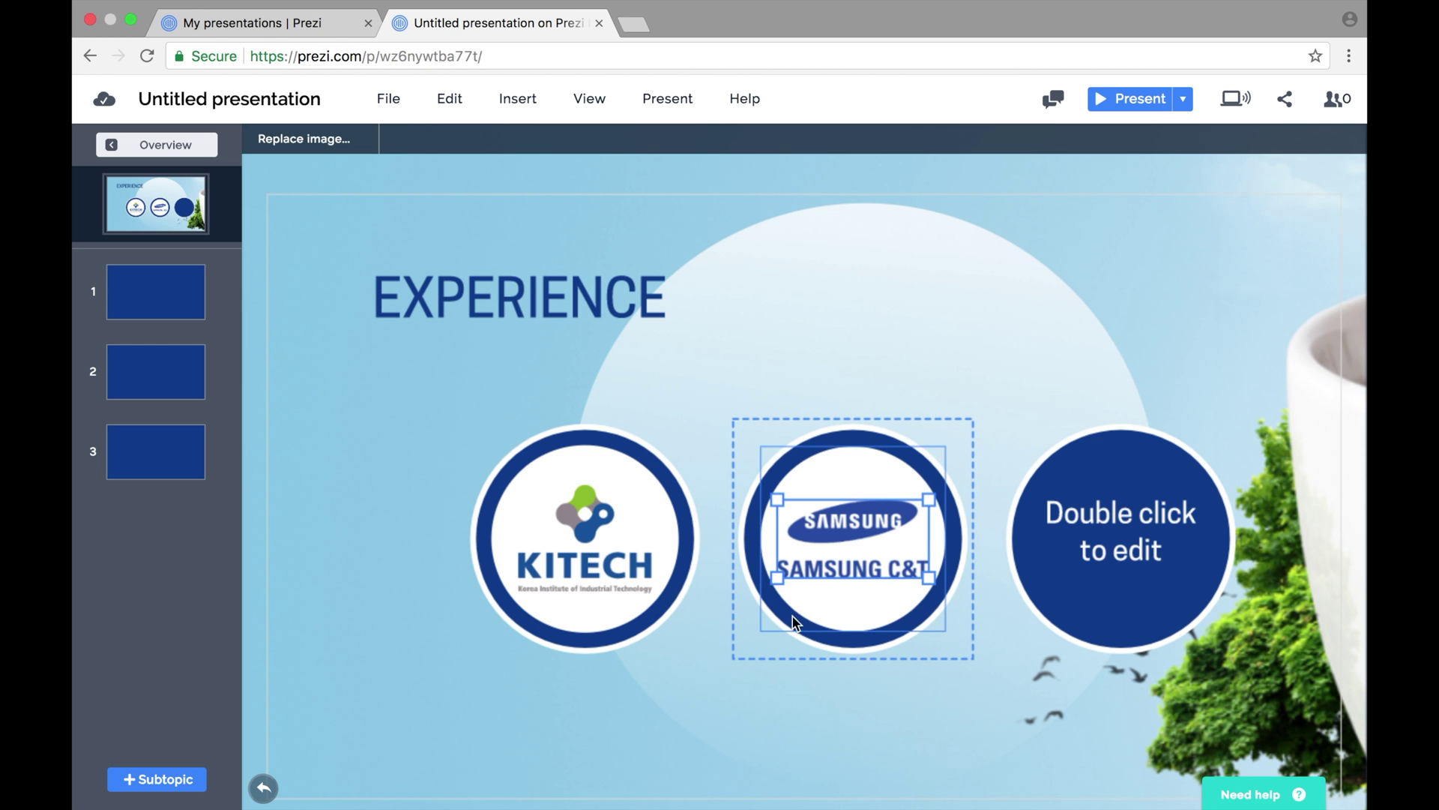
left_click(638, 706)
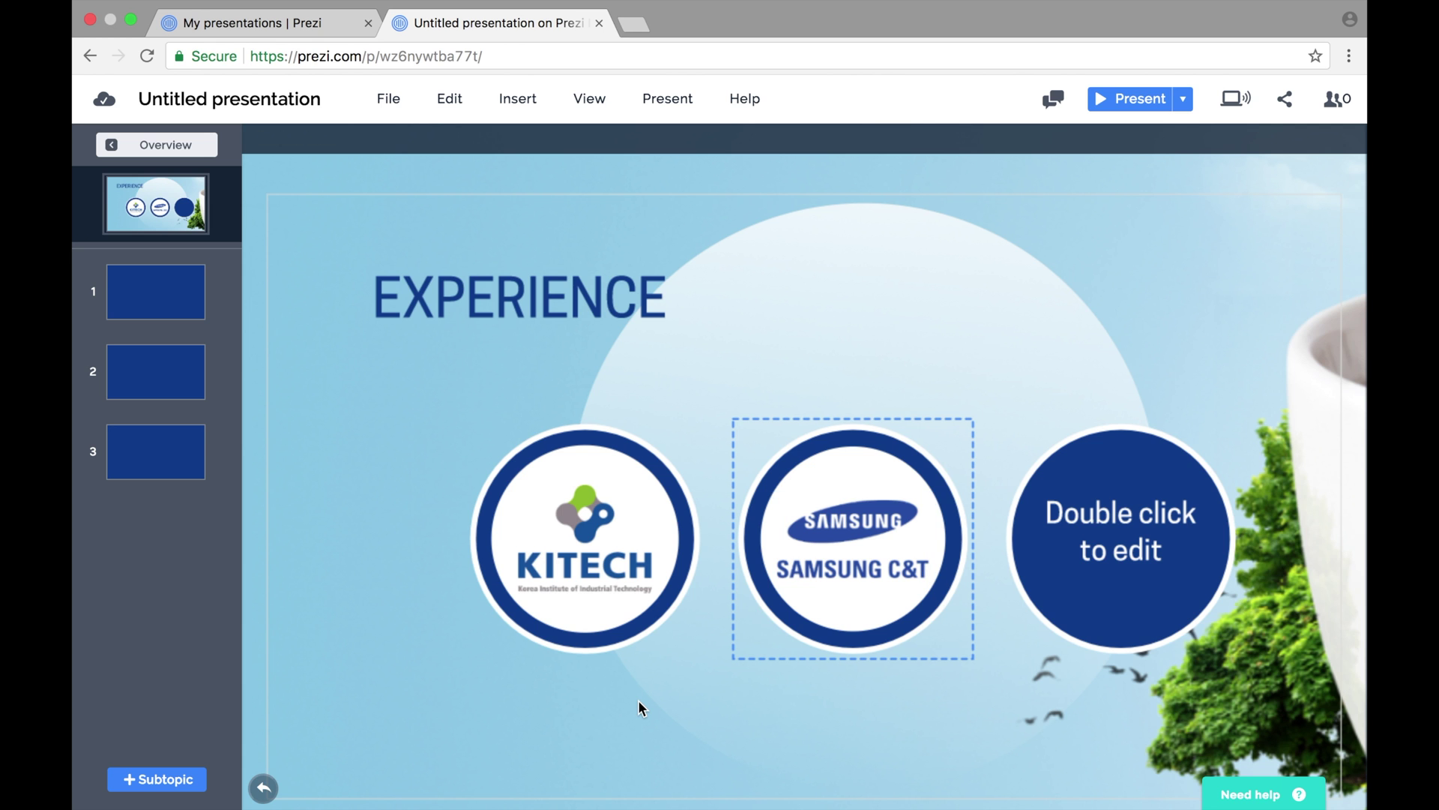
left_click(1109, 592)
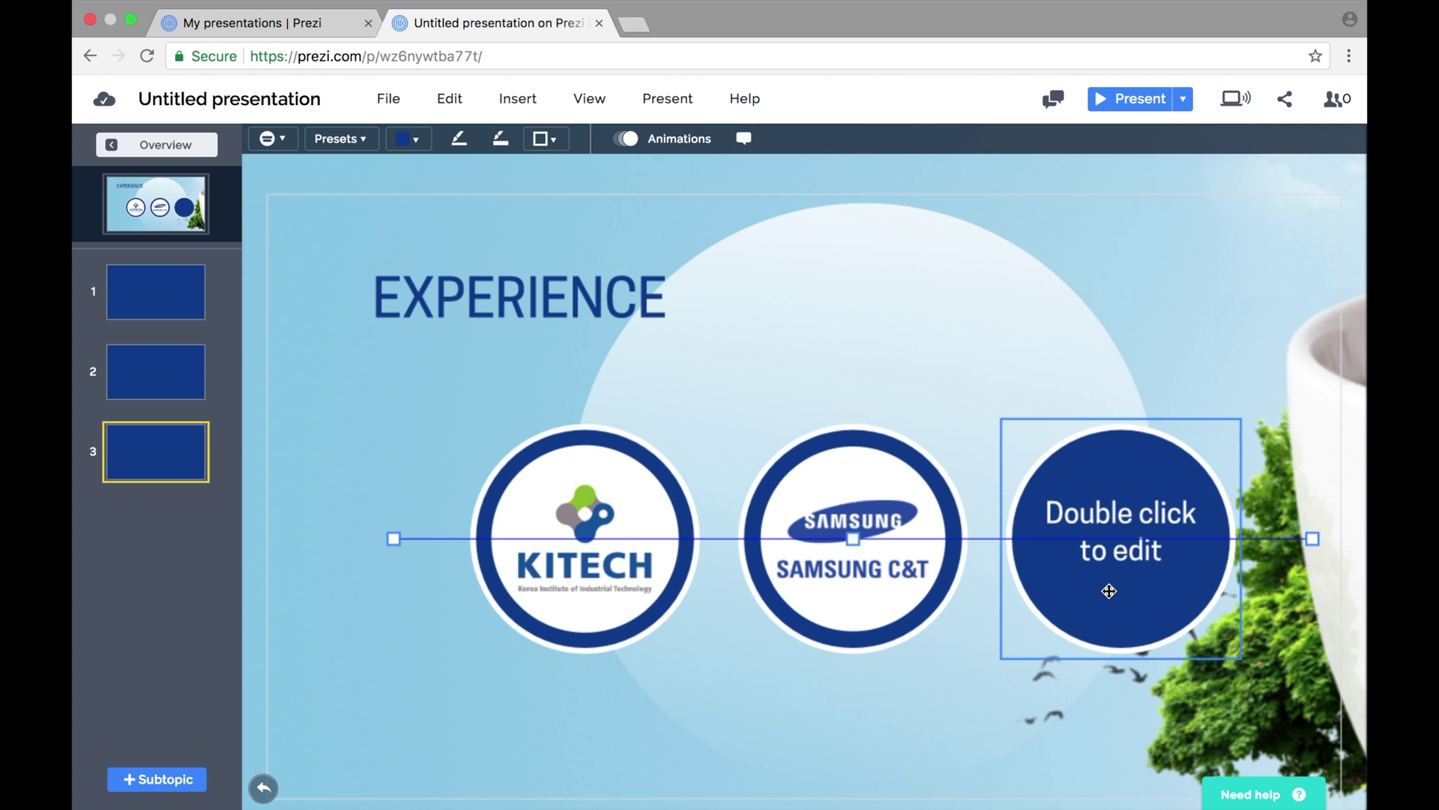
- Switch the third circle's cover to Custom, then enlarge and centre its white inner circle
left_click(270, 139)
left_click(124, 349)
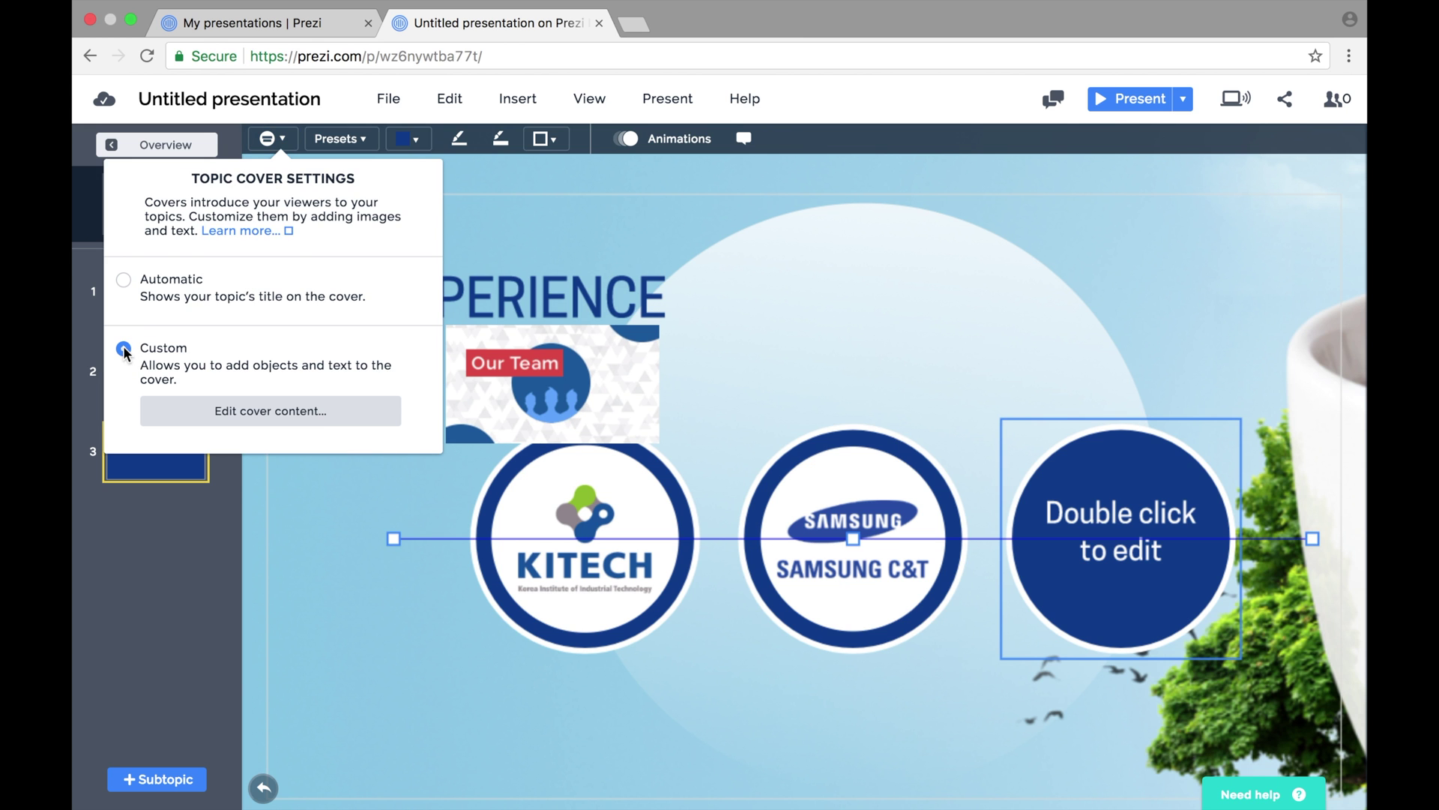
left_click(315, 411)
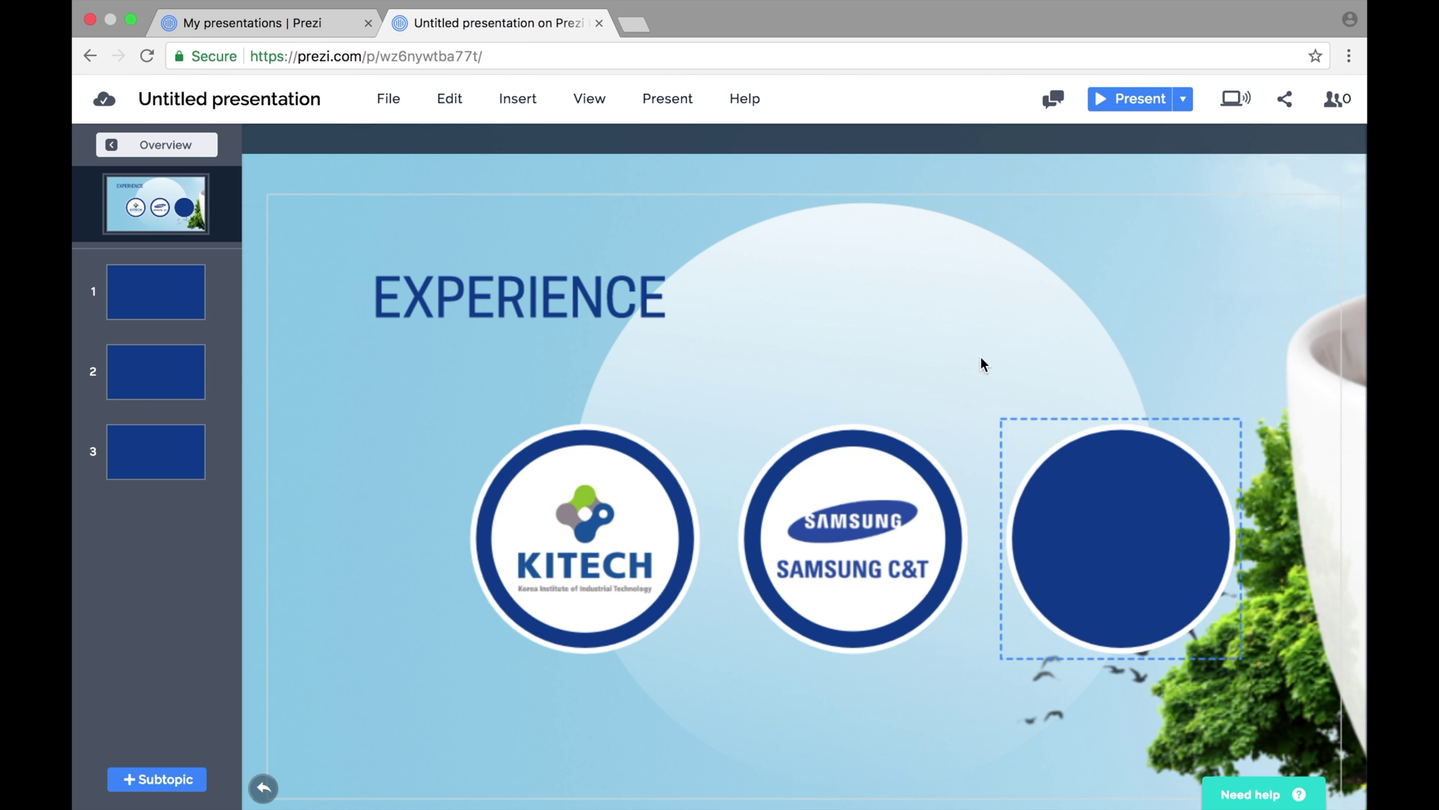
left_click(1035, 409)
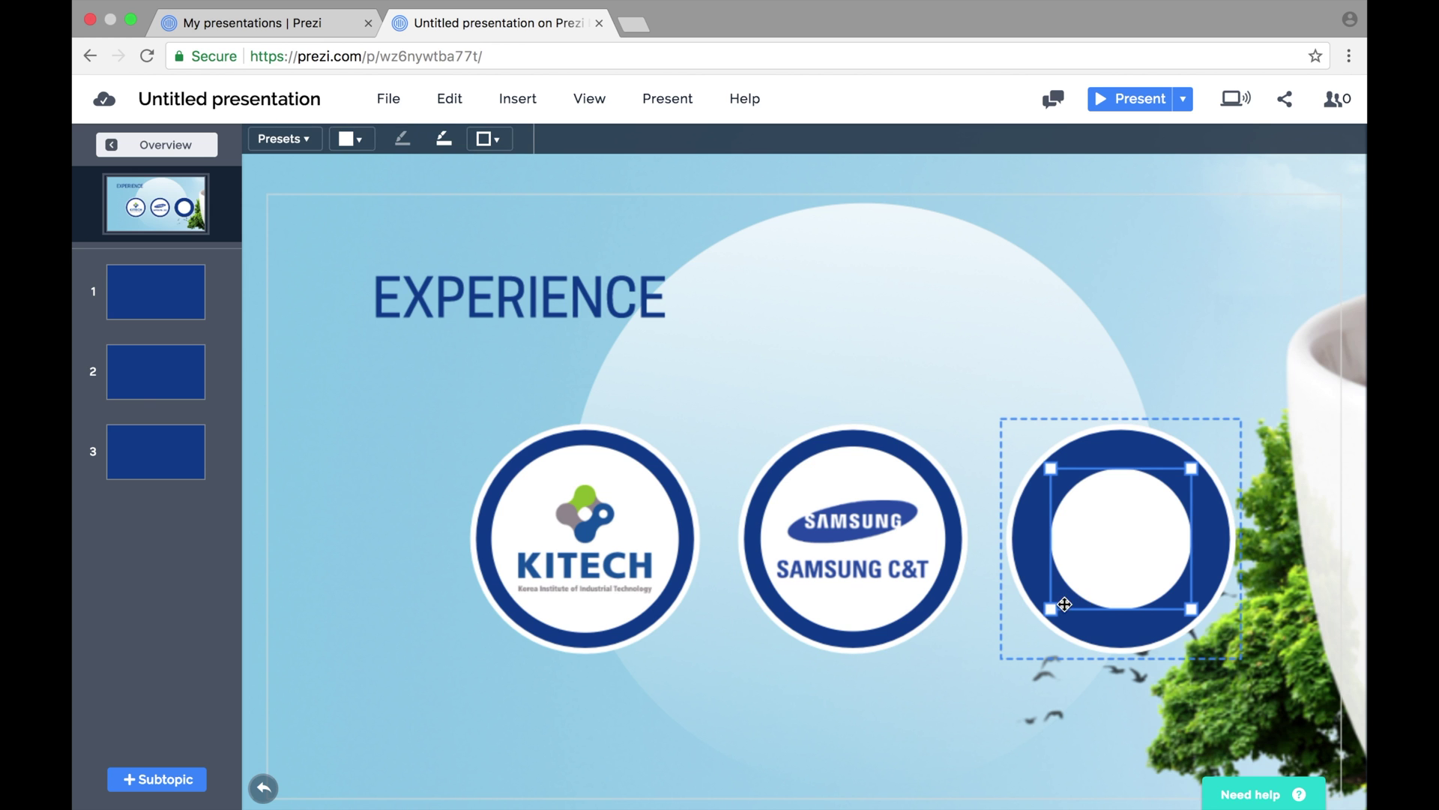
left_click_drag(1052, 610, 1033, 626)
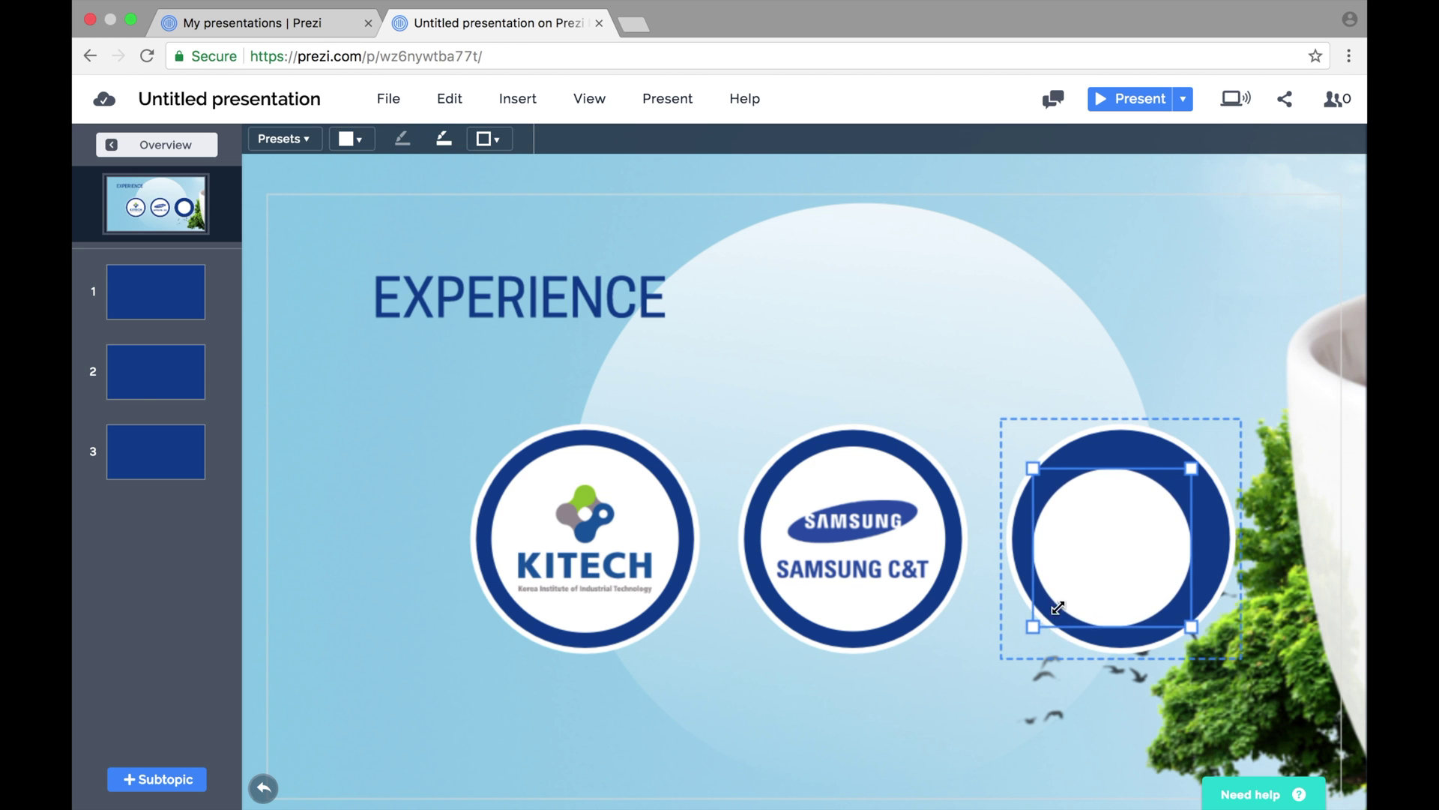
left_click_drag(1191, 468, 1215, 442)
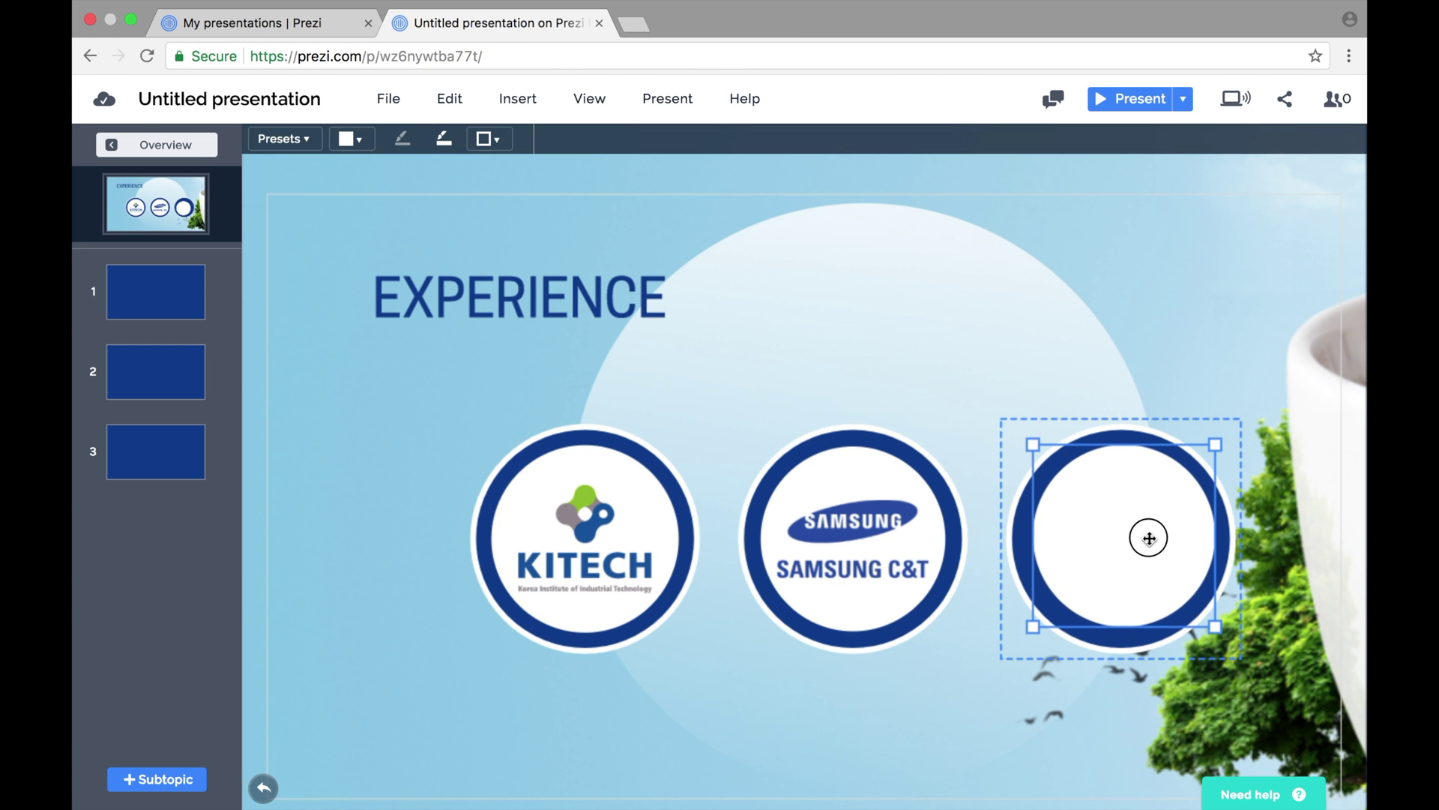
left_click_drag(1147, 537, 1146, 542)
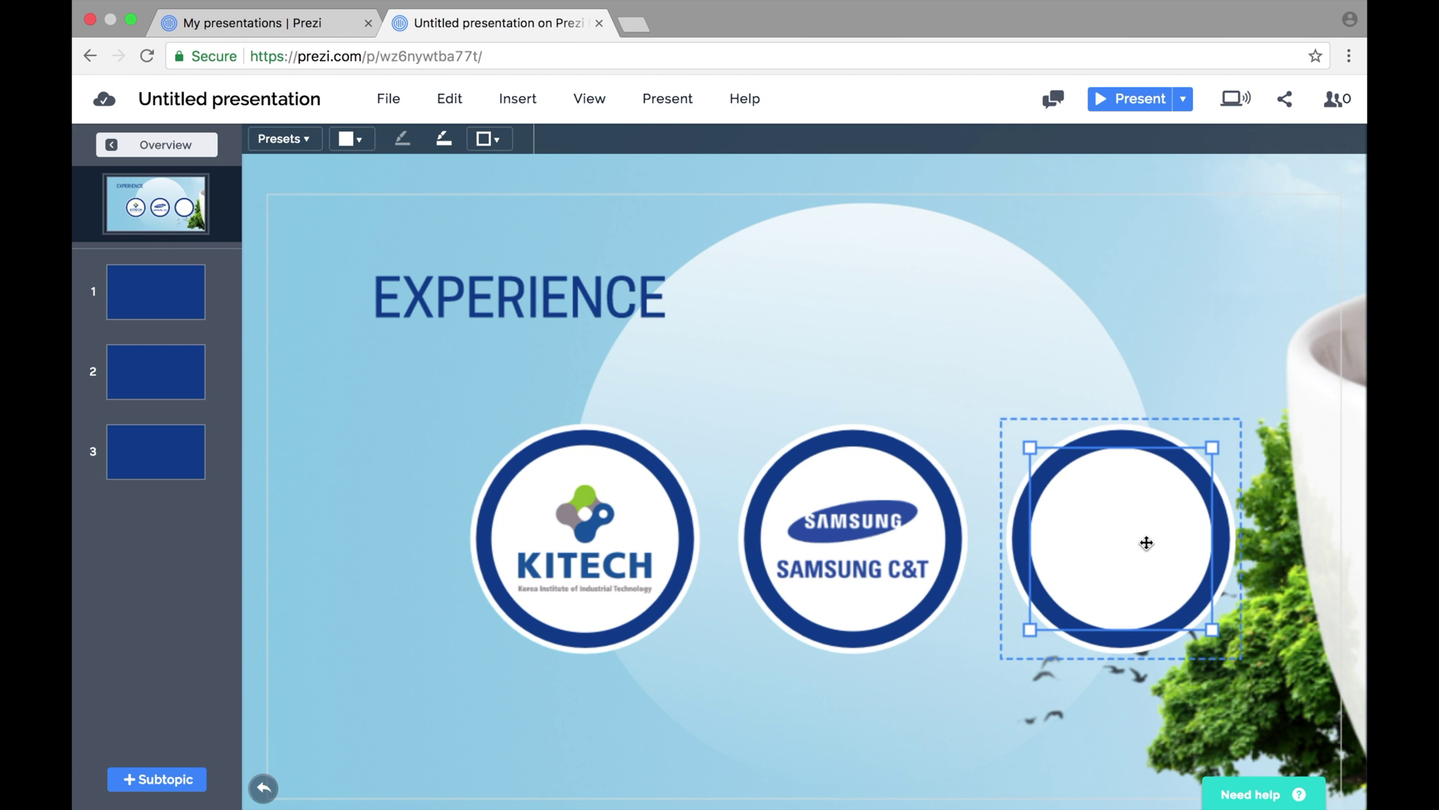
left_click(519, 101)
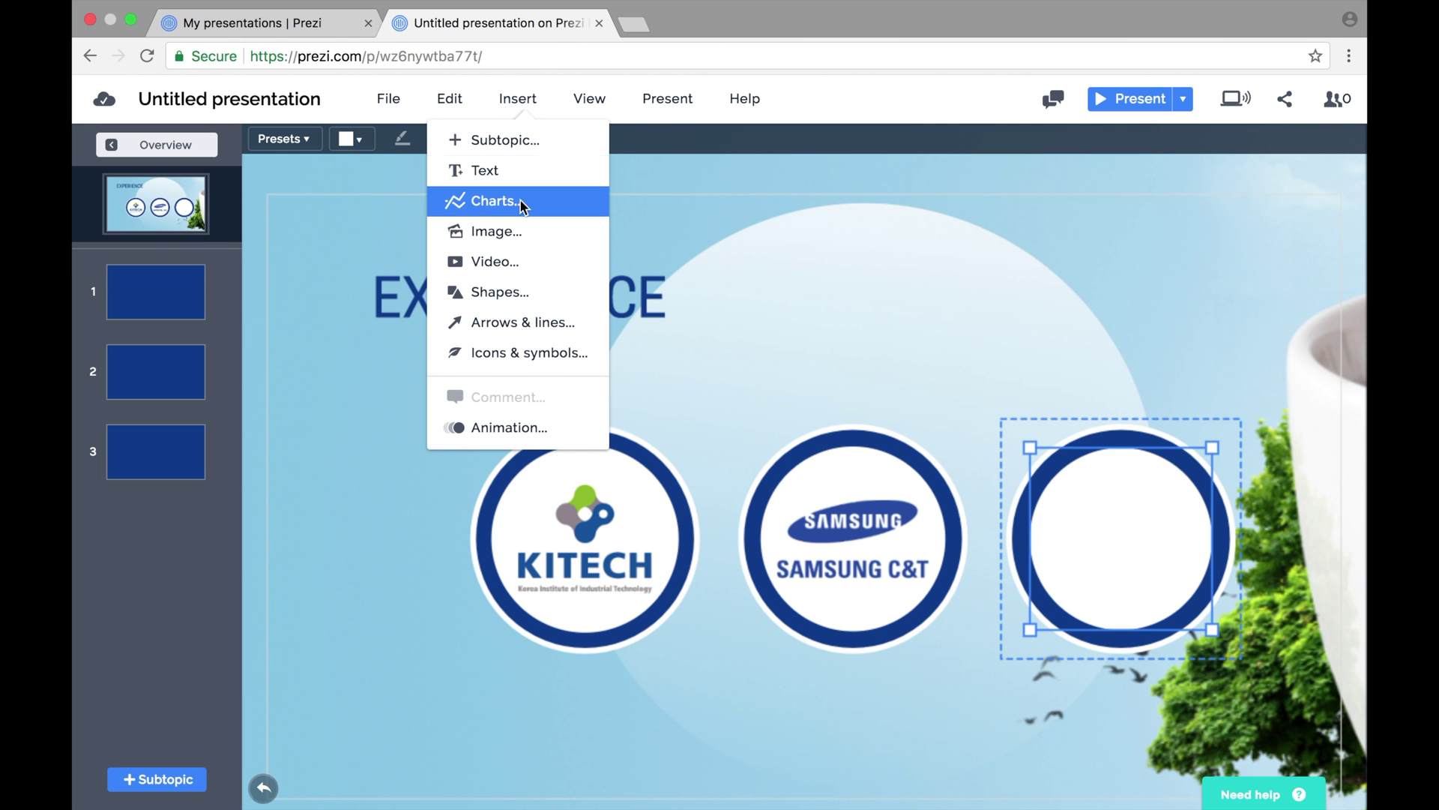
- Insert prezi.png from Job Logos and centre it in the third Experience circle
left_click(514, 236)
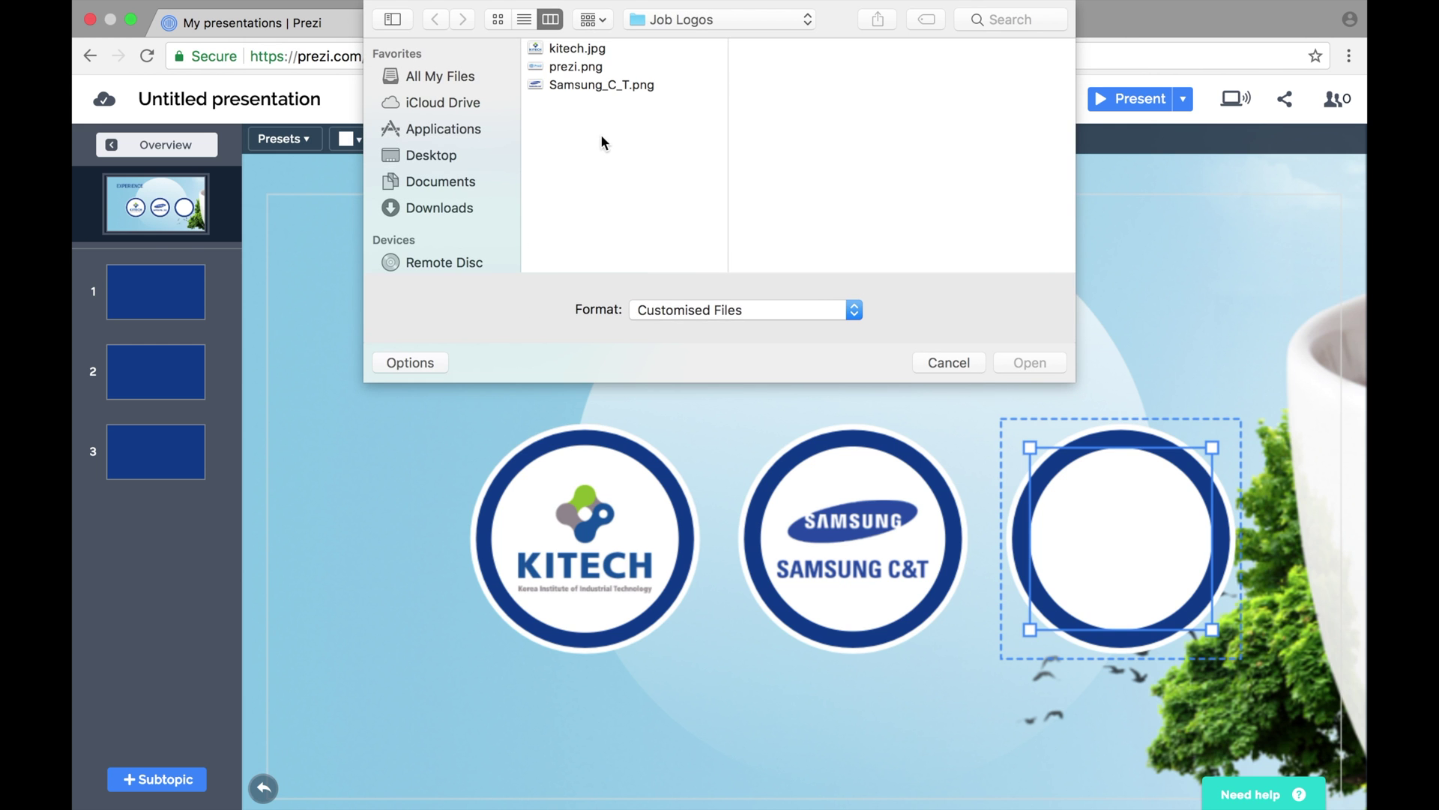
left_click(576, 68)
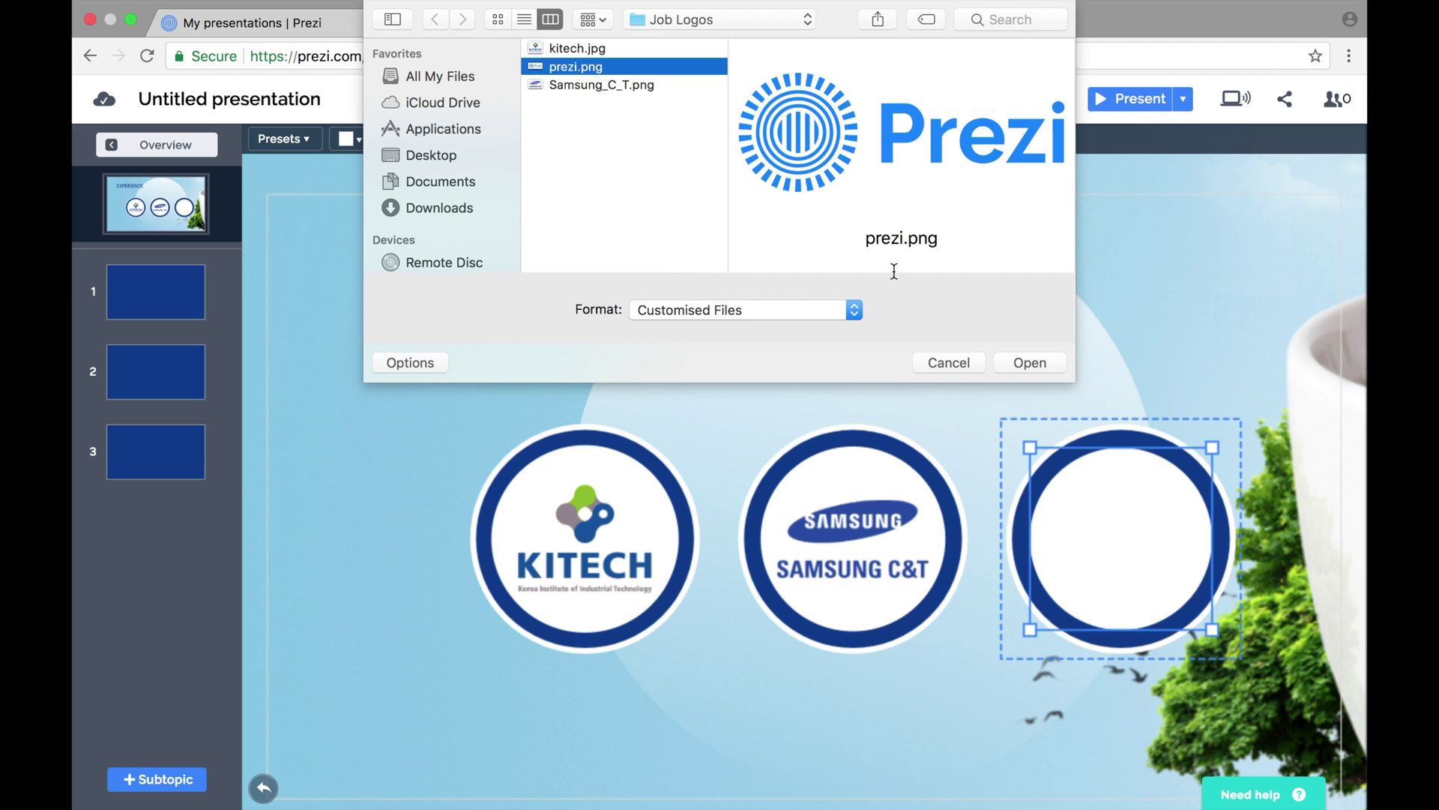
left_click(1026, 362)
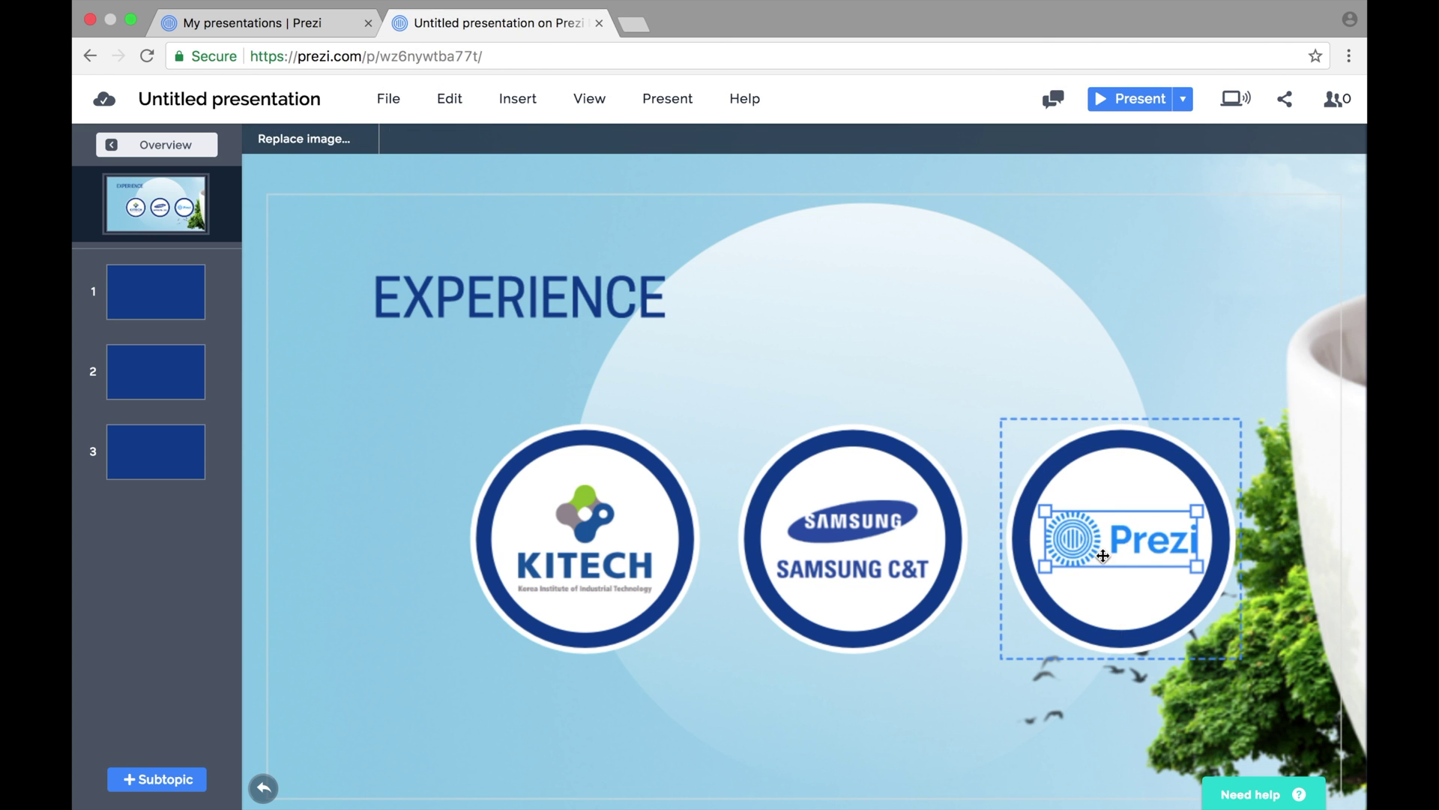
left_click(818, 710)
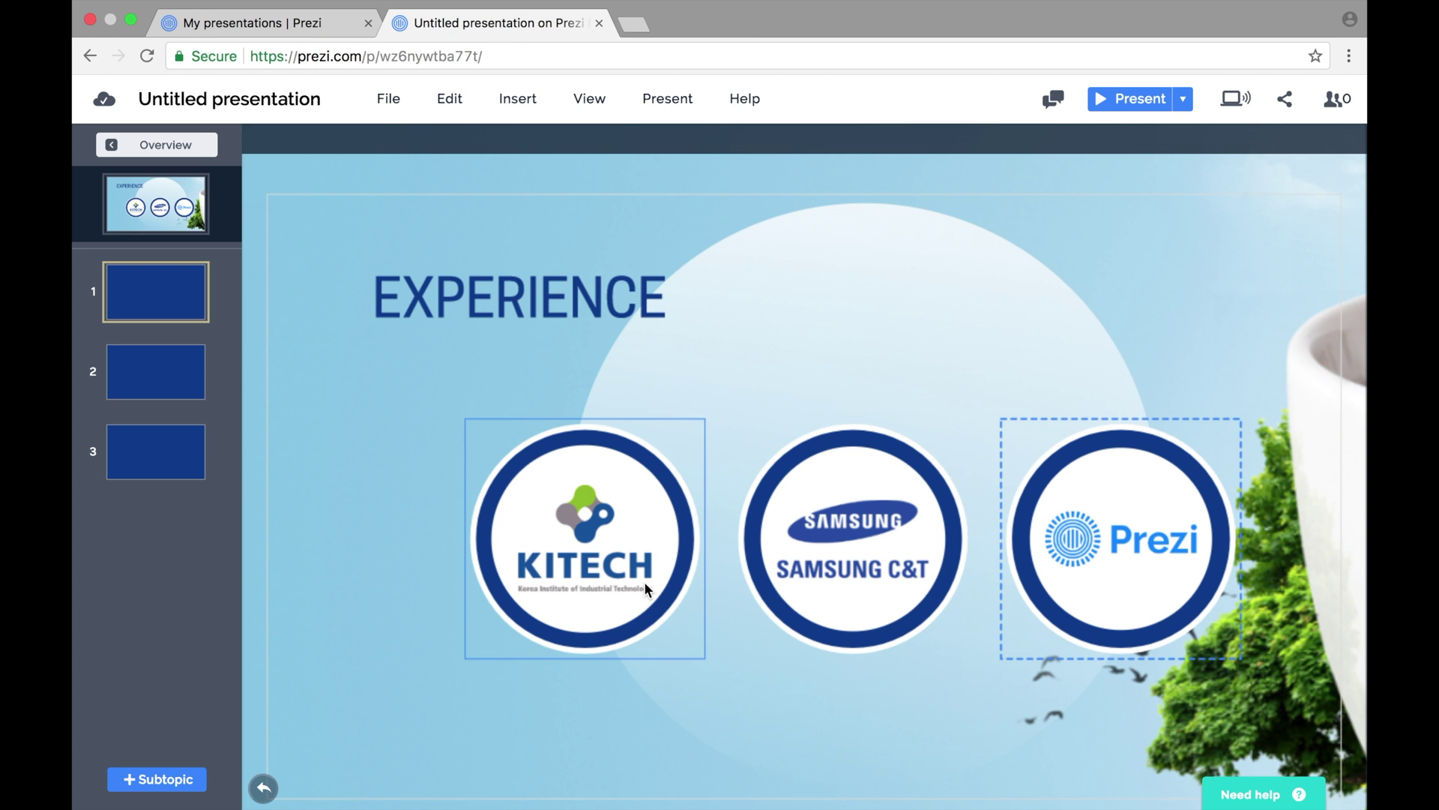
left_click(777, 692)
left_click(1041, 578)
left_click(862, 667)
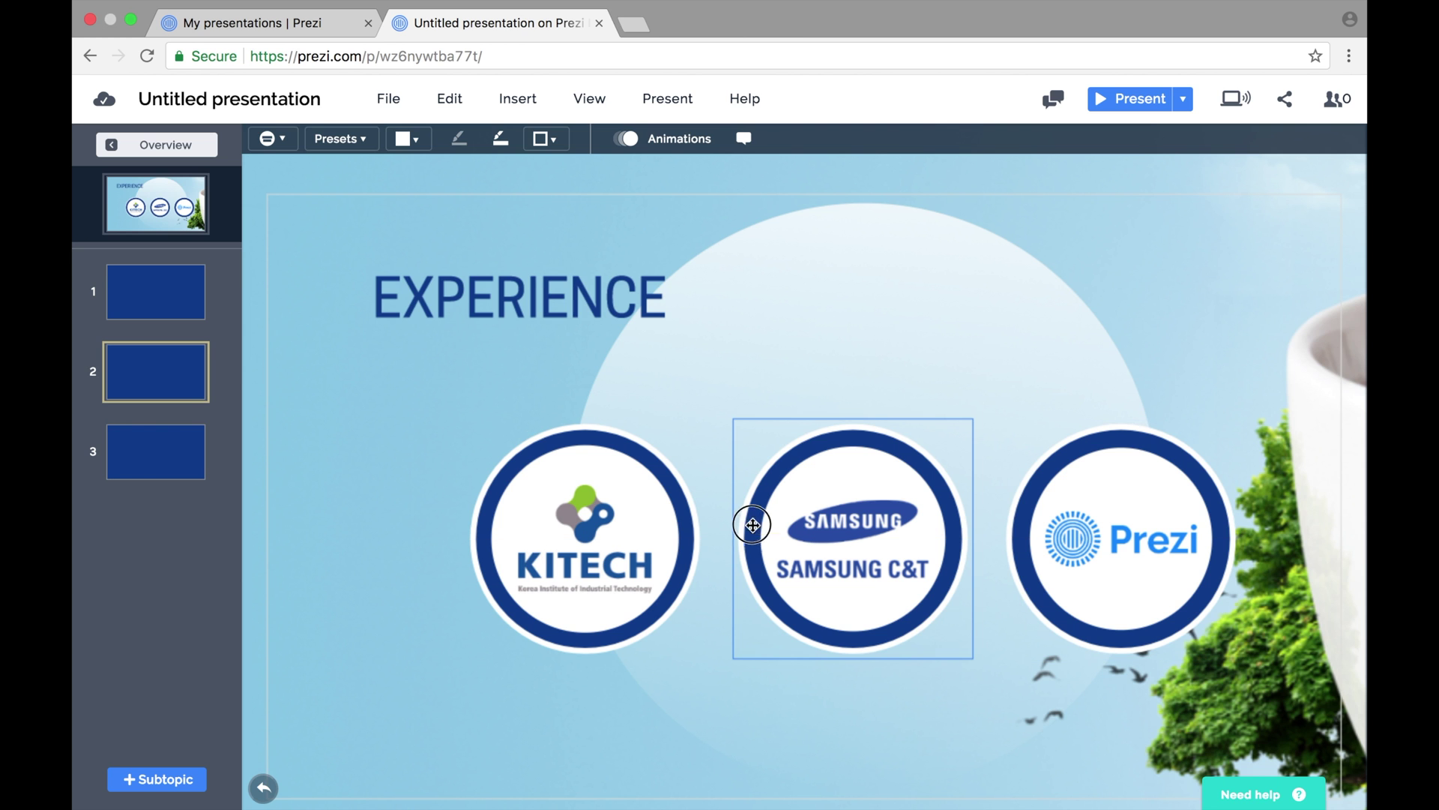
- Shift the circle row left and make the connecting line fully opaque white
left_click_drag(745, 517, 710, 518)
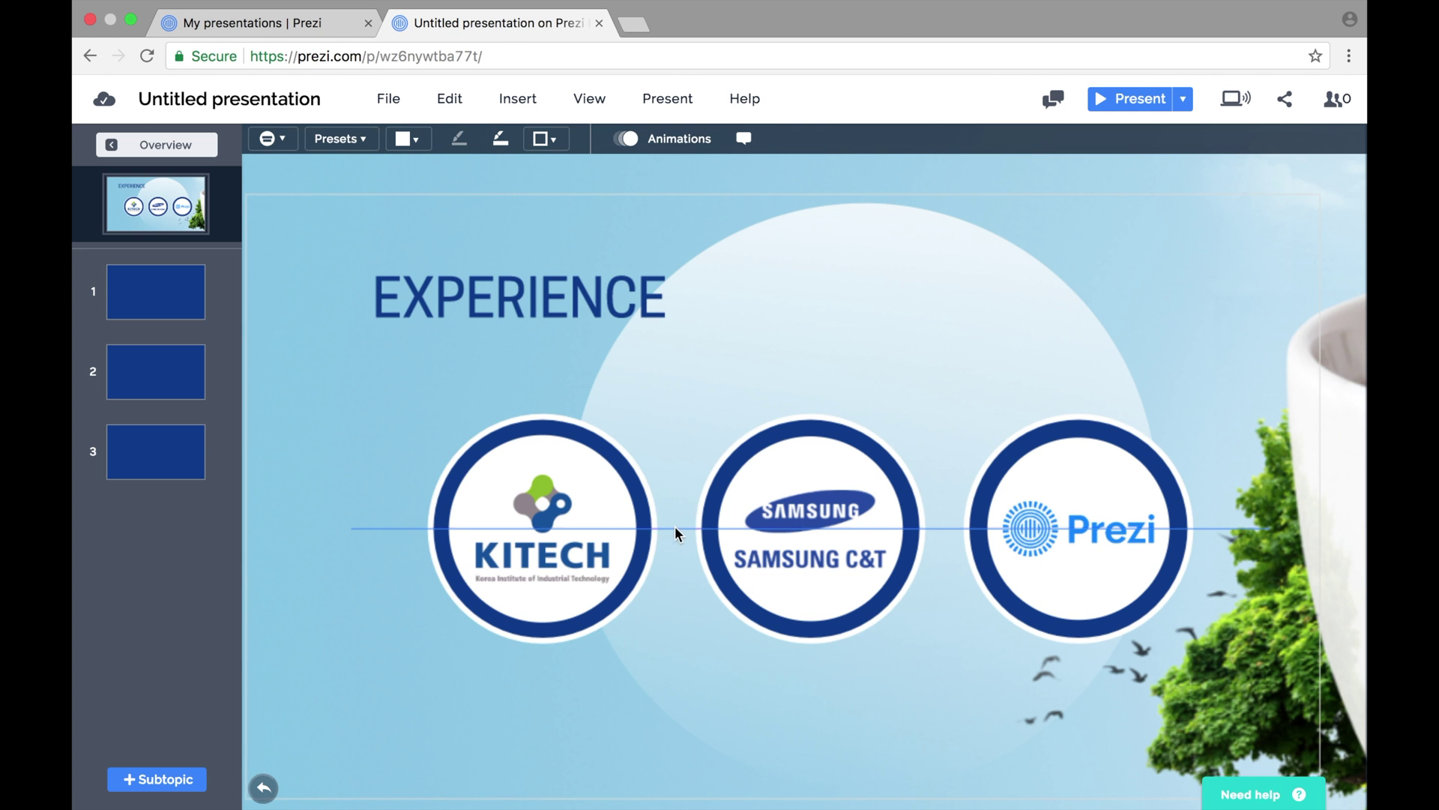
left_click(676, 529)
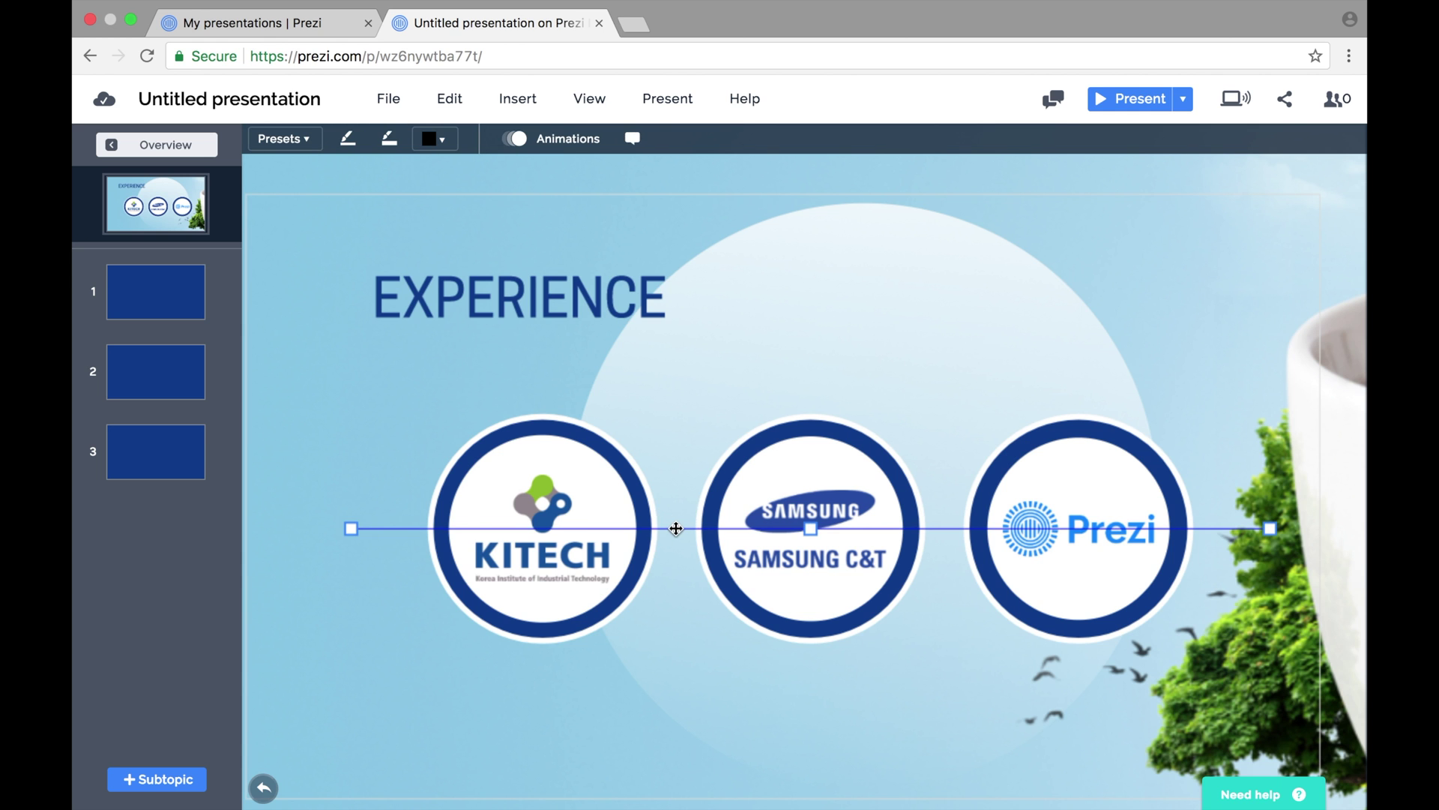
left_click(440, 138)
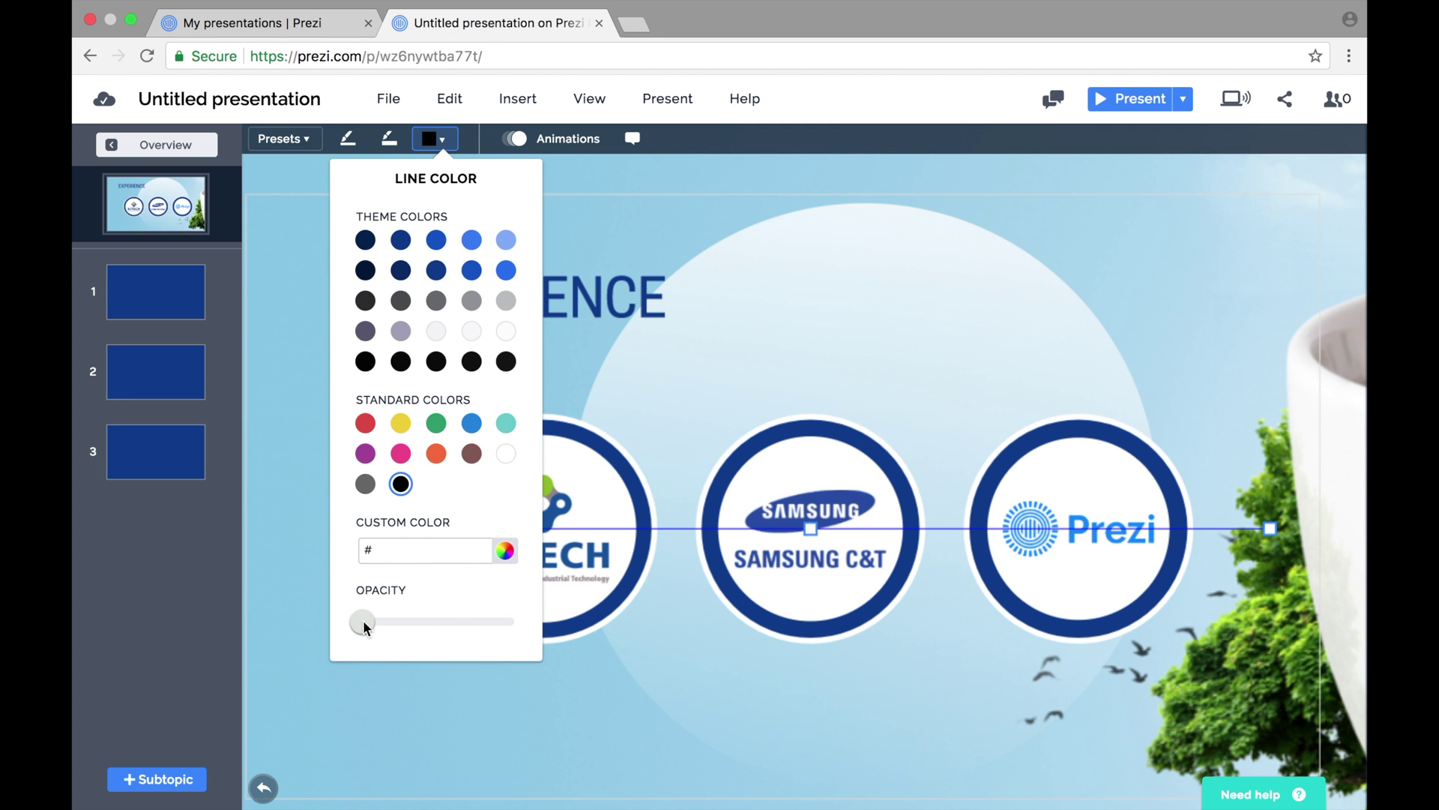
left_click_drag(362, 622, 510, 625)
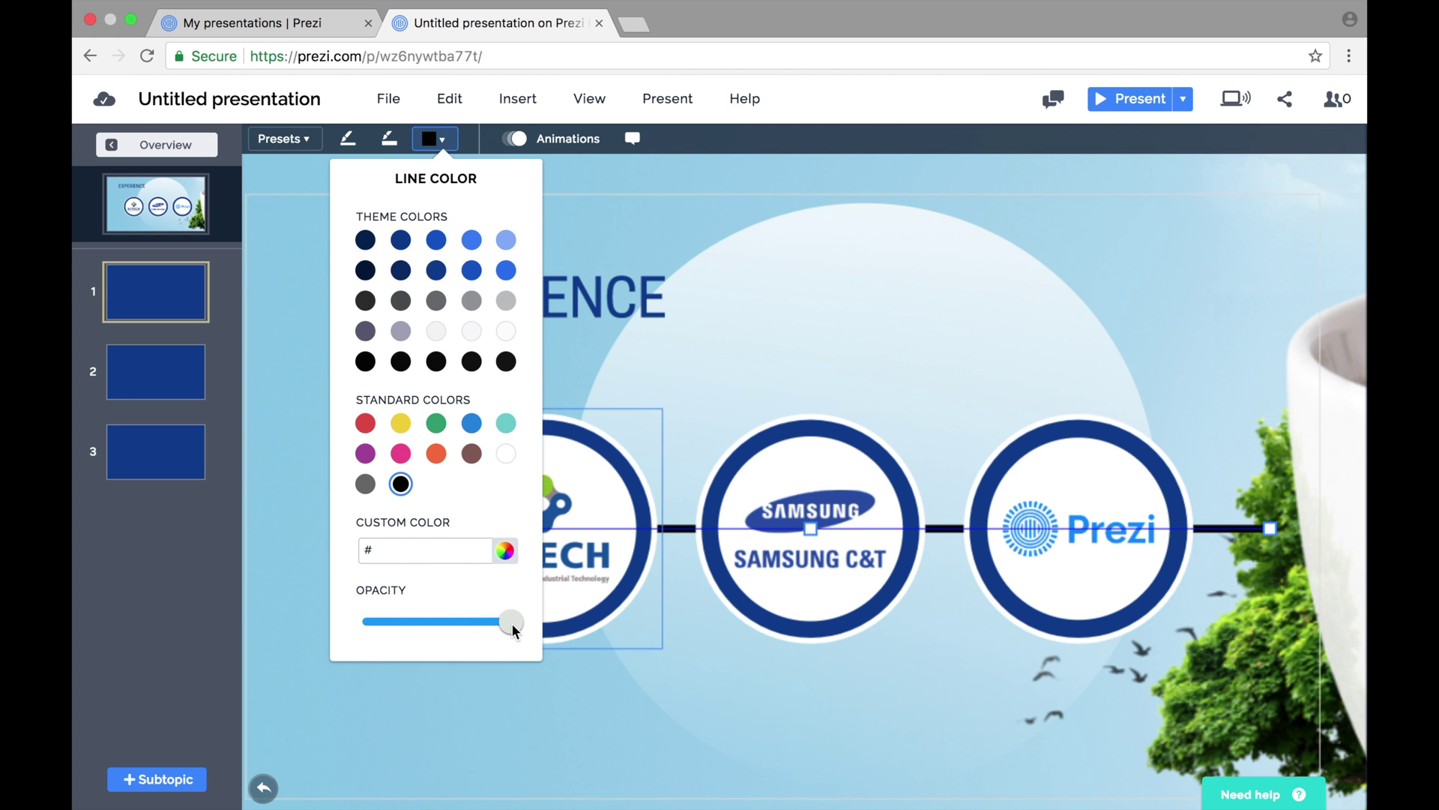
left_click(505, 454)
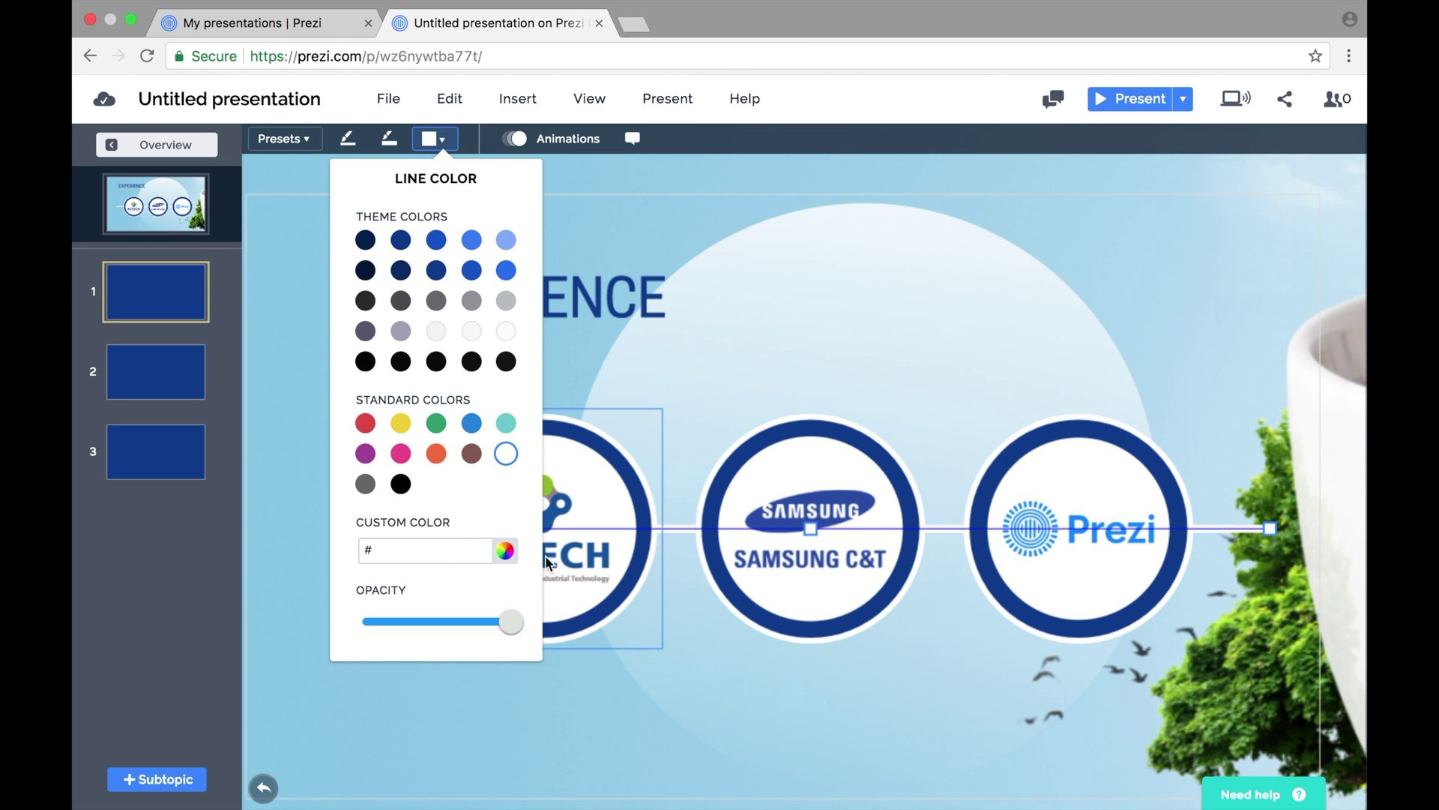
left_click(587, 700)
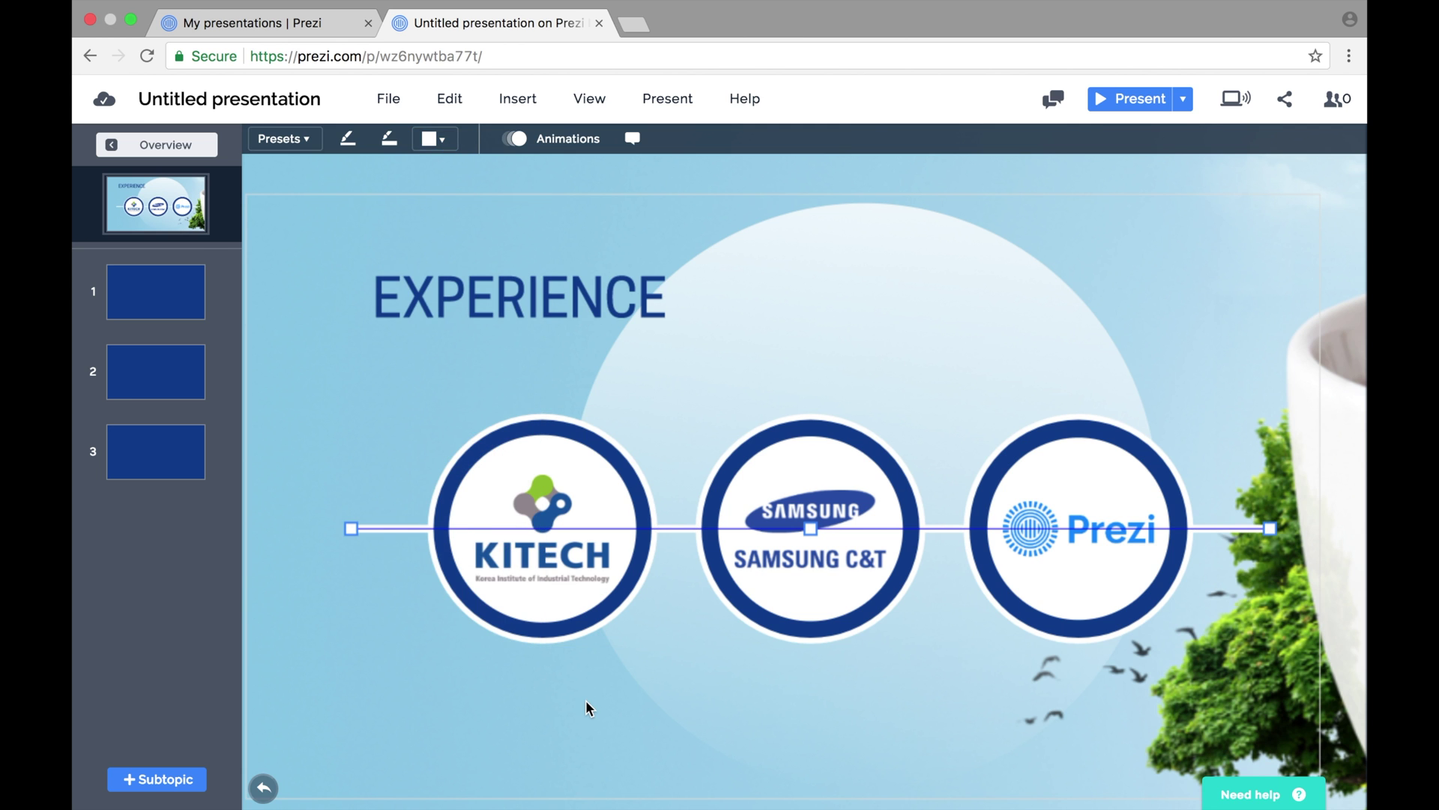
left_click_drag(680, 527, 643, 526)
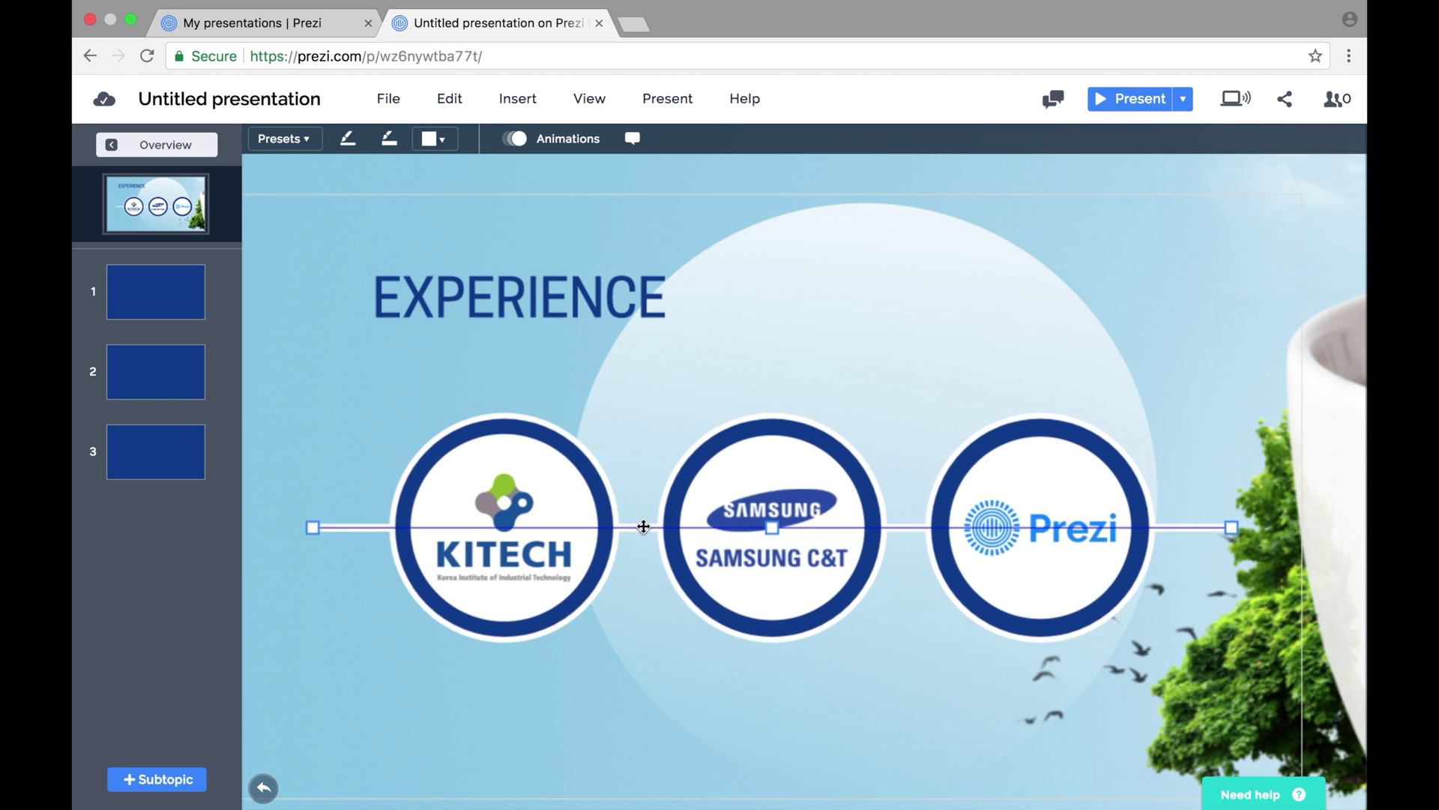
left_click(623, 658)
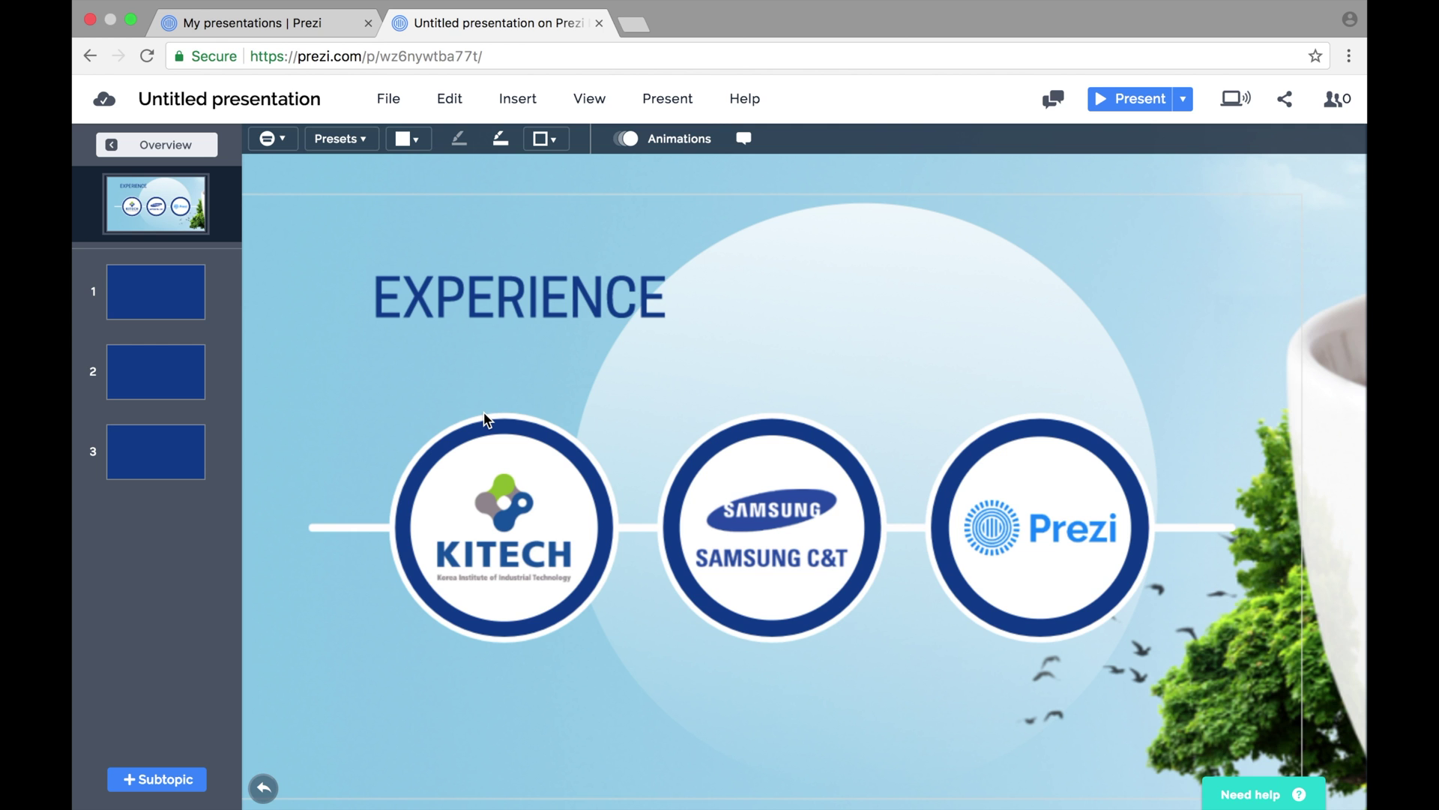
- Add a narrow bold '2008' text label above the KITECH circle
left_click(528, 103)
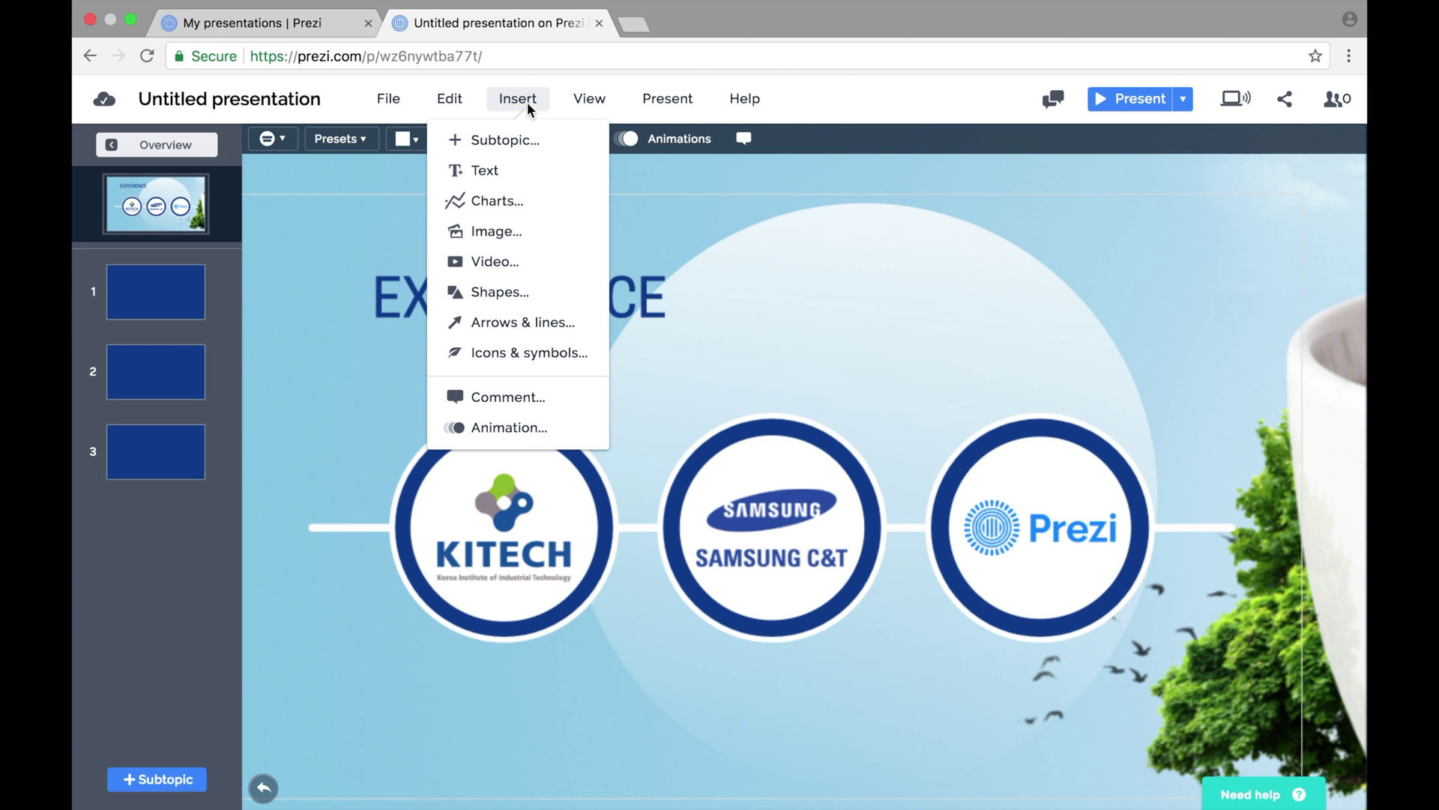
left_click(516, 170)
left_click_drag(652, 403, 322, 403)
left_click(345, 408)
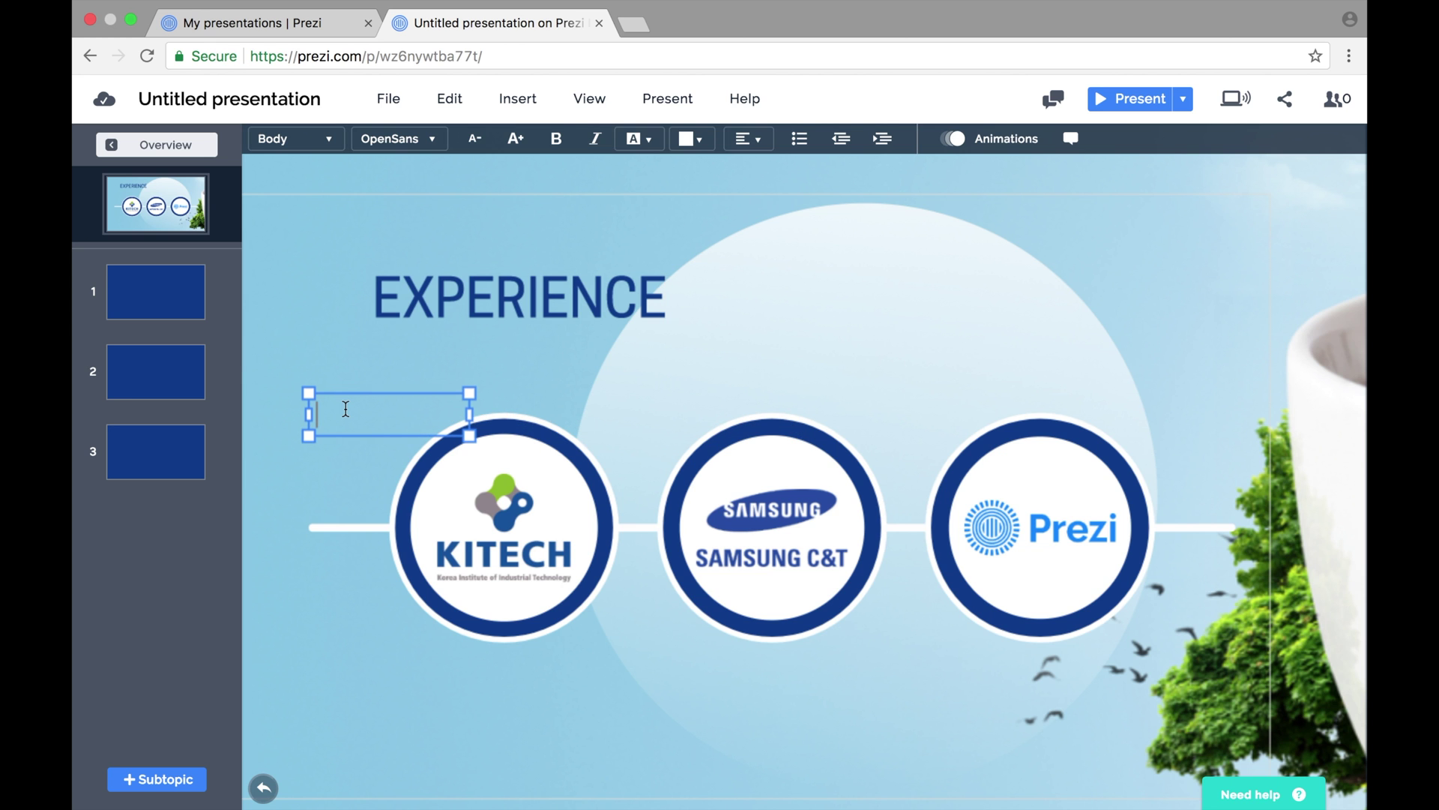
type("200")
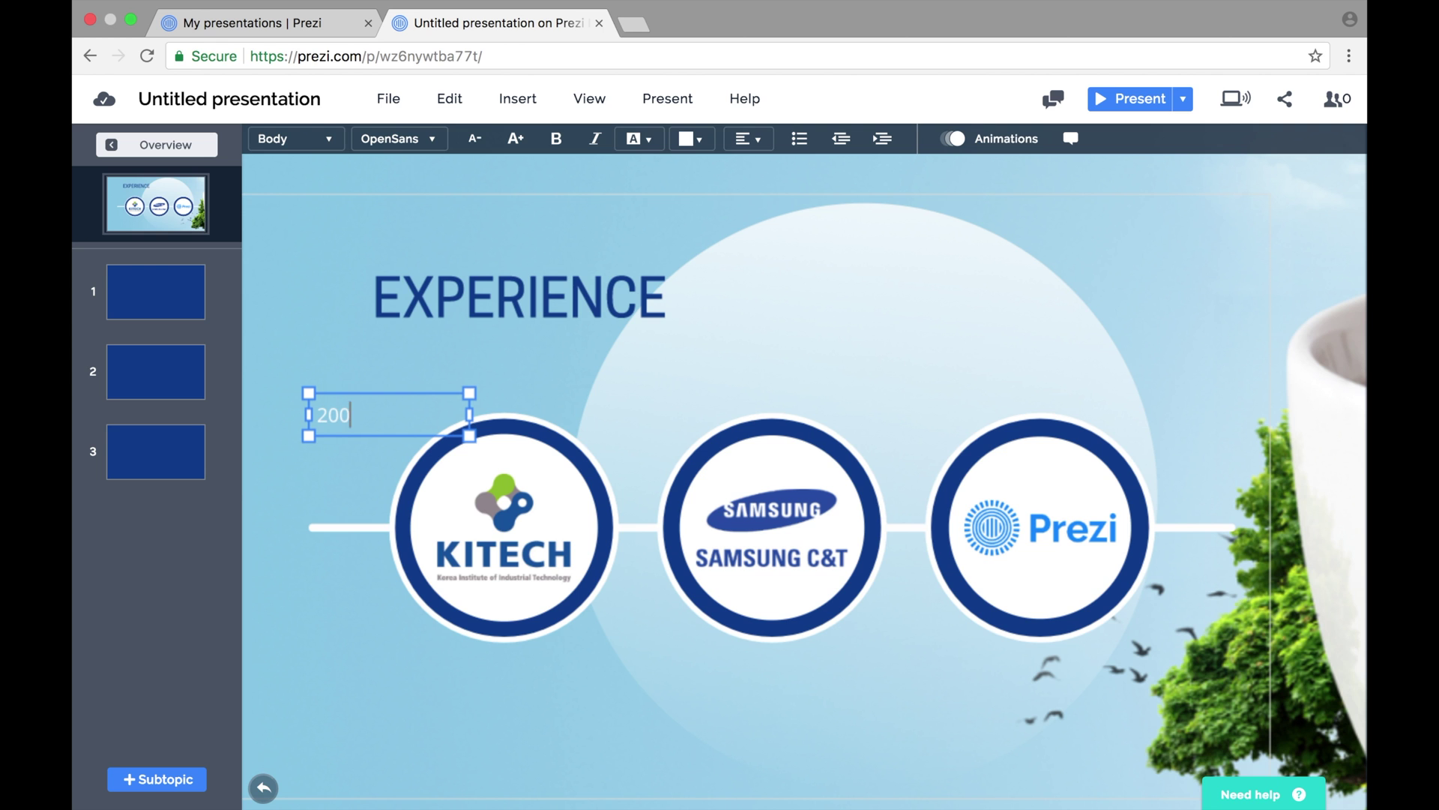
type("8")
left_click_drag(469, 414, 349, 426)
left_click(347, 430)
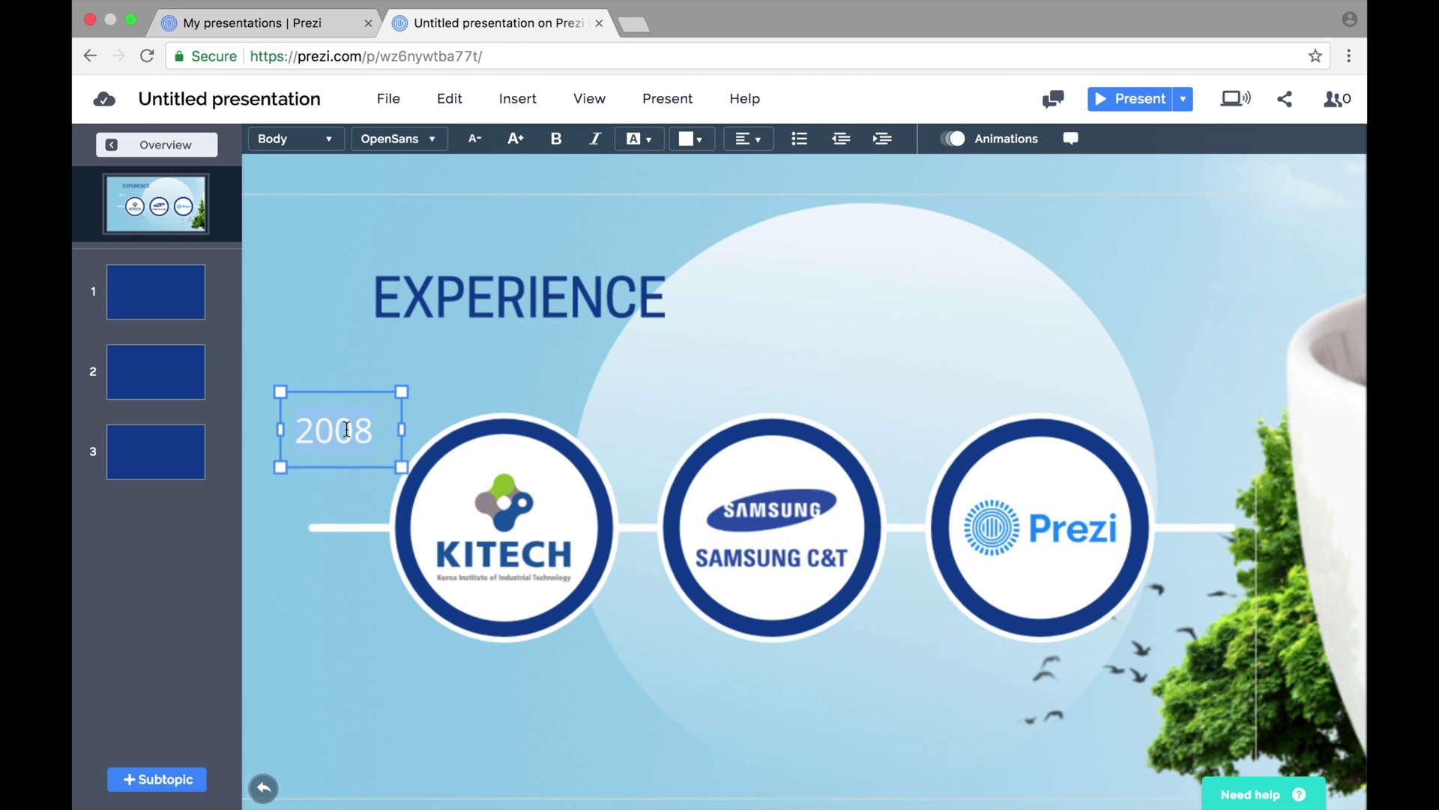
key("super+b")
left_click(343, 475)
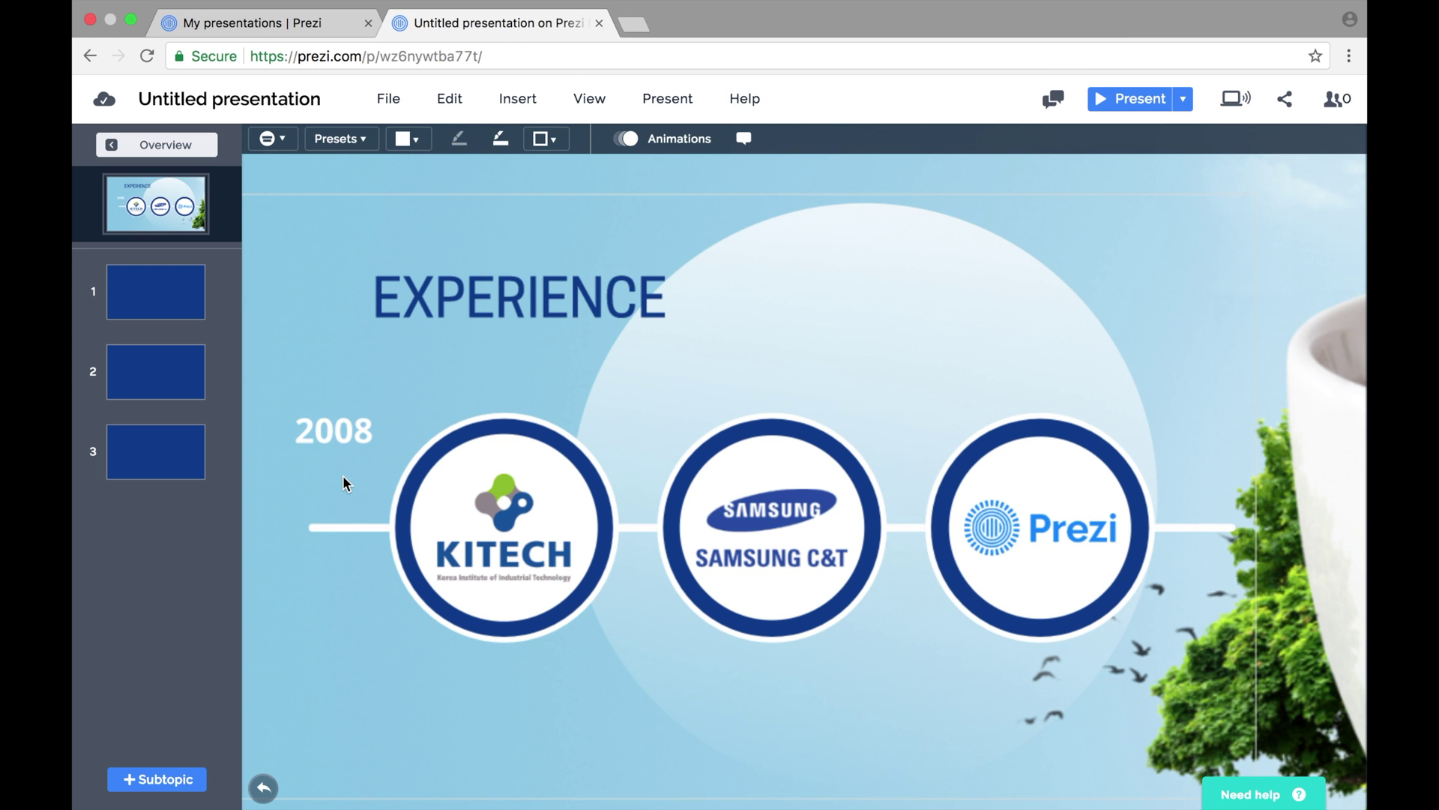
- Duplicate the label to the right of the Prezi circle and change it to '2017'
left_click(333, 436)
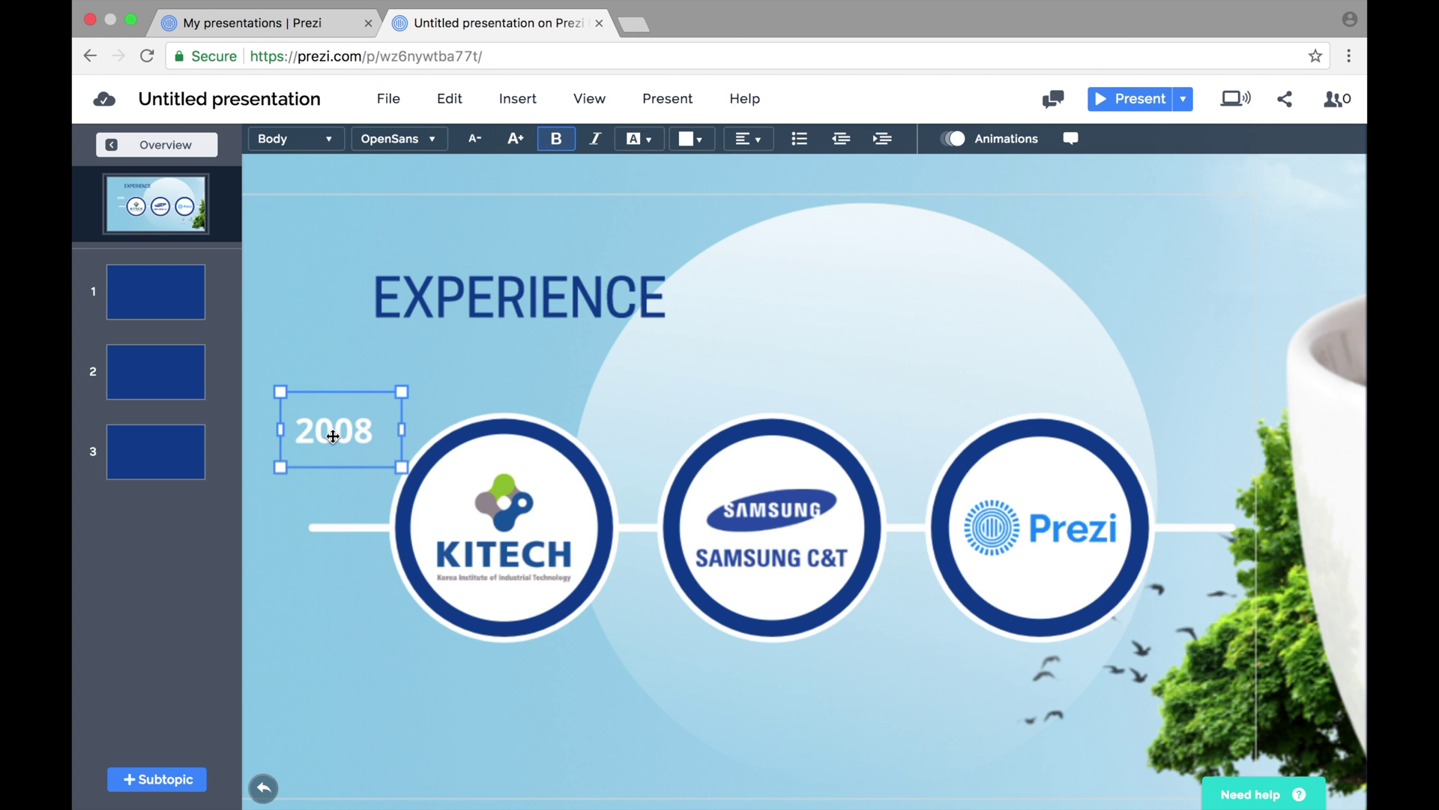
key("super+d")
left_click_drag(342, 443, 1208, 467)
double_click(1207, 468)
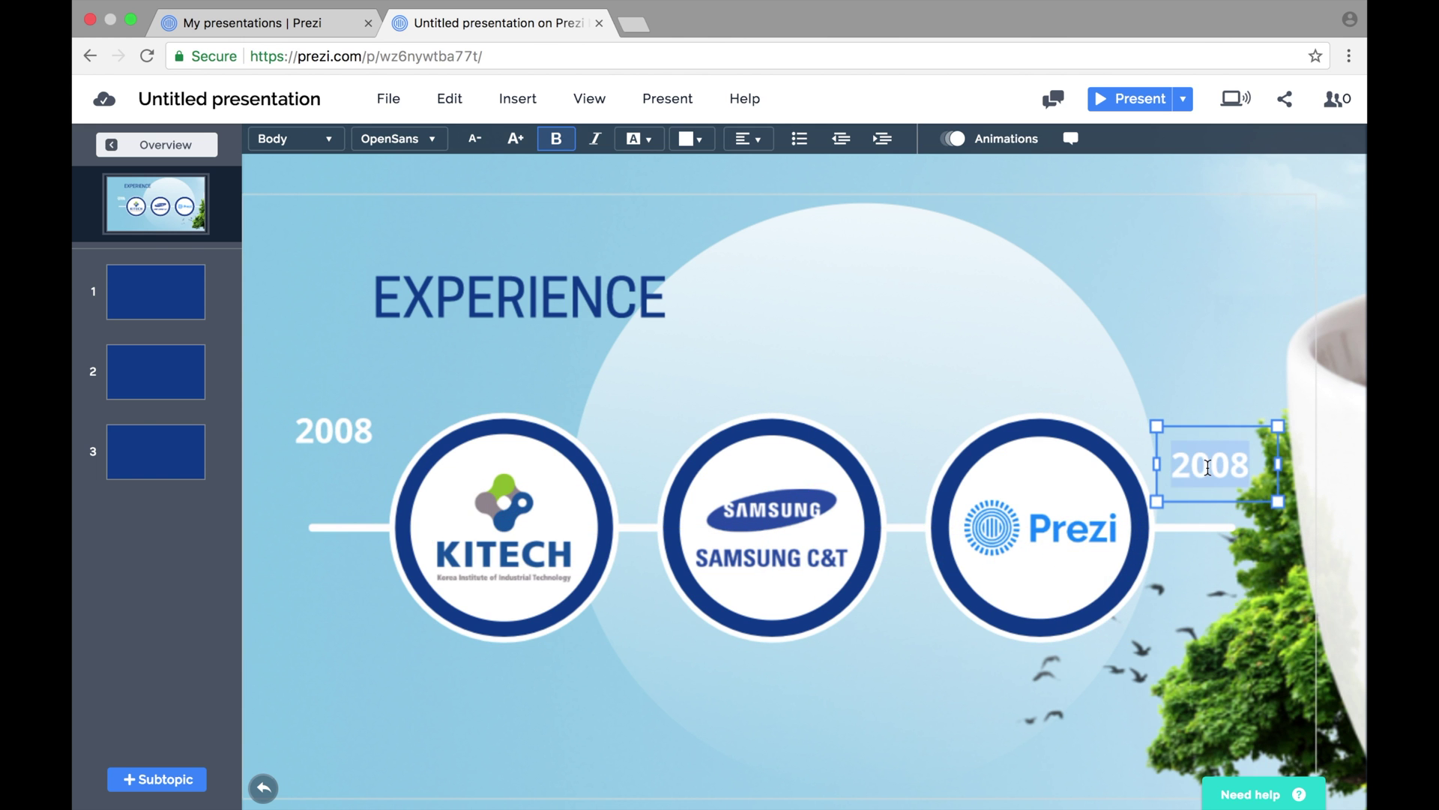
key("Right")
key("BackSpace")
key("BackSpace")
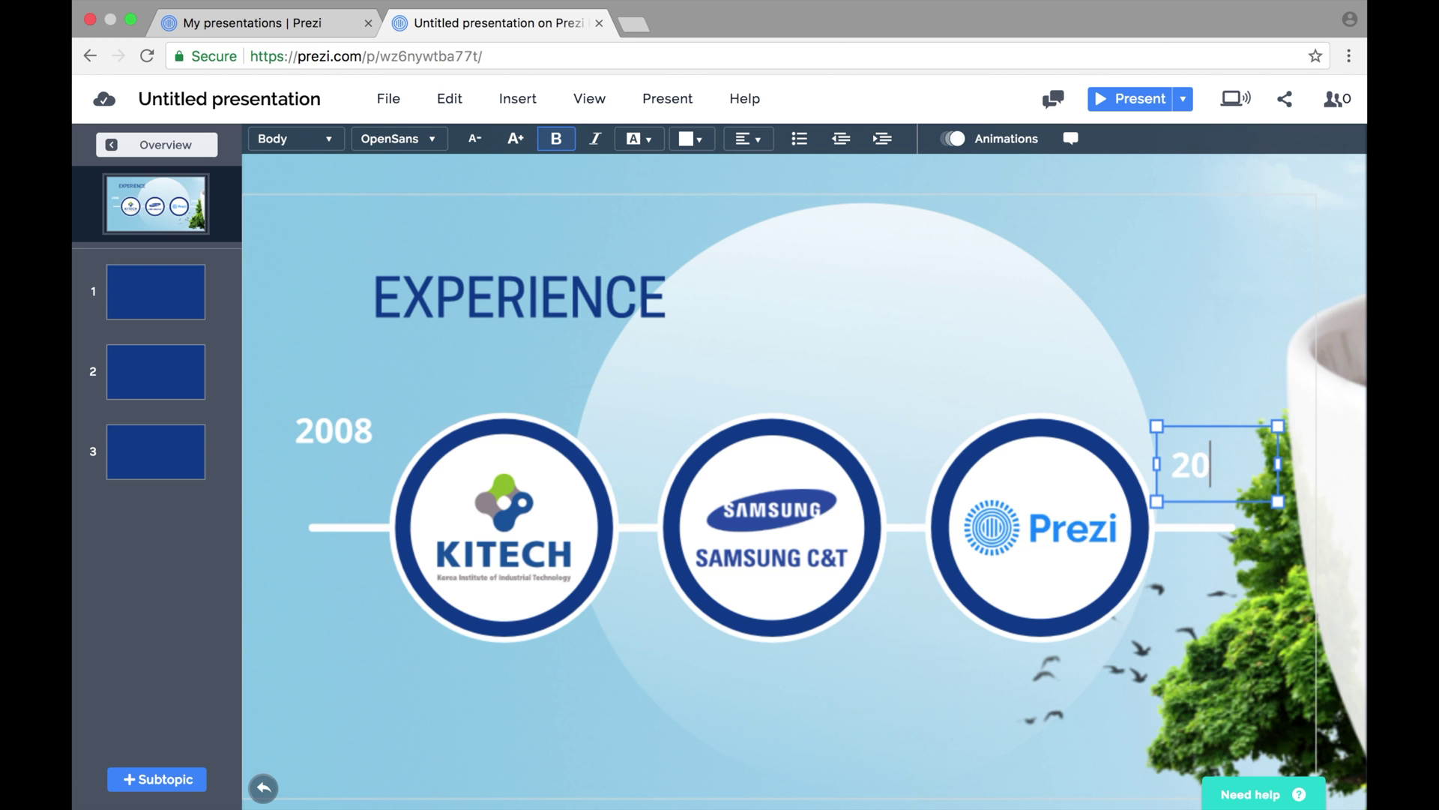
type("17")
left_click(1213, 383)
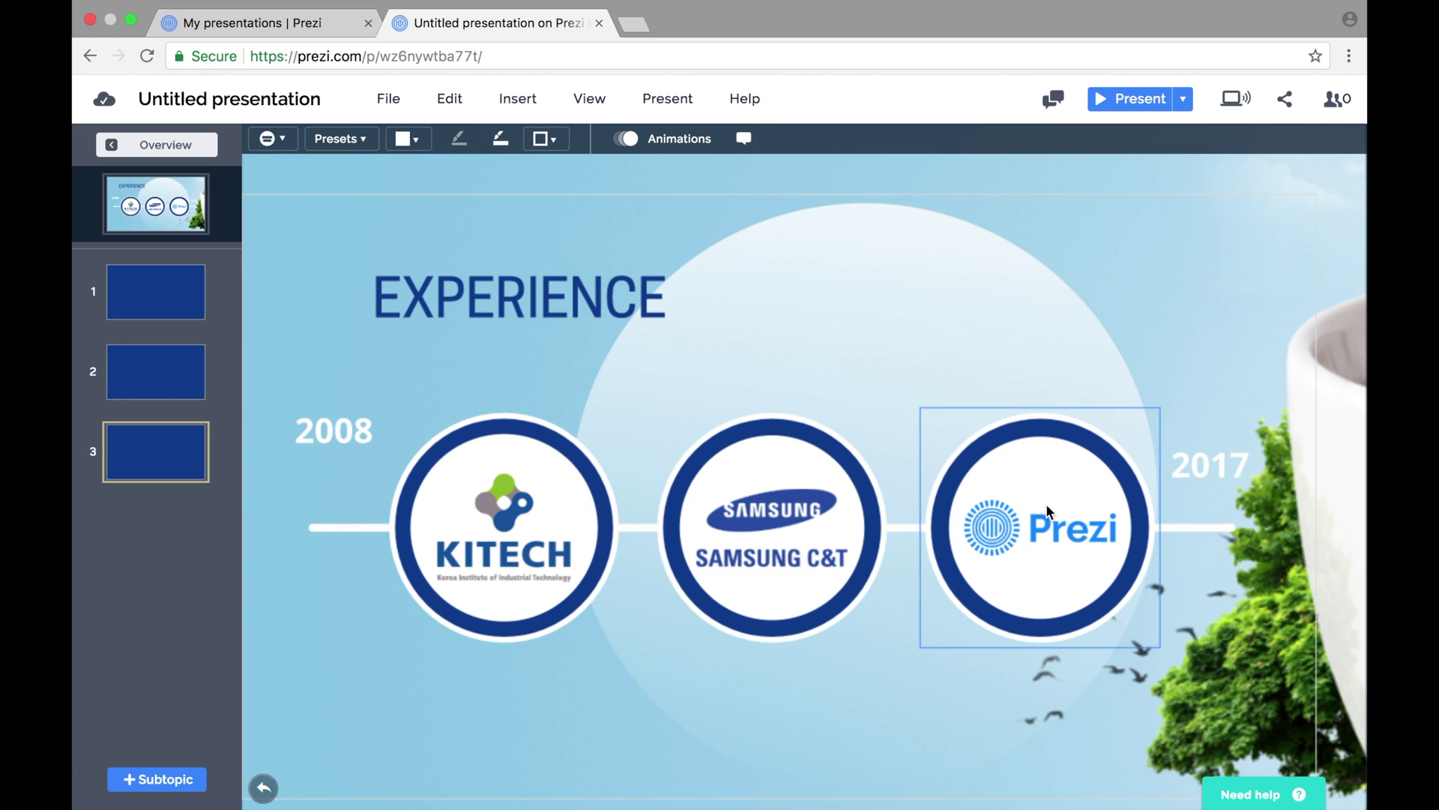
- Open the Prezi circle's subtopic page and title it 'Head of Creative Service'
left_click(173, 455)
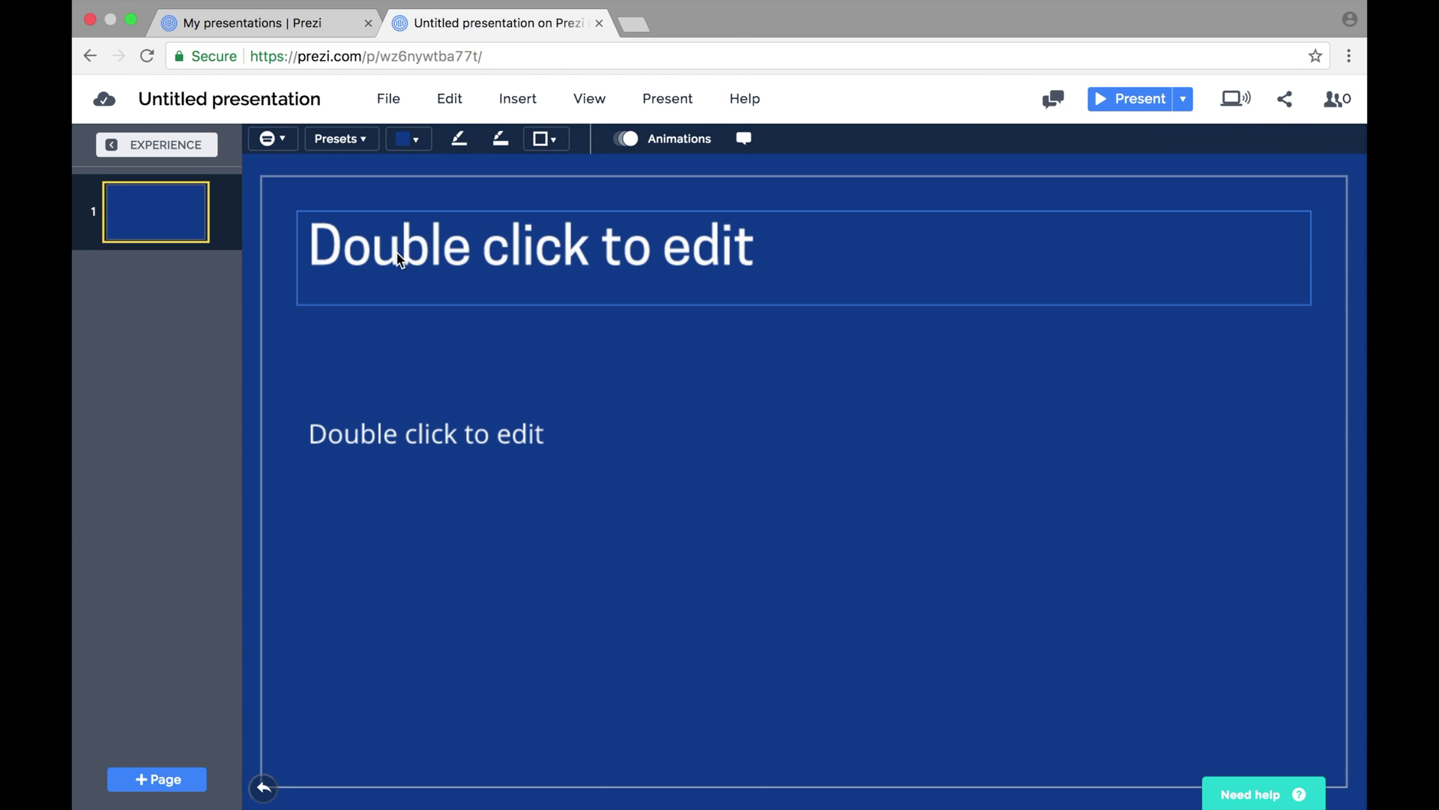
double_click(397, 259)
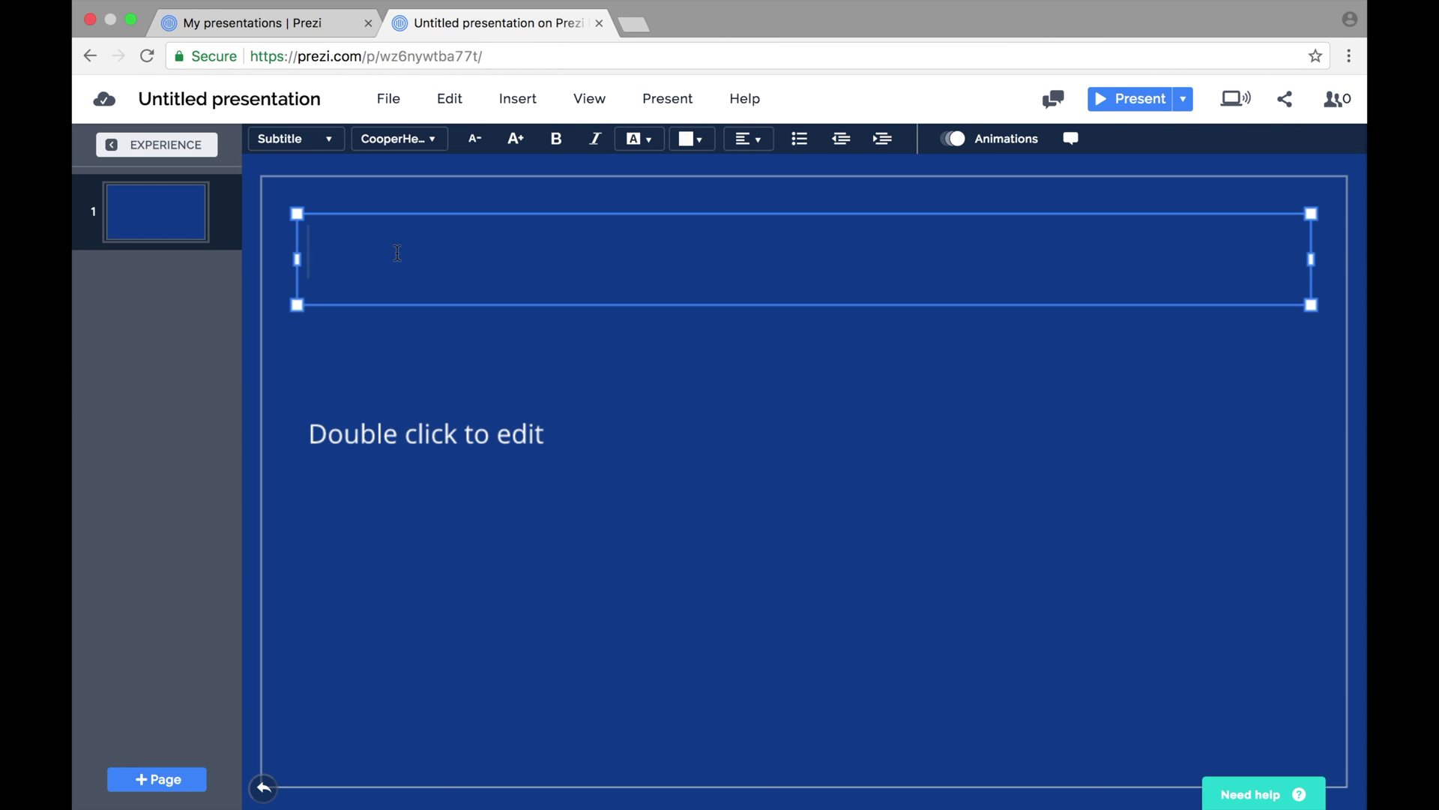
type("Head of ")
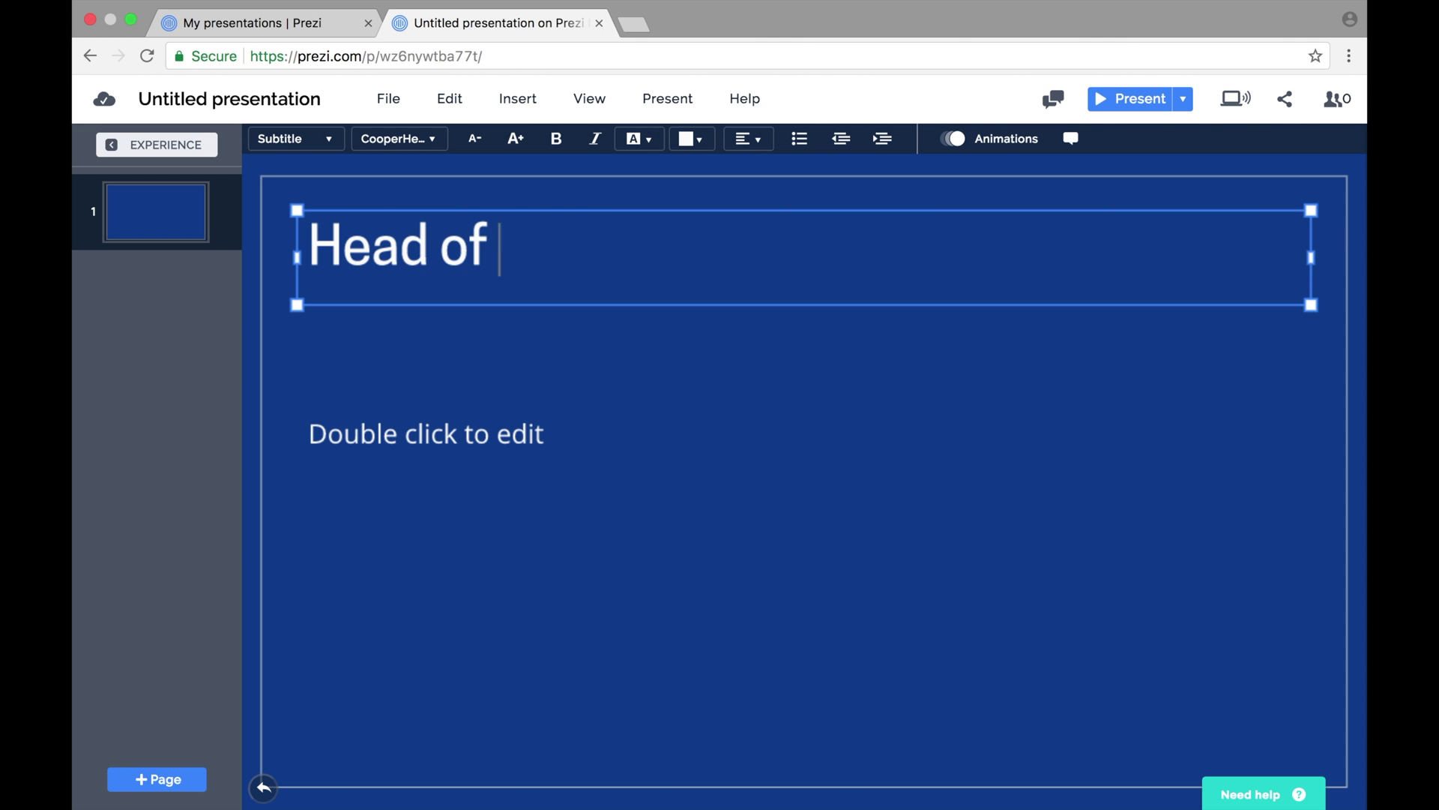
type("Creative")
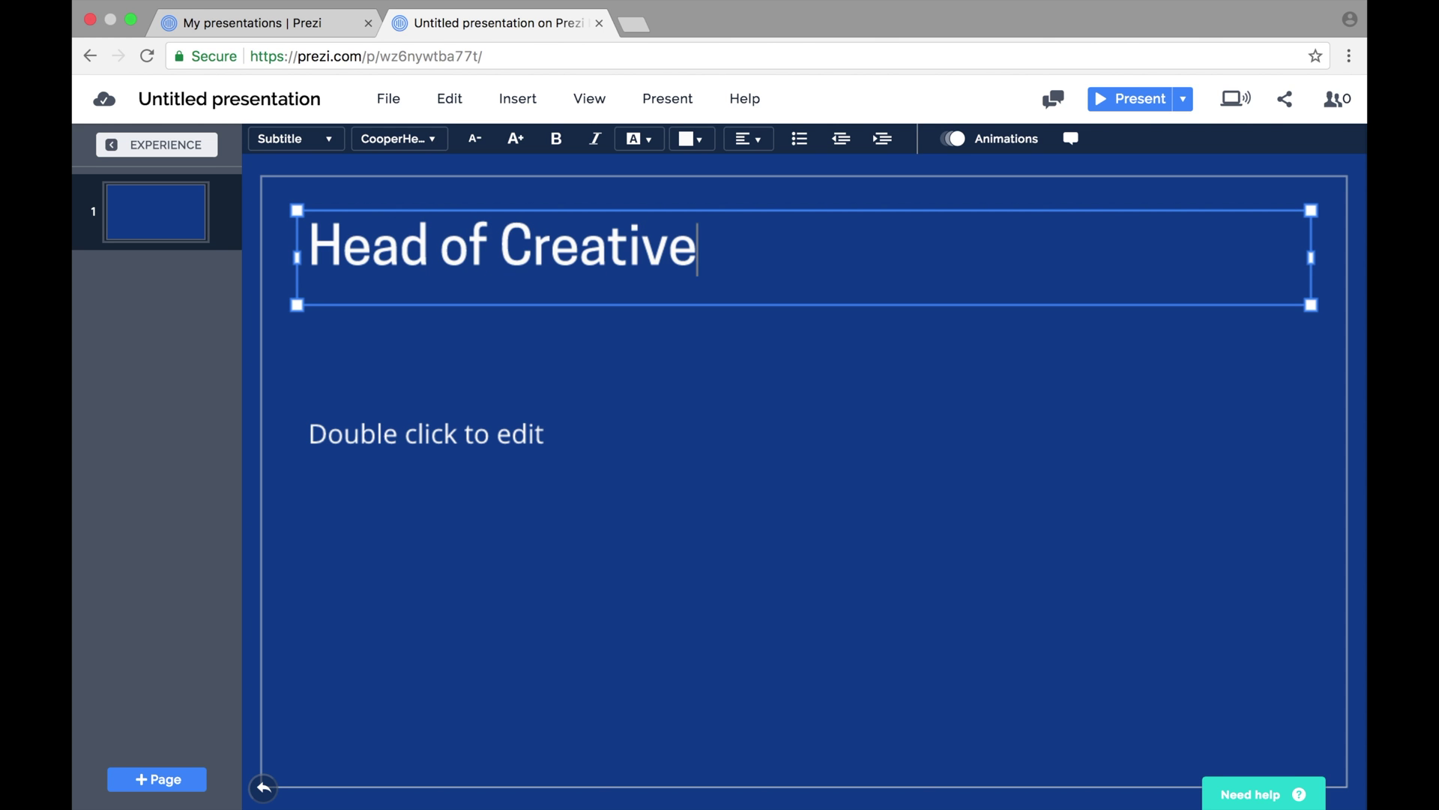
type(" Service")
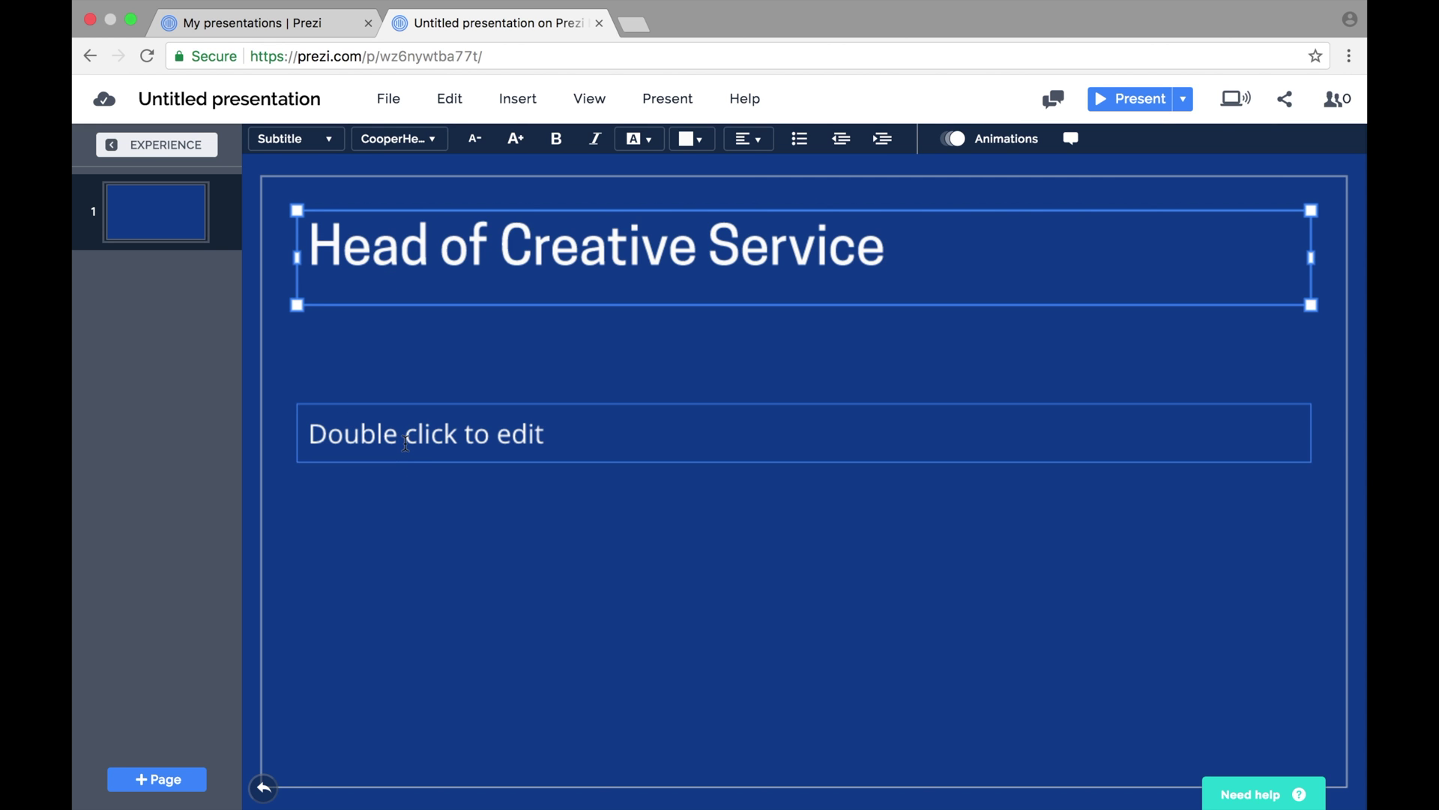
- Enter '2012 - Present Day' as body text, narrow it, and move it under the title
left_click(406, 443)
double_click(405, 443)
type("2")
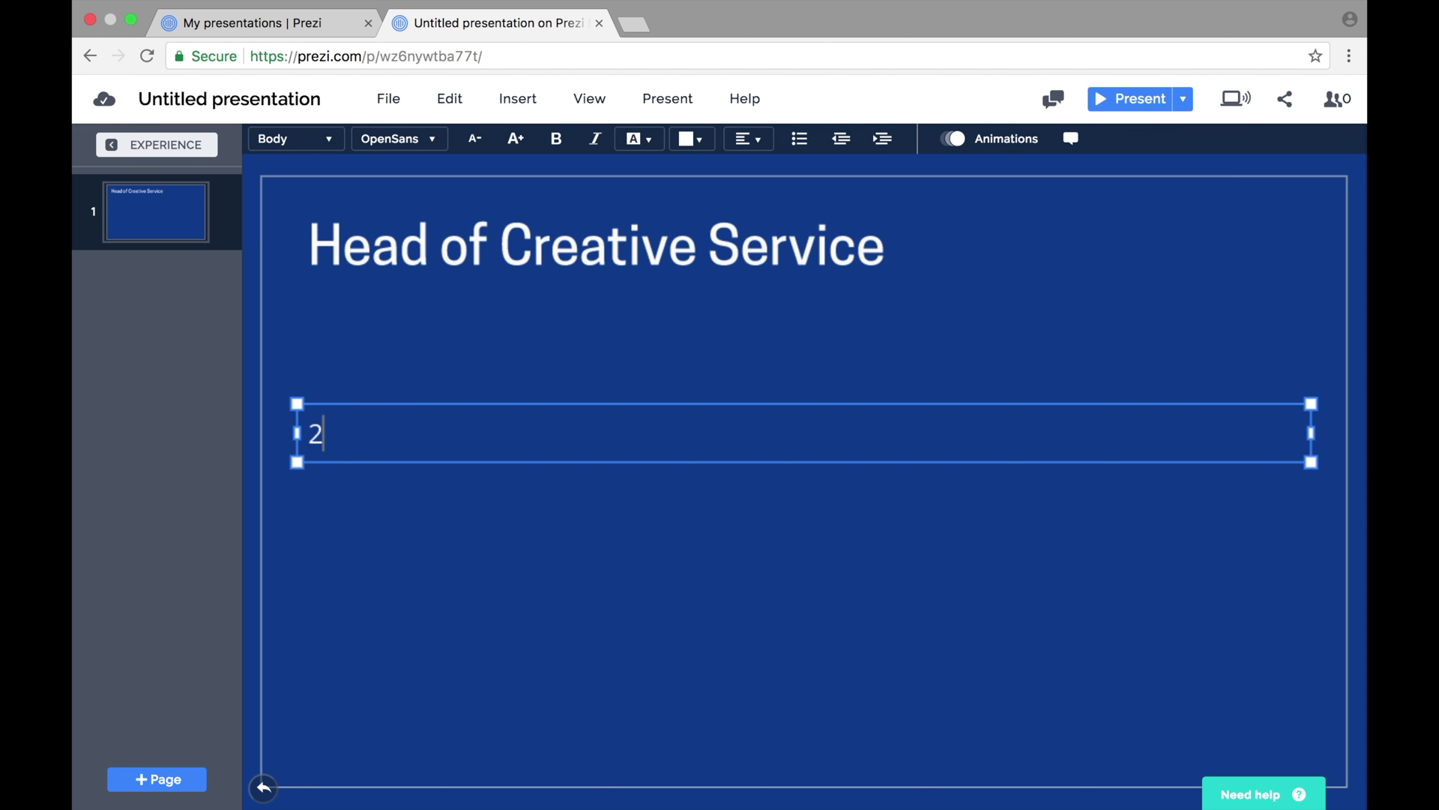
type("012 - Pre")
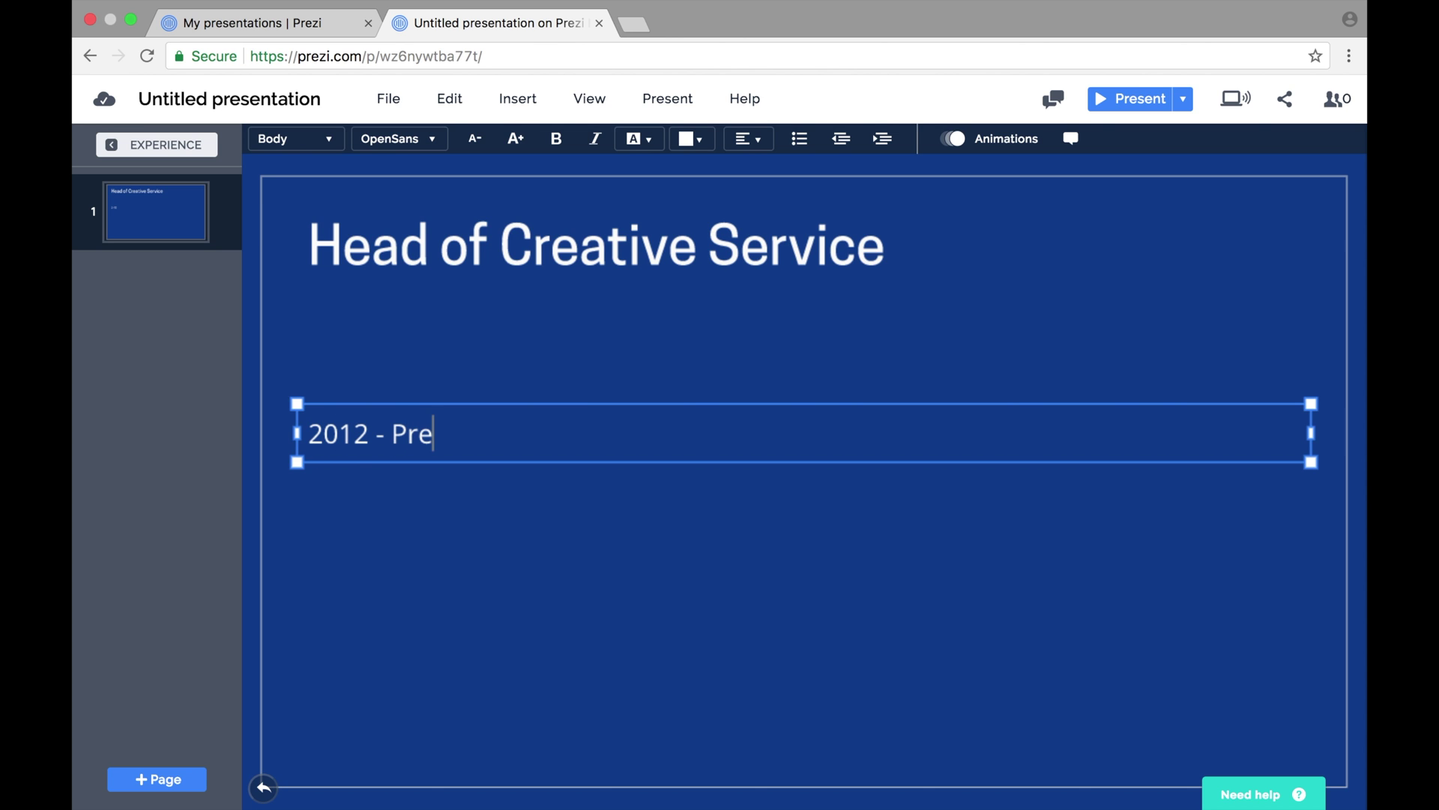
type("sent Day")
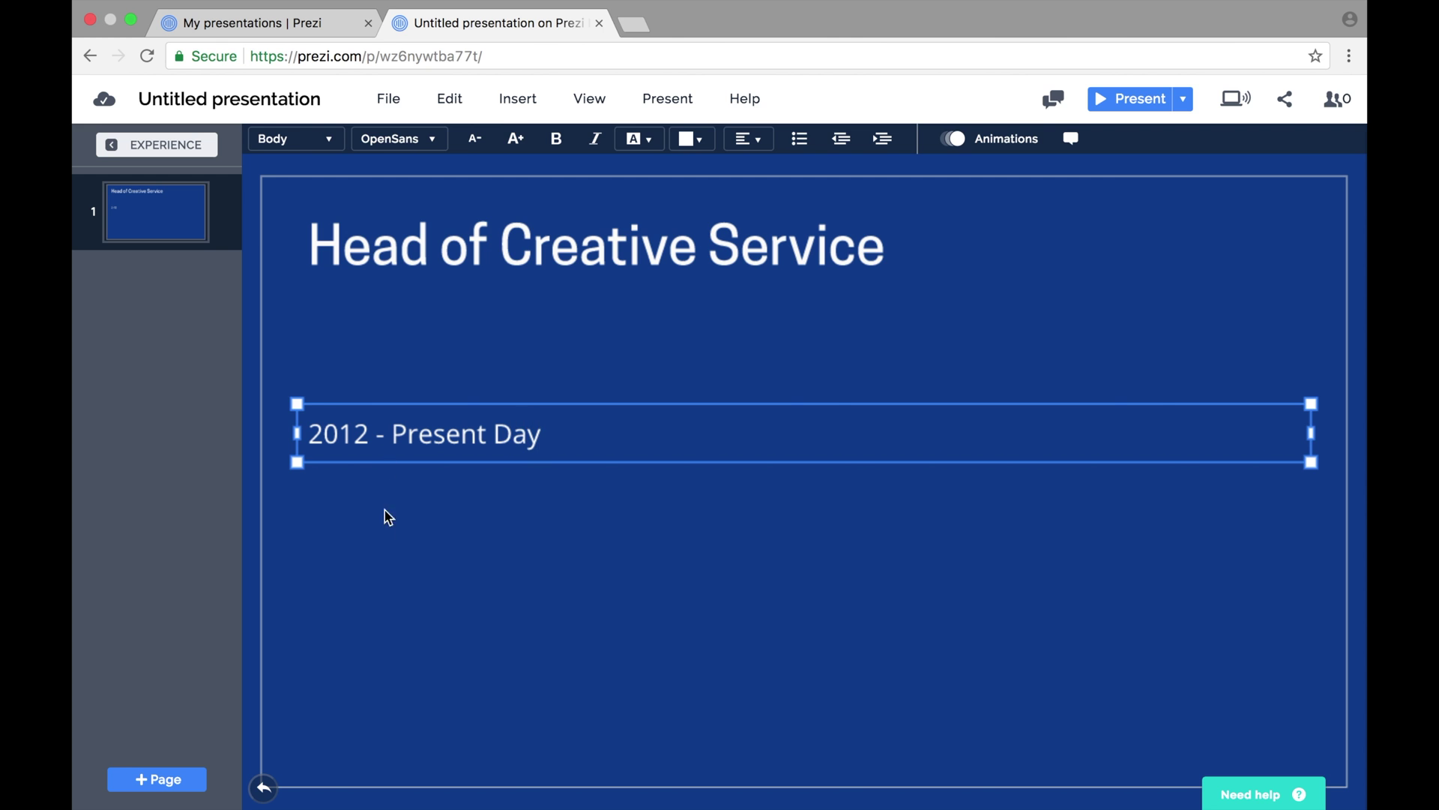
left_click(391, 573)
left_click(496, 441)
left_click_drag(1316, 438, 616, 443)
left_click(510, 516)
left_click_drag(456, 450, 461, 332)
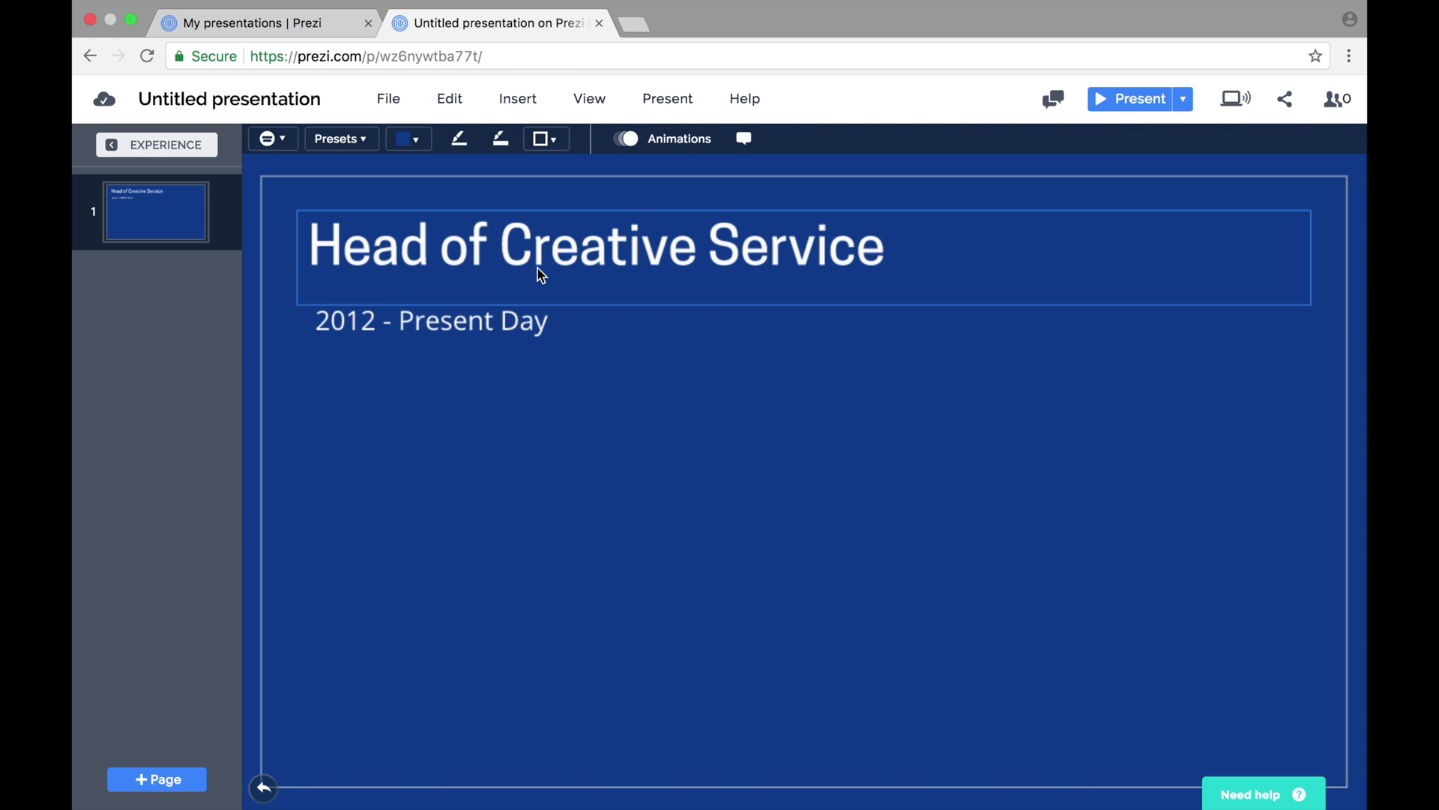
- Insert a plain line and stretch it horizontally across the page just below the dates
left_click(530, 99)
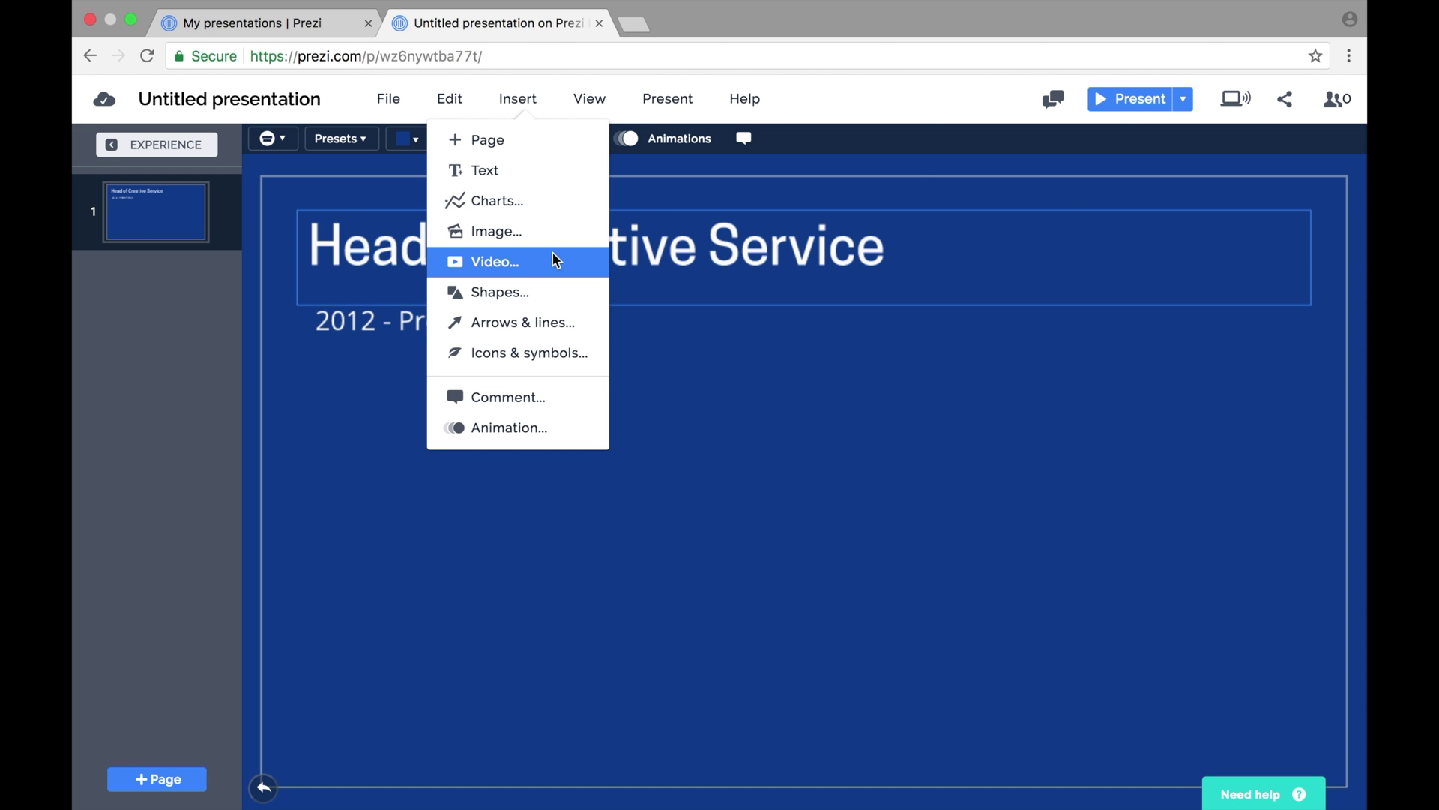
left_click(551, 322)
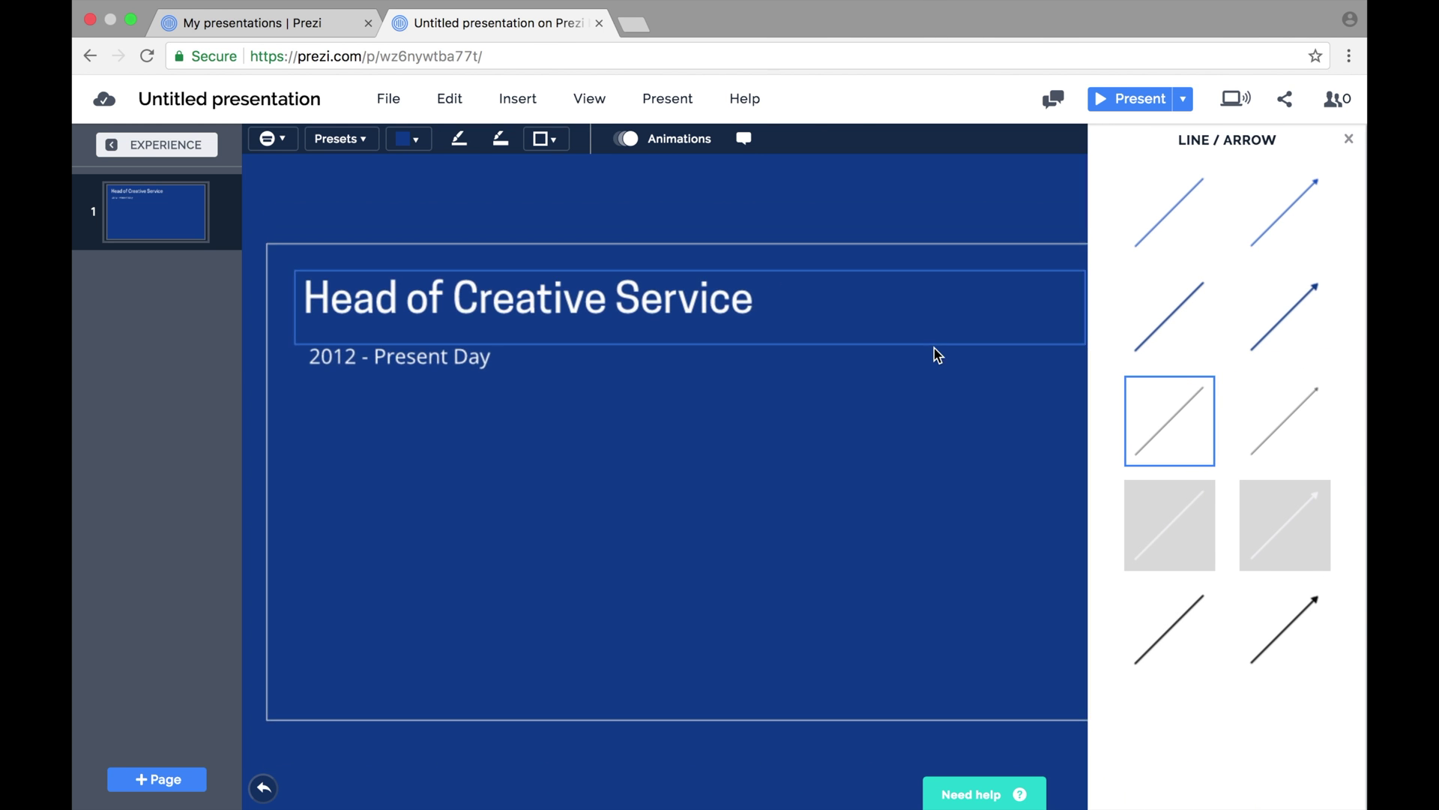
left_click_drag(1158, 562, 386, 525)
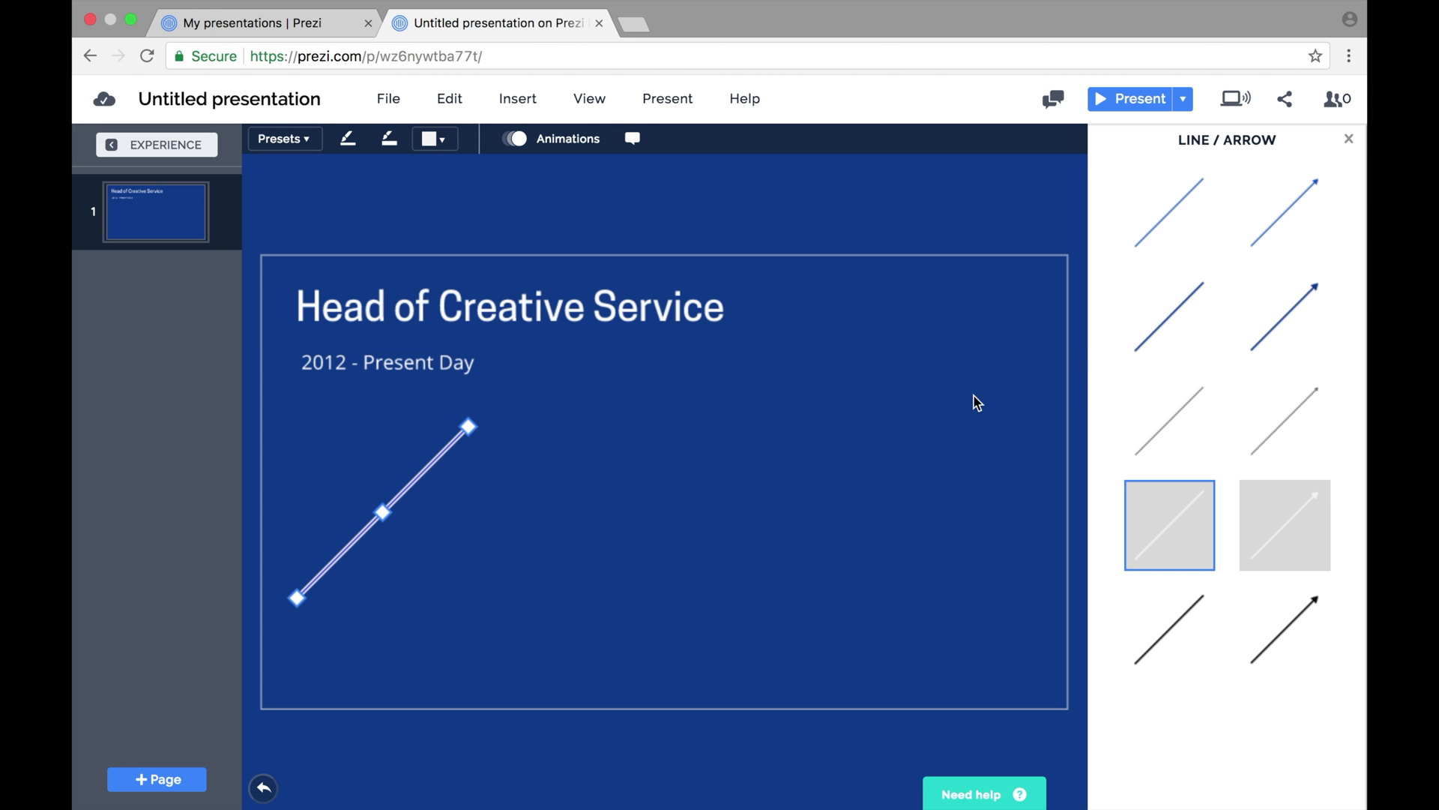
left_click(1349, 139)
left_click_drag(475, 475, 485, 269)
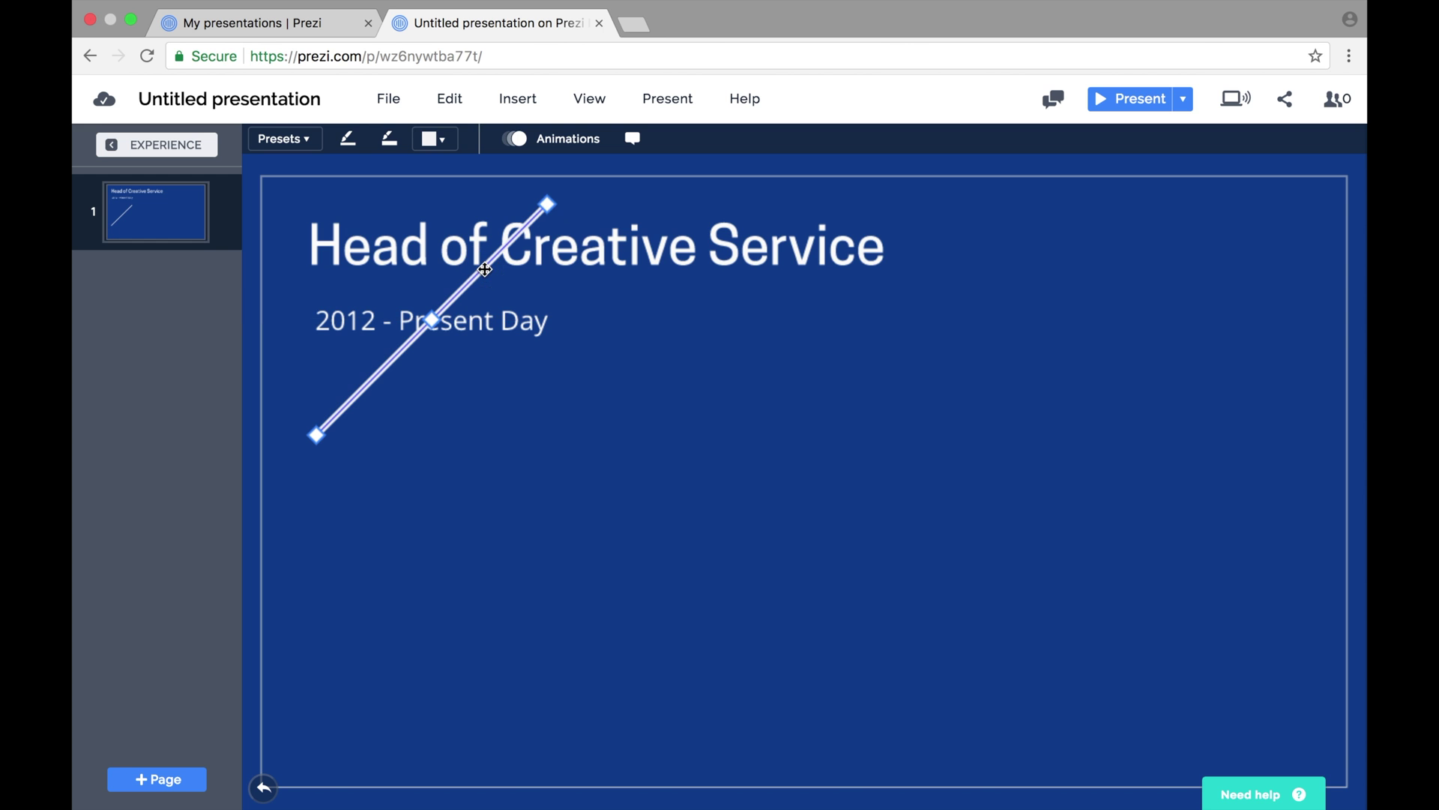
left_click_drag(549, 209, 1293, 436)
left_click_drag(980, 436, 964, 367)
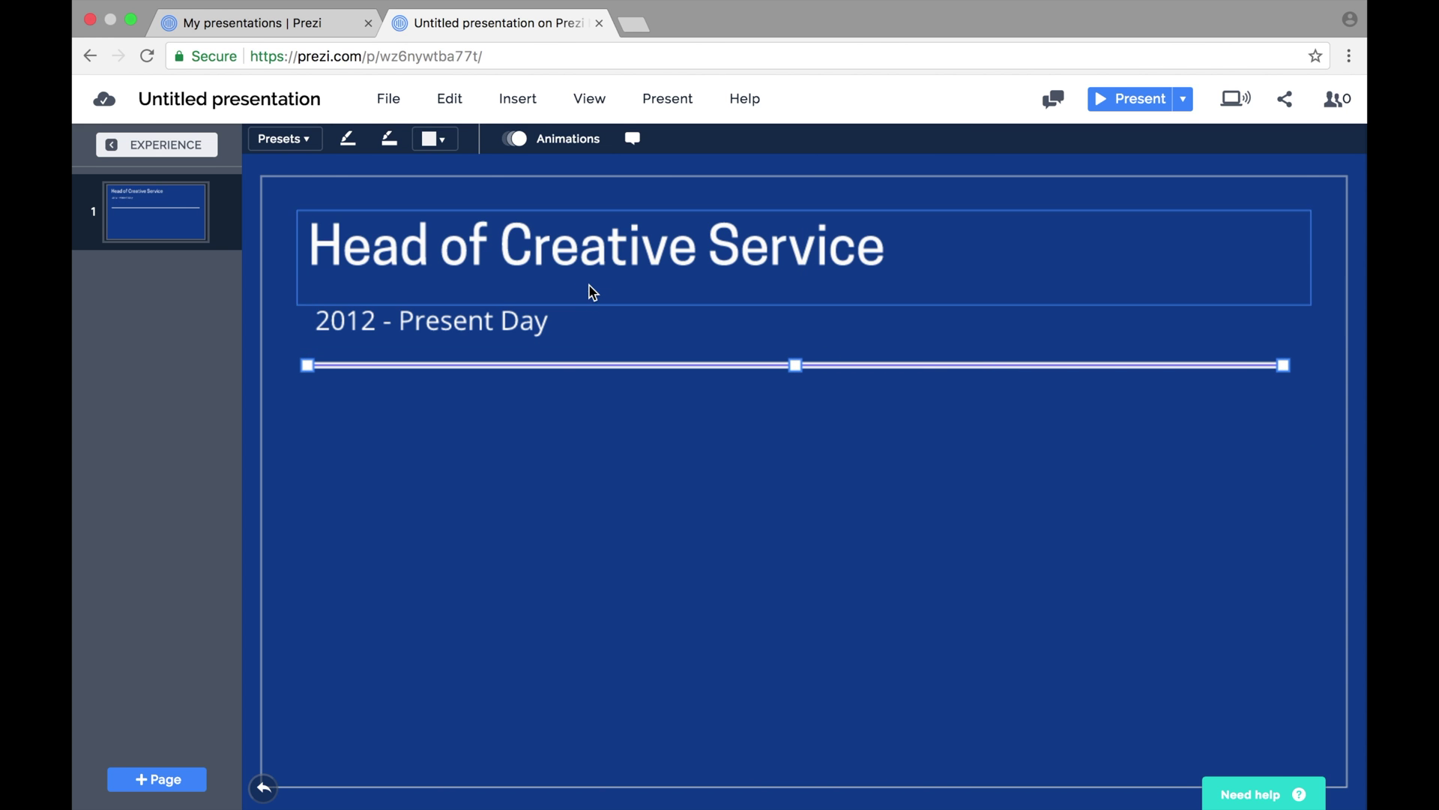
left_click(533, 317)
left_click(581, 500)
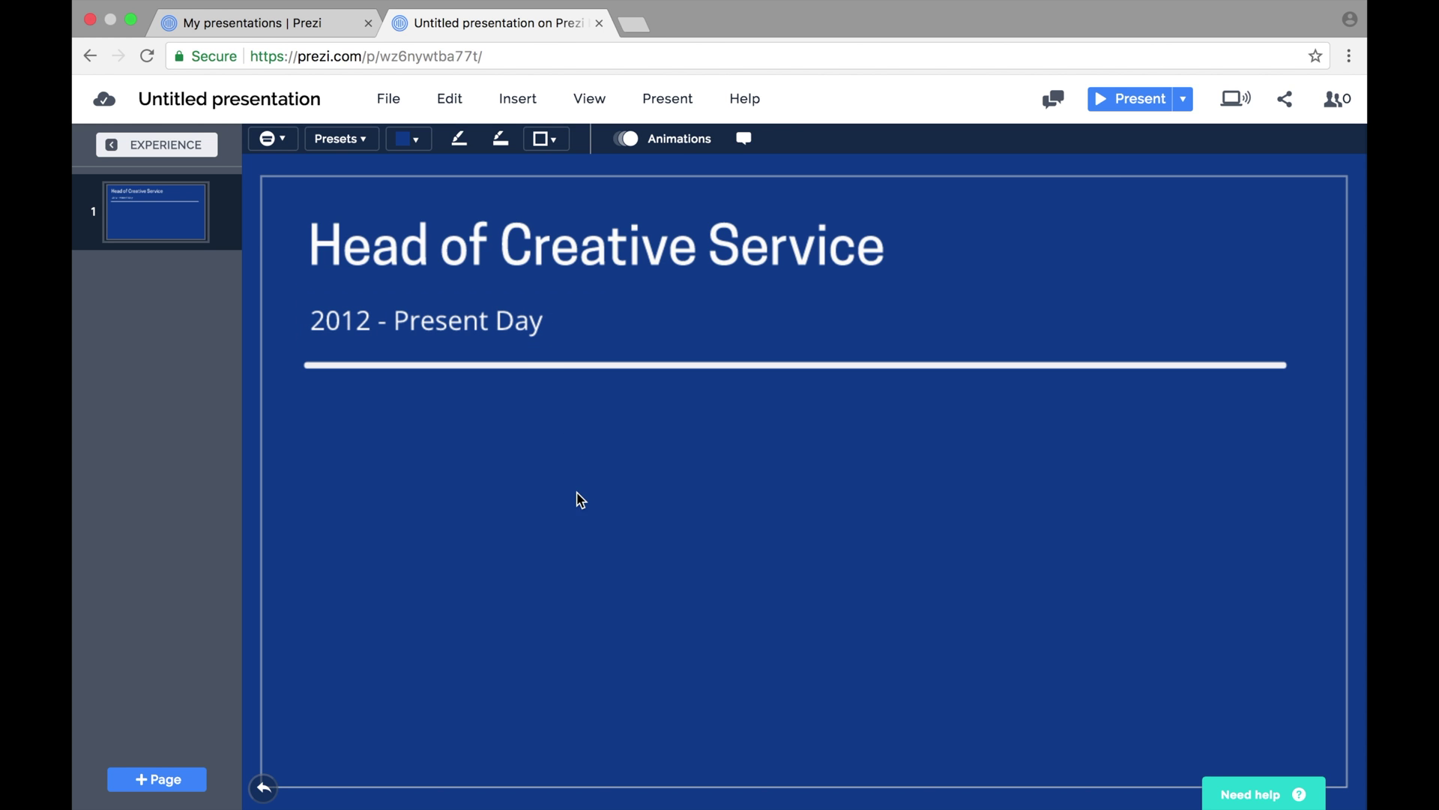
- Add a widened text box under the divider reading 'All of the wonderful things that you did at this company'
left_click(522, 102)
left_click(513, 173)
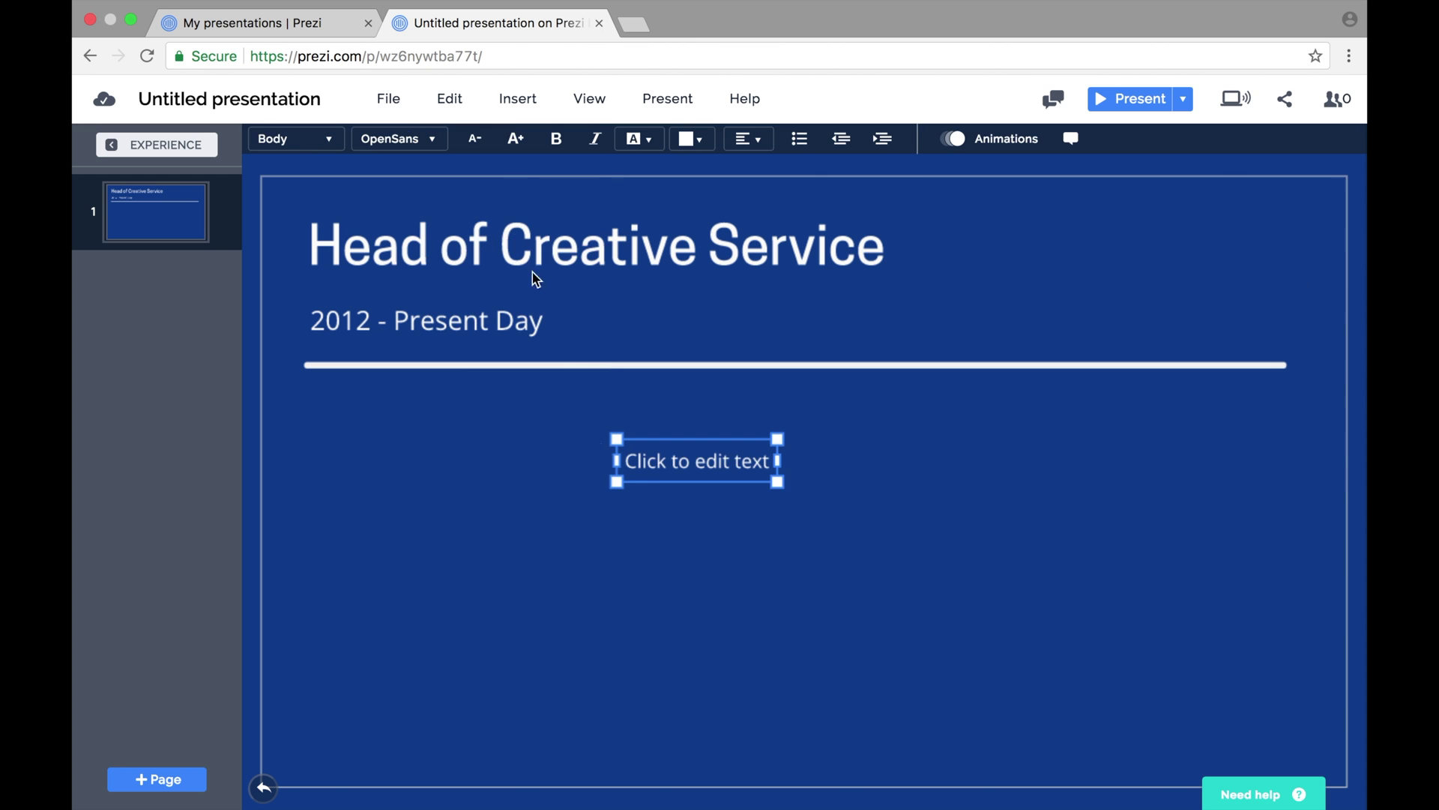
left_click_drag(676, 474, 366, 440)
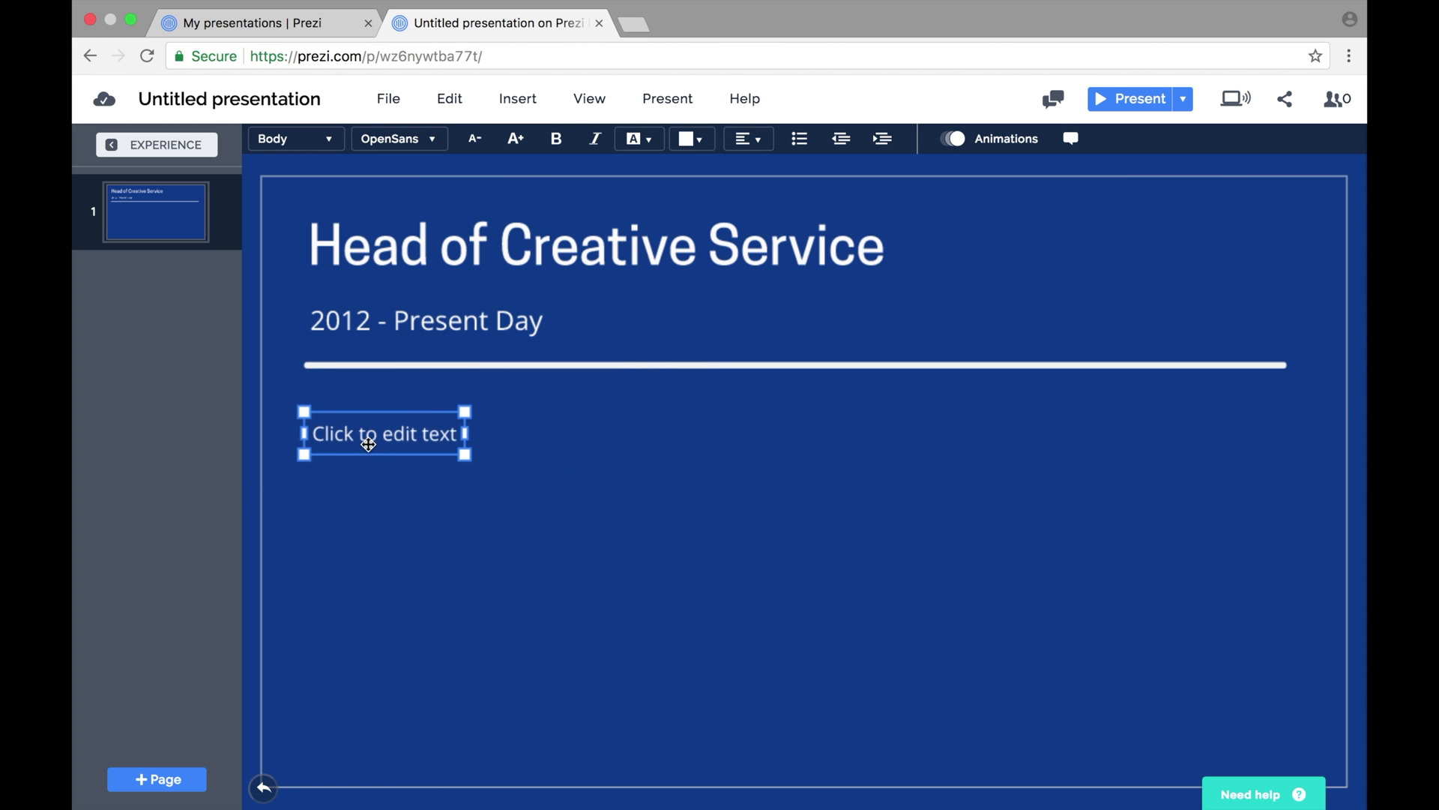
left_click(368, 443)
type("All of the")
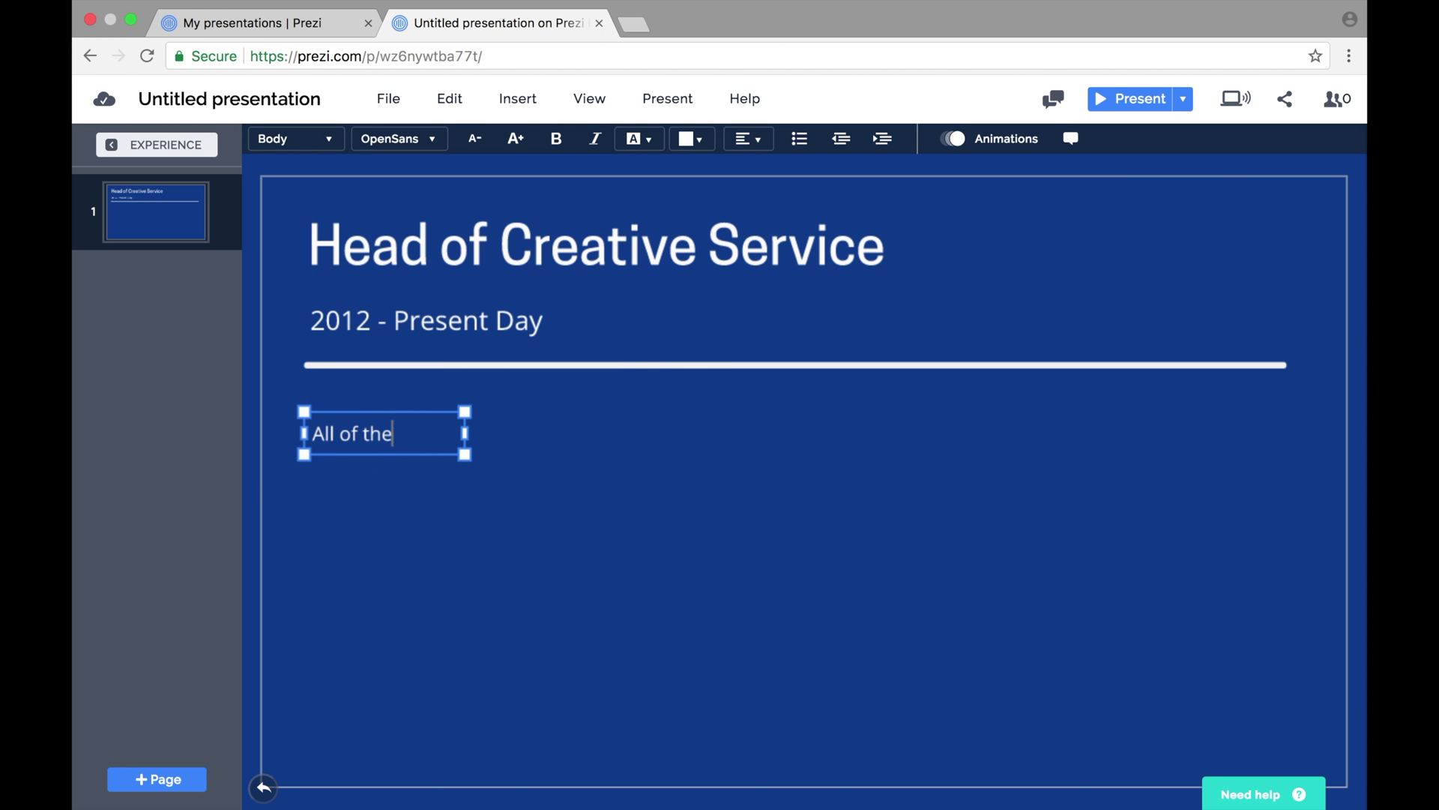
type(" wonderful things that you did")
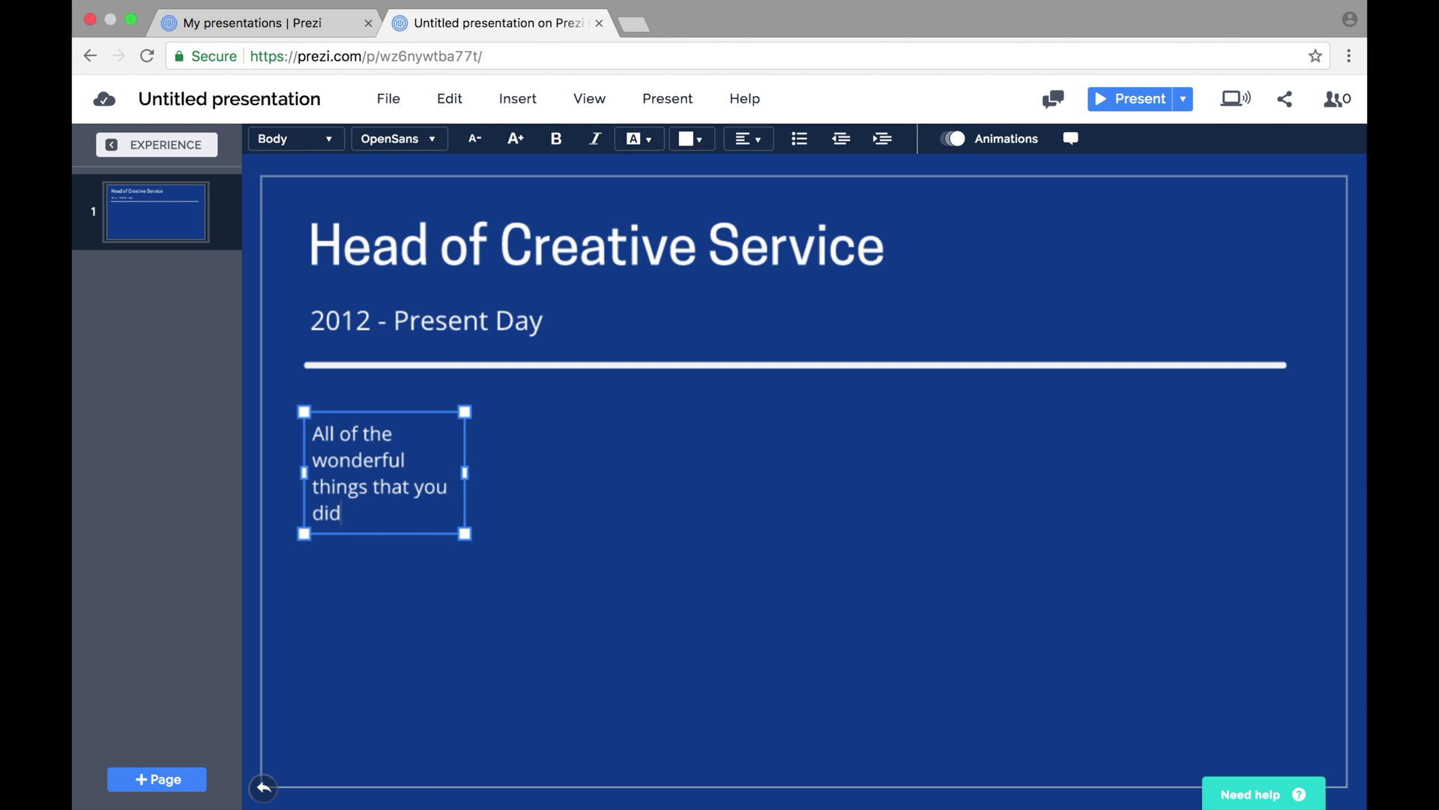
type(" at this company")
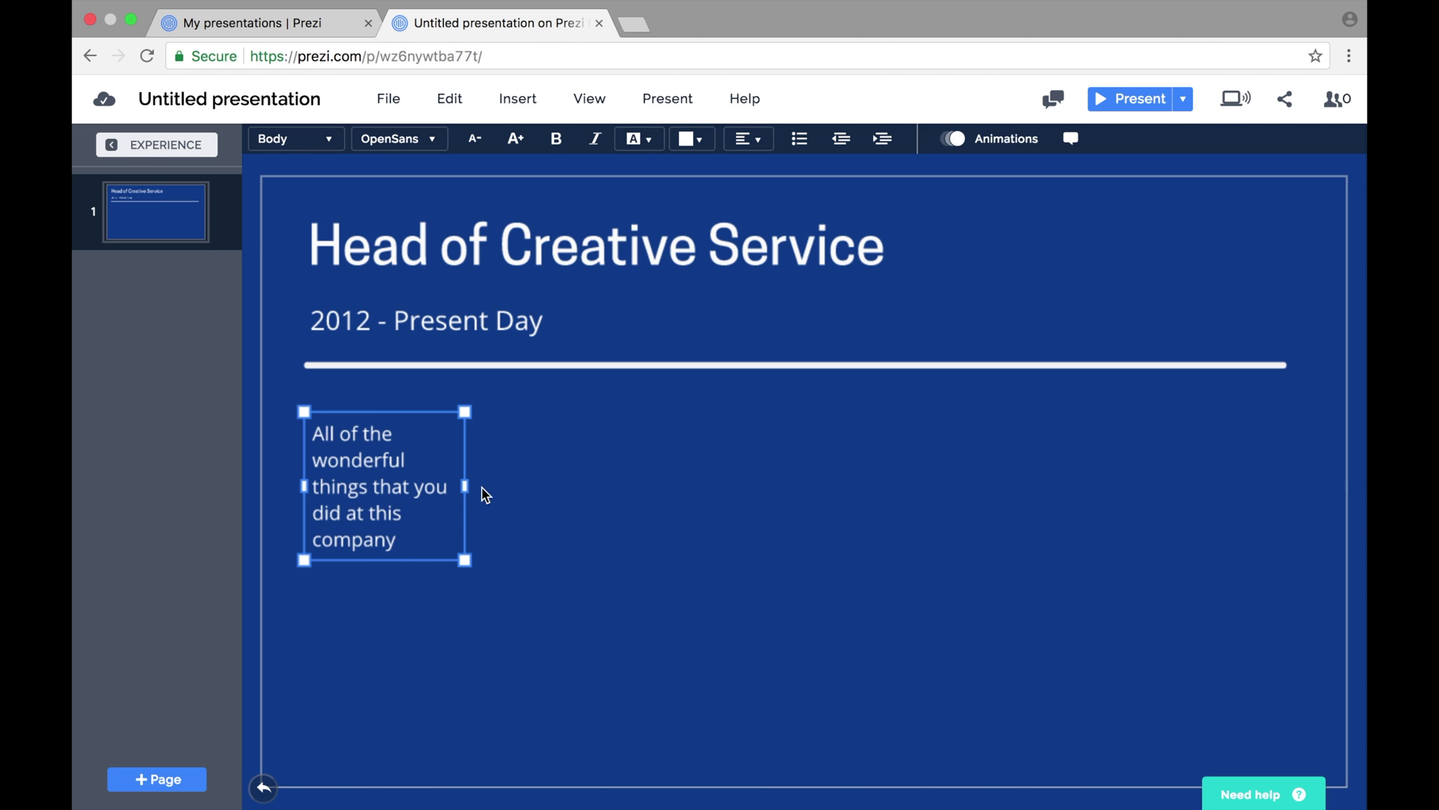
left_click_drag(467, 485, 650, 482)
left_click(595, 630)
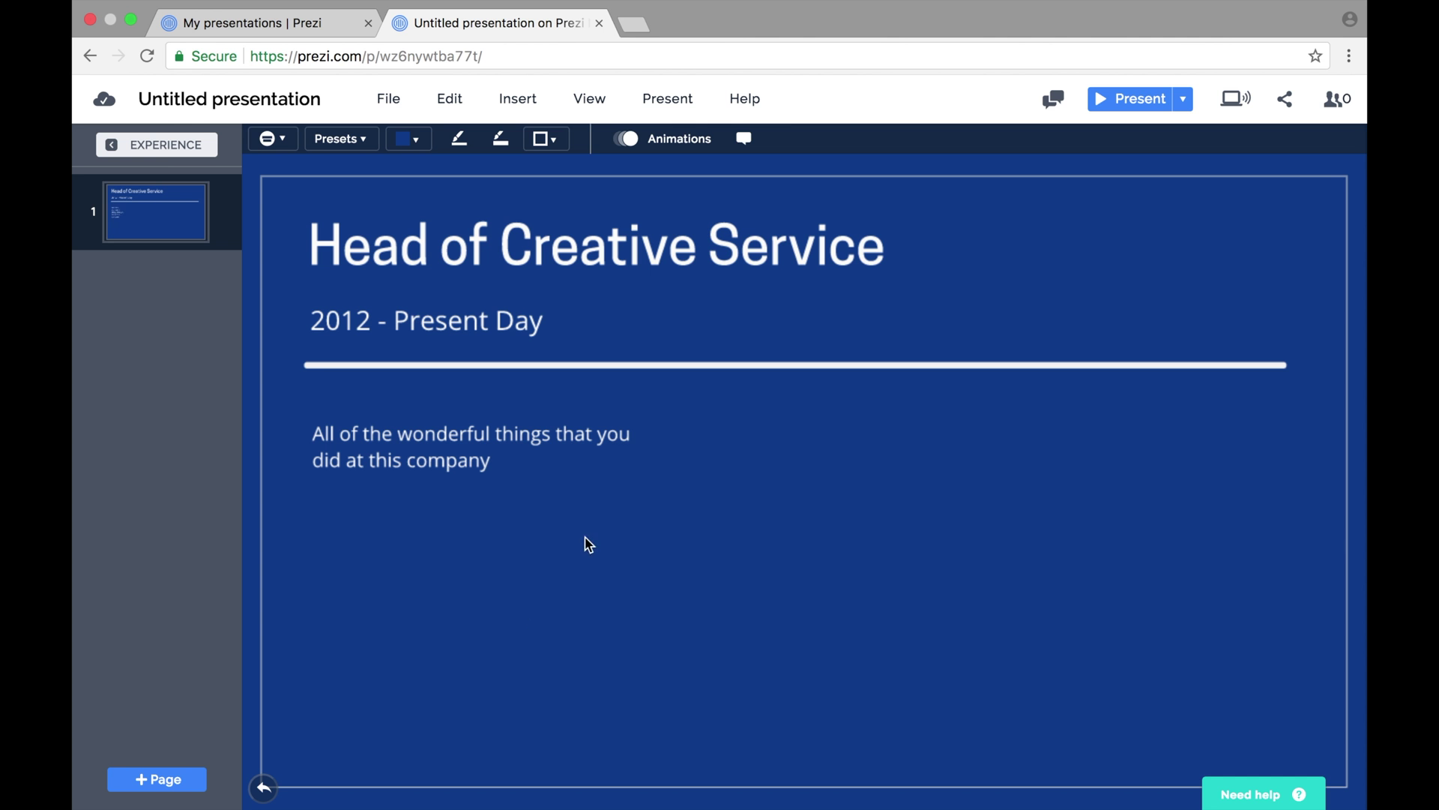
- Go back to the EXPERIENCE overview with the three logo circles and year labels
left_click(193, 145)
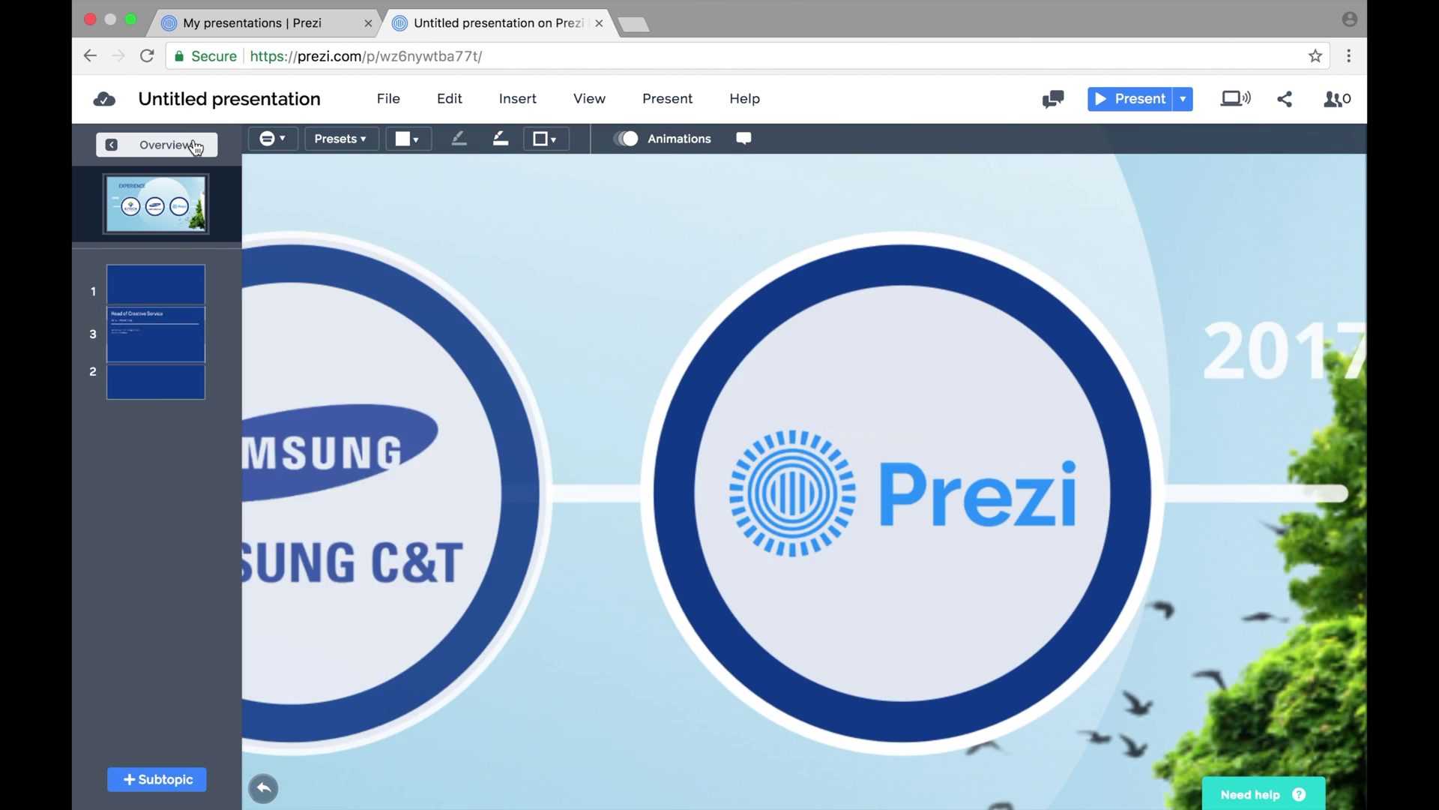